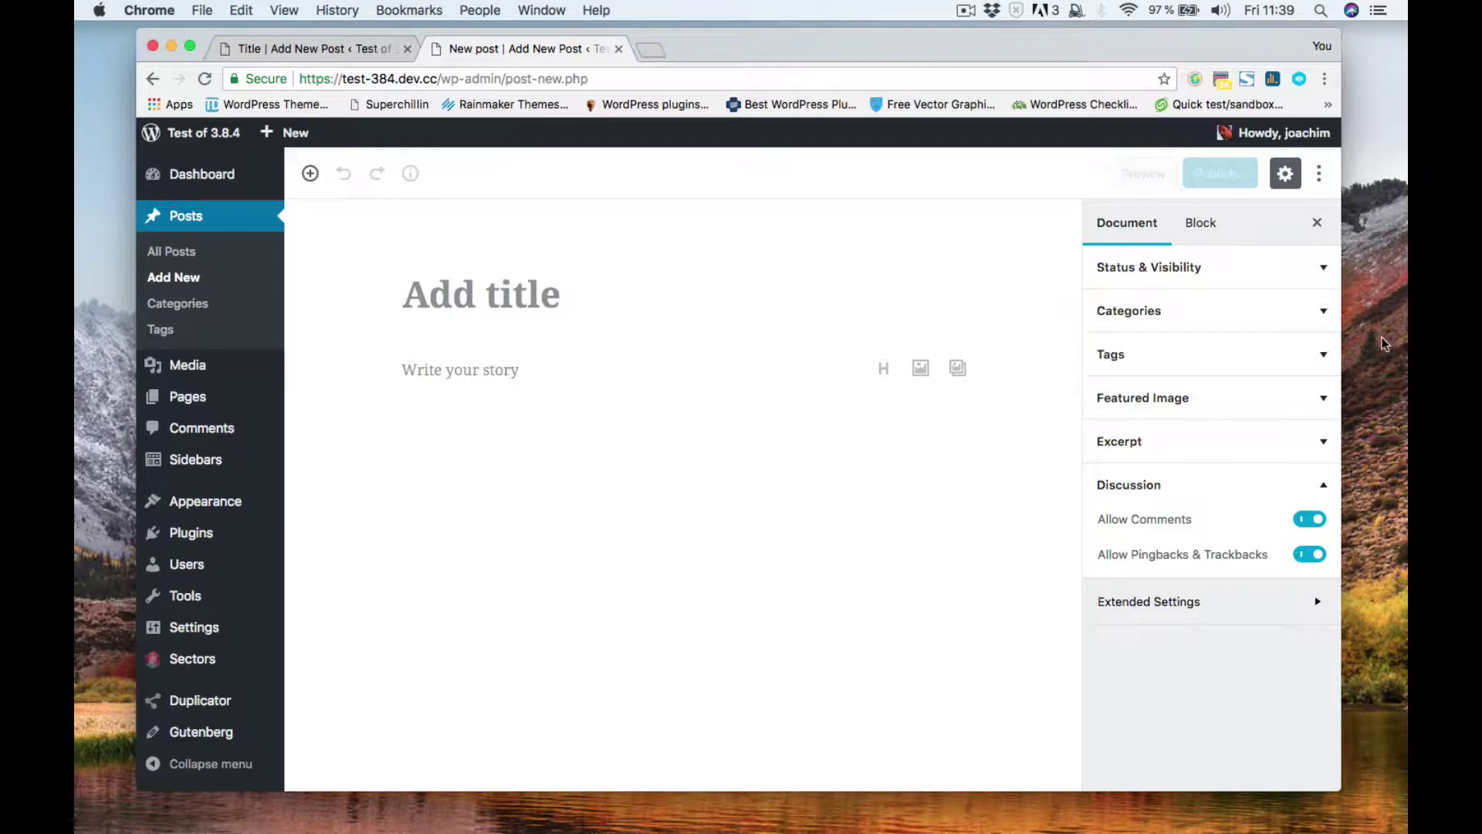
Bring up the classic editor window and examine the sample post's content and the settings boxes around it.
drag(1408, 132, 822, 48)
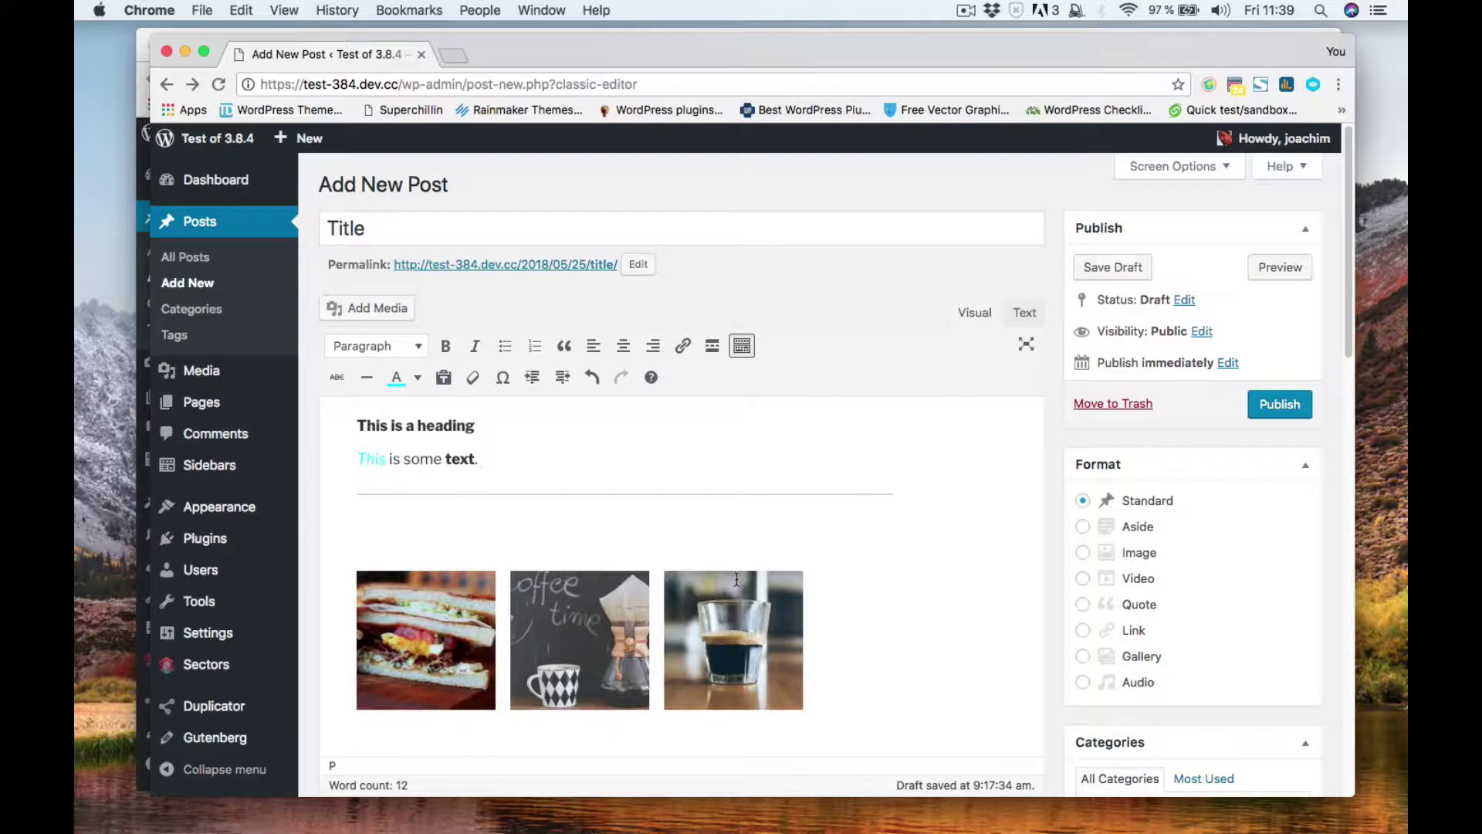
key(super+v)
scroll(749, 517, down, 3)
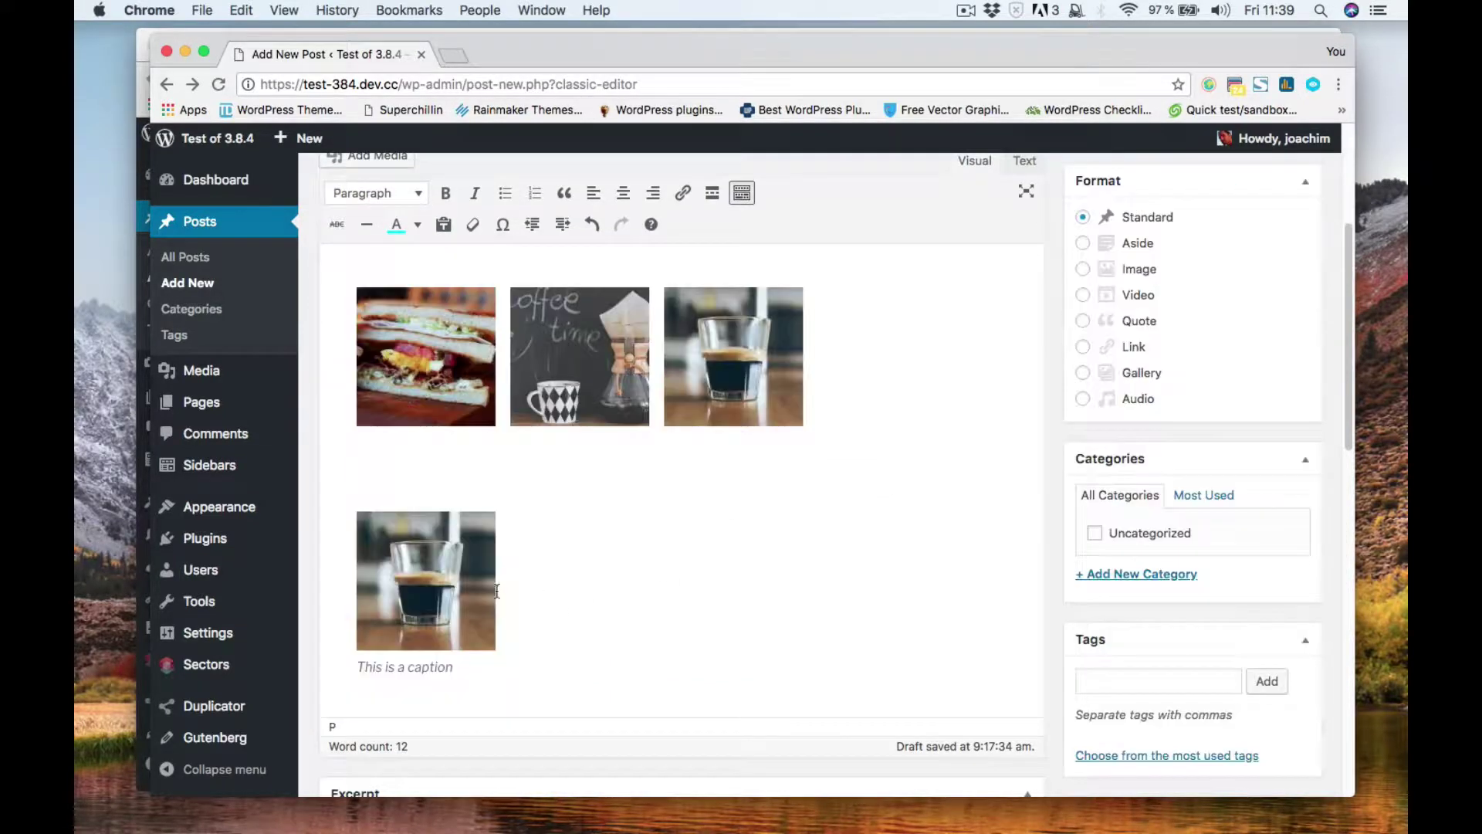
scroll(1058, 586, up, 6)
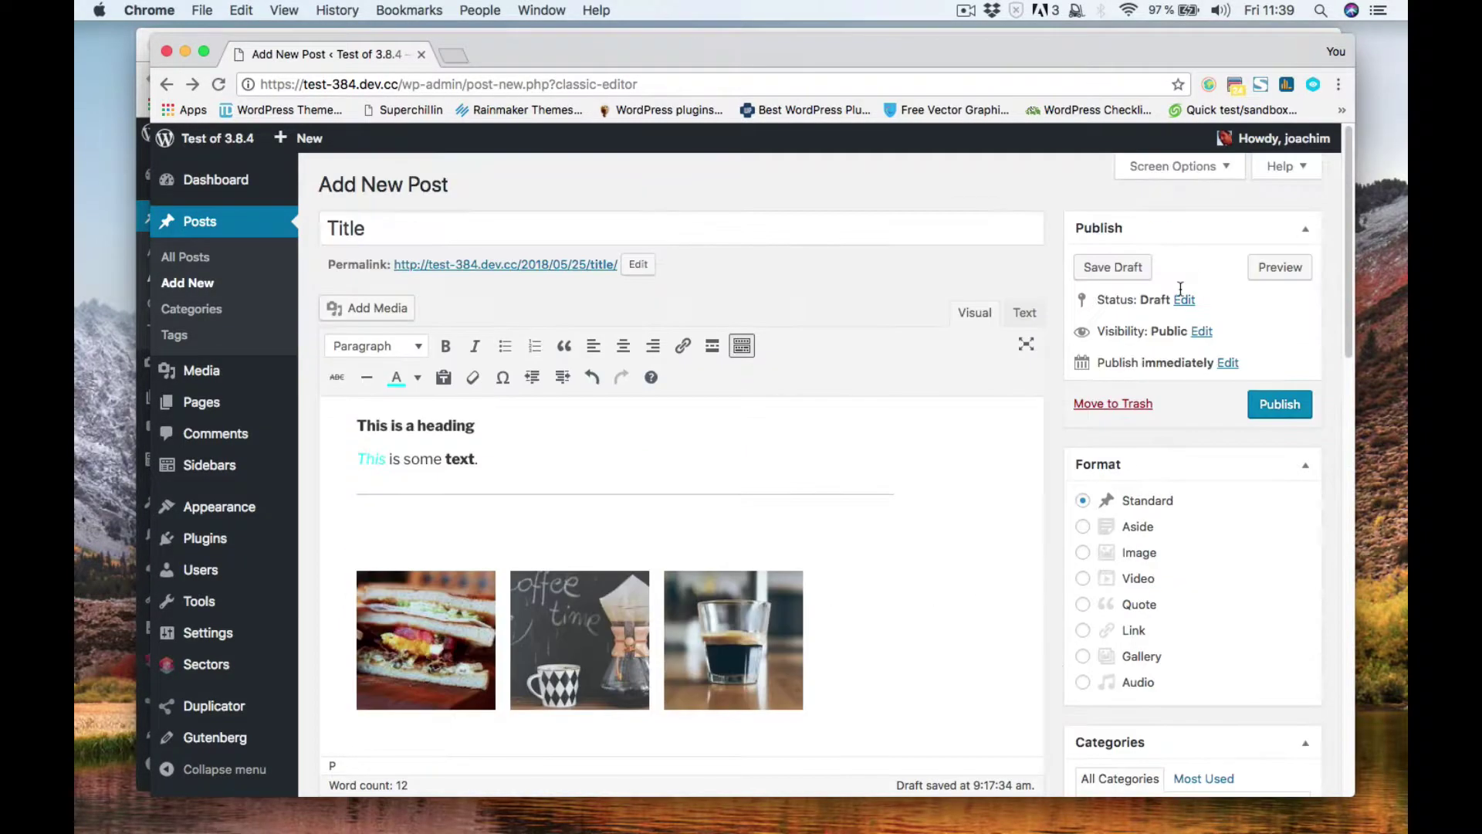
scroll(1048, 599, down, 12)
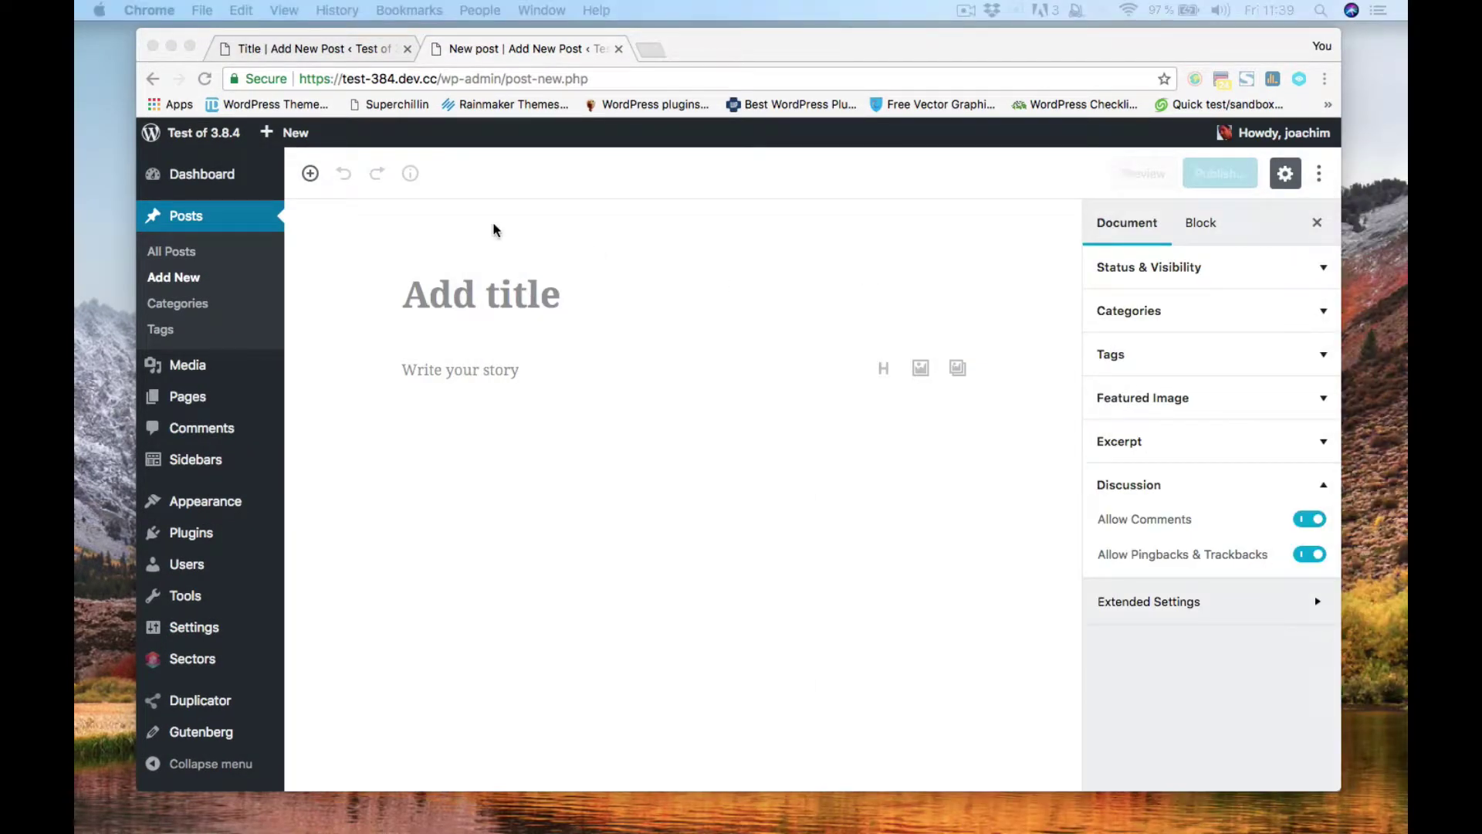
Look at the suggested blocks available for insertion and try undo and redo in the empty block editor post.
click(311, 176)
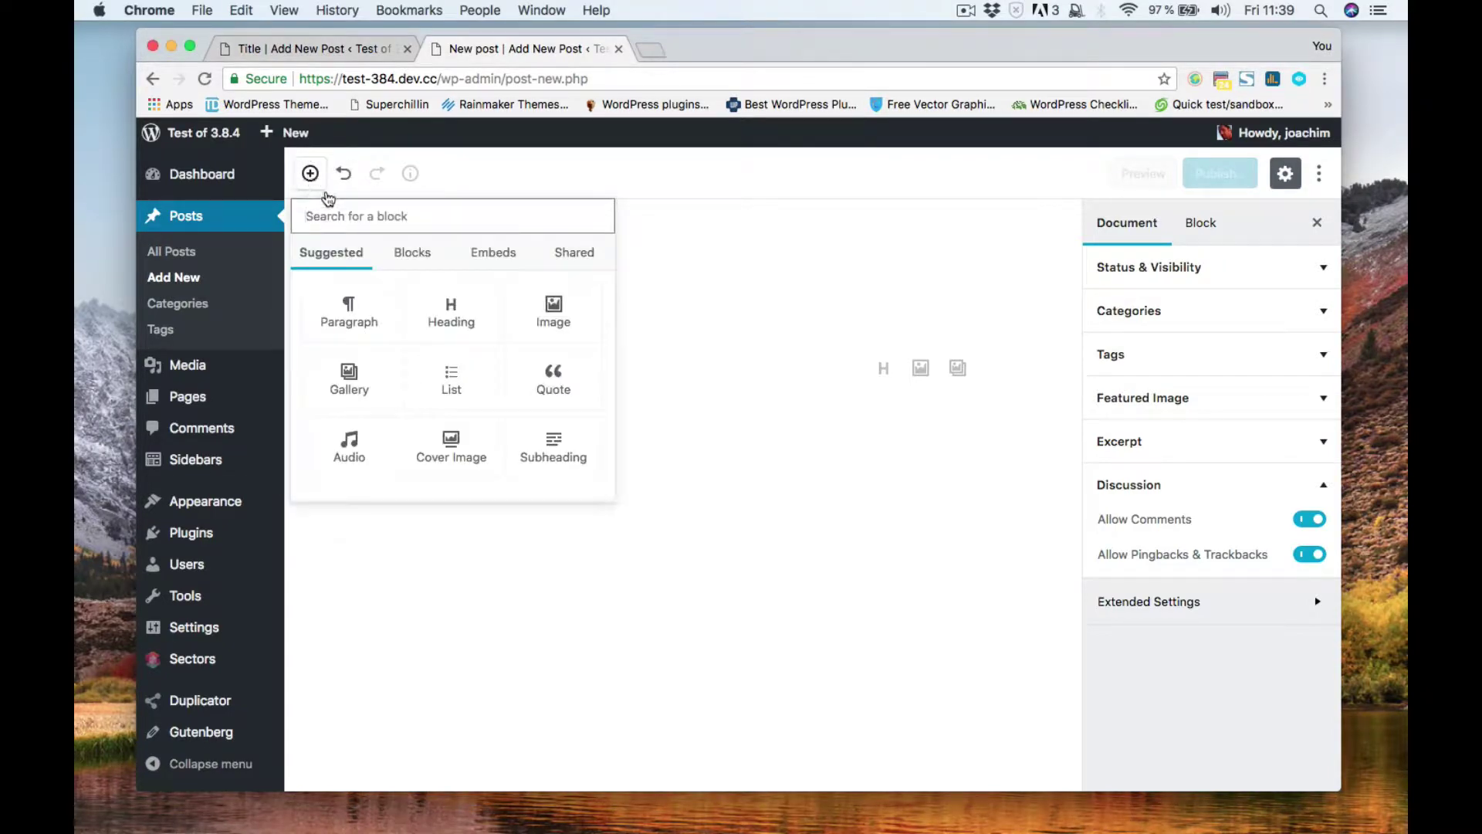
click(605, 173)
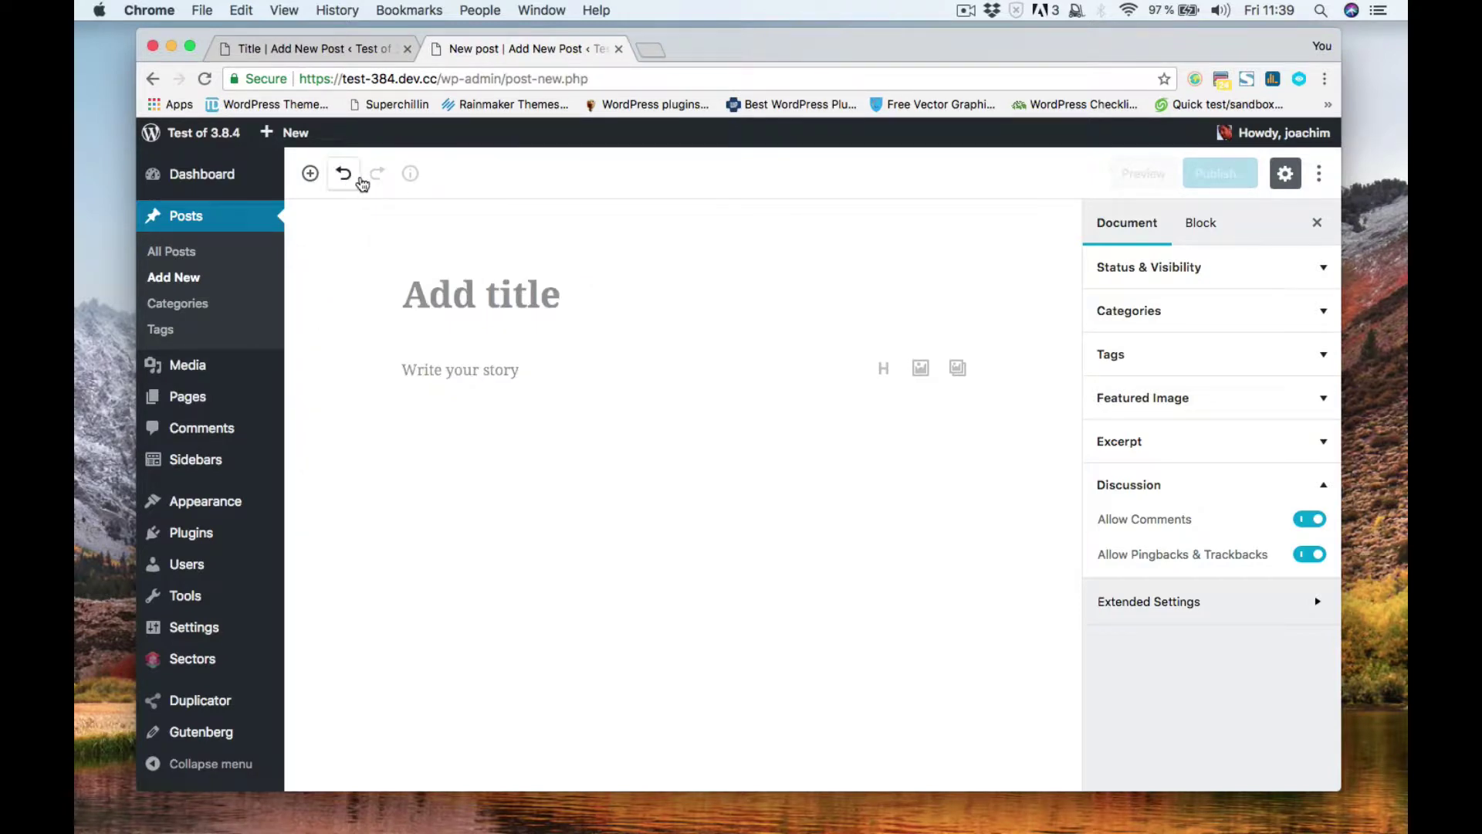
click(345, 176)
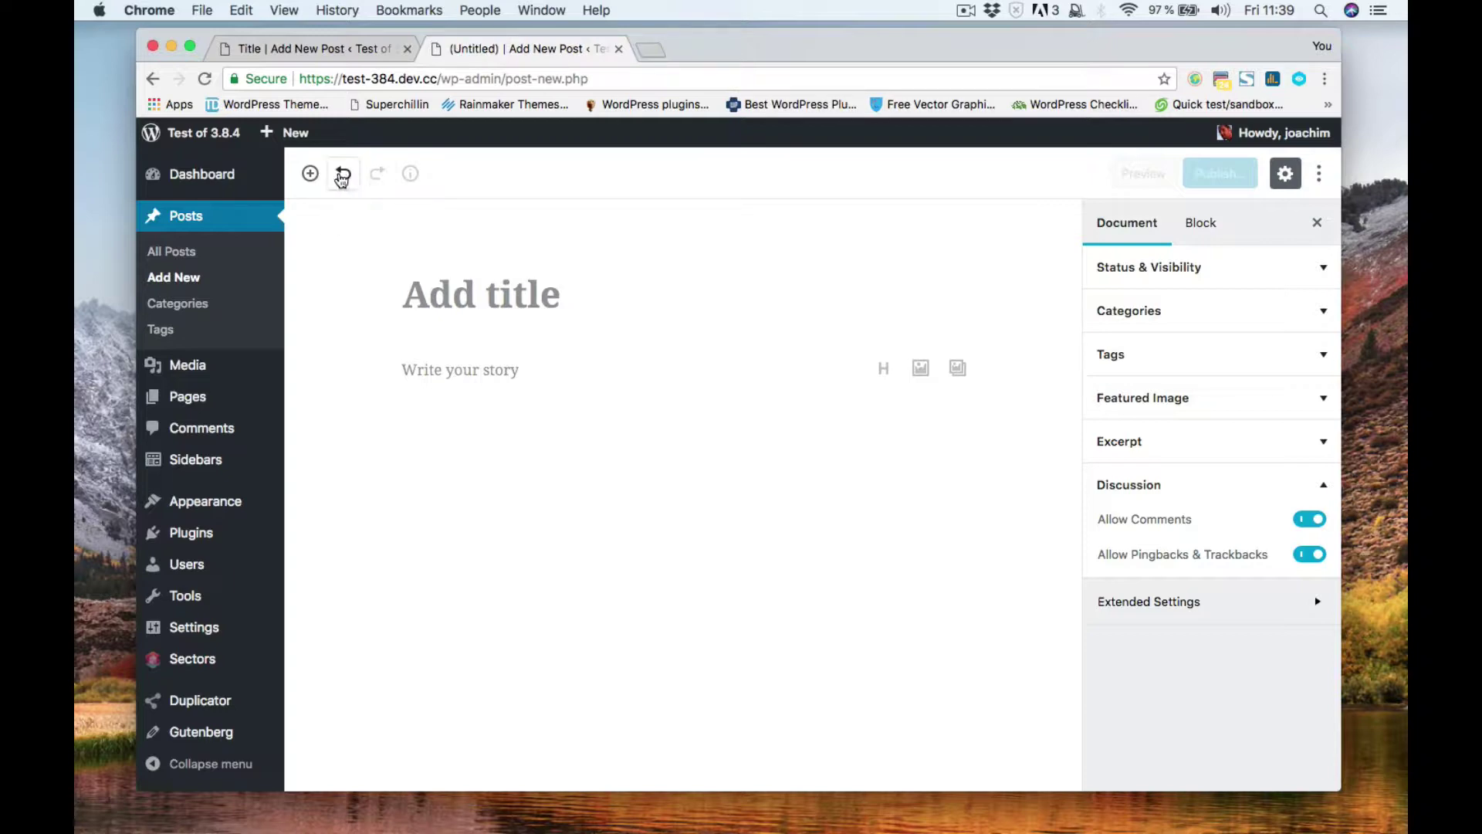
click(374, 176)
Enter "Title" as the title of the new post.
click(446, 302)
text(Title)
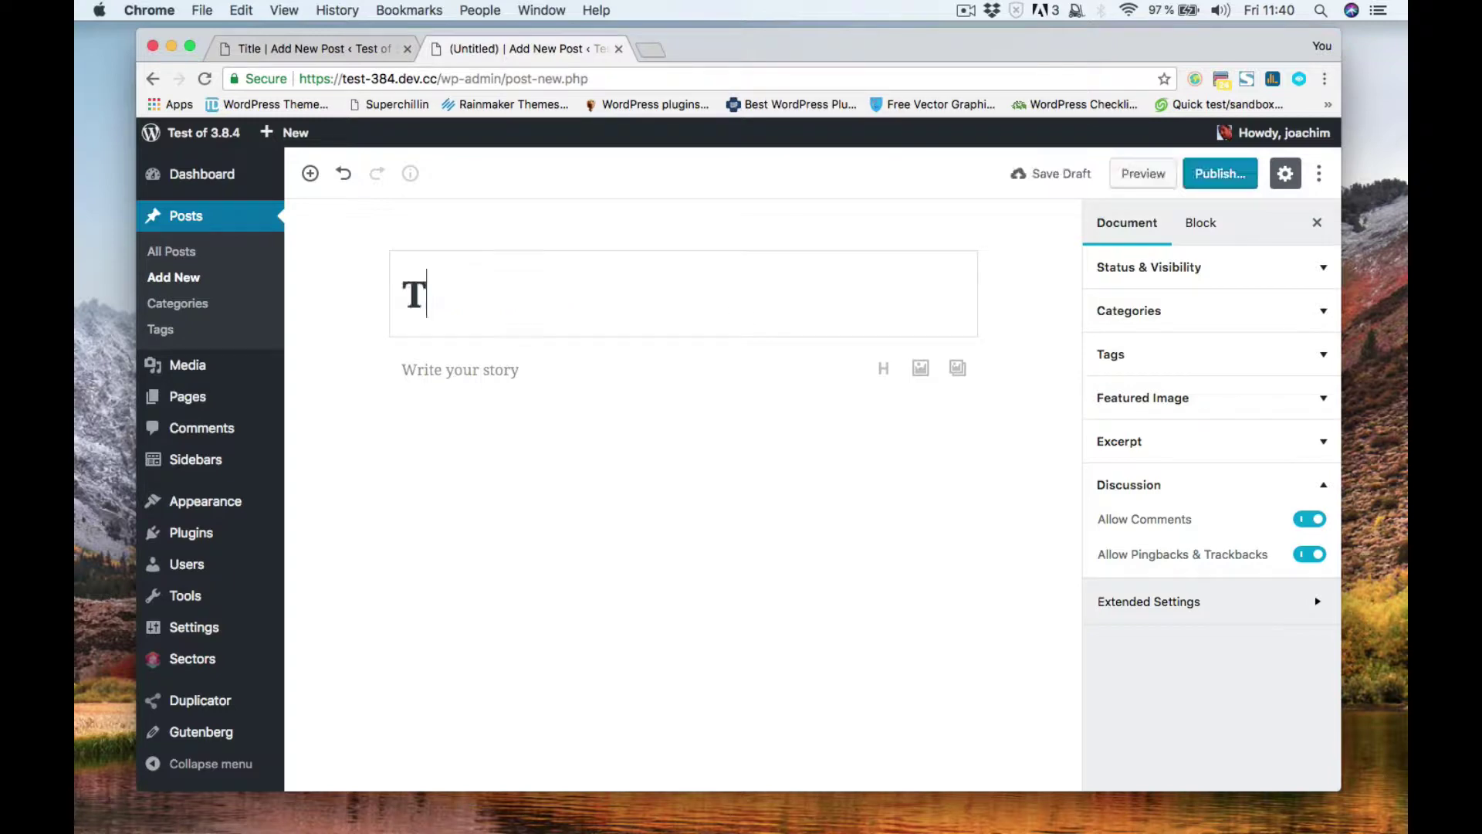
click(467, 360)
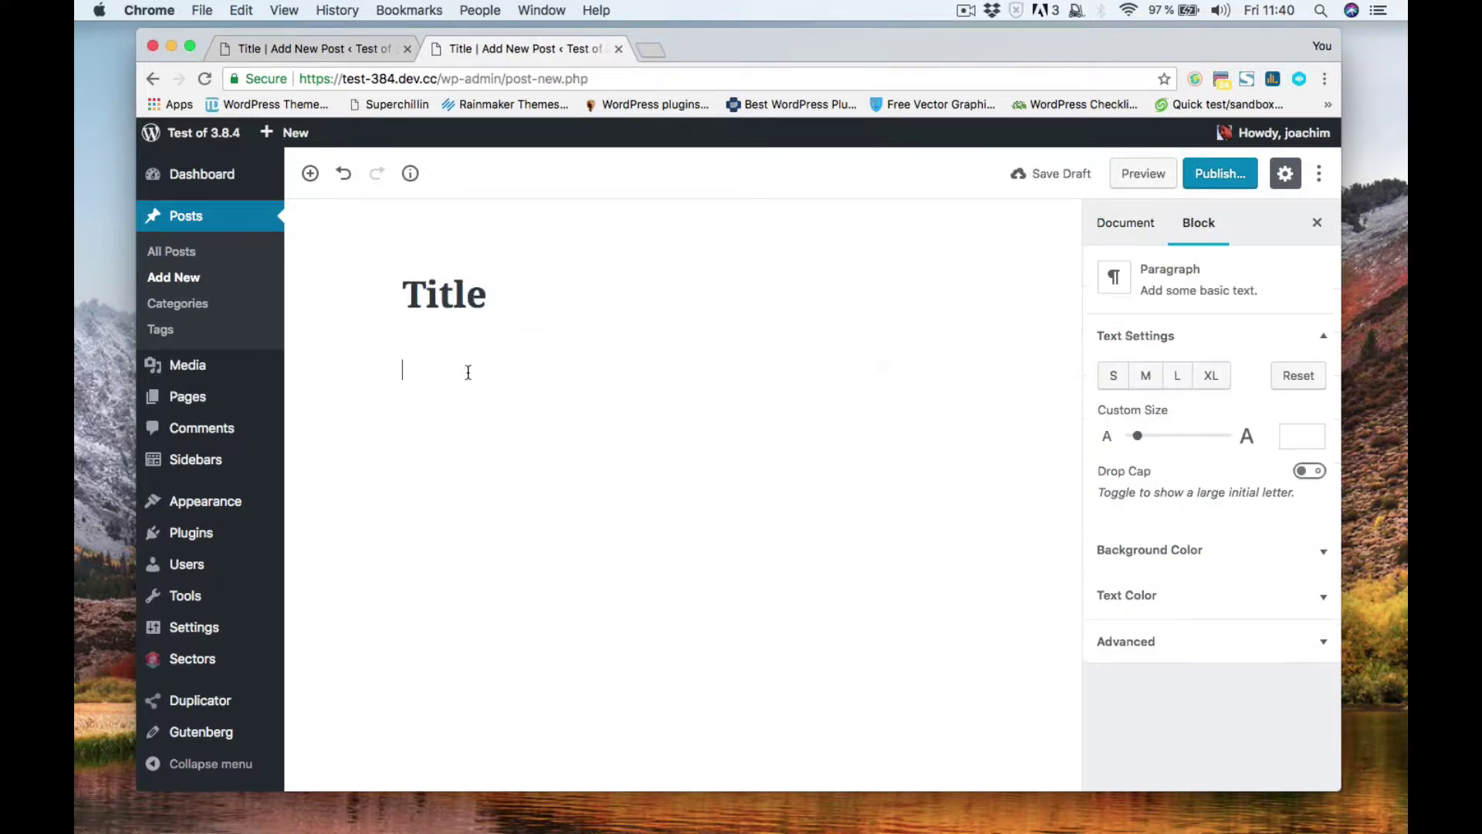
click(496, 304)
Write "This is a heading" in the first paragraph block and start a new block below it.
click(467, 372)
text(This is a heading)
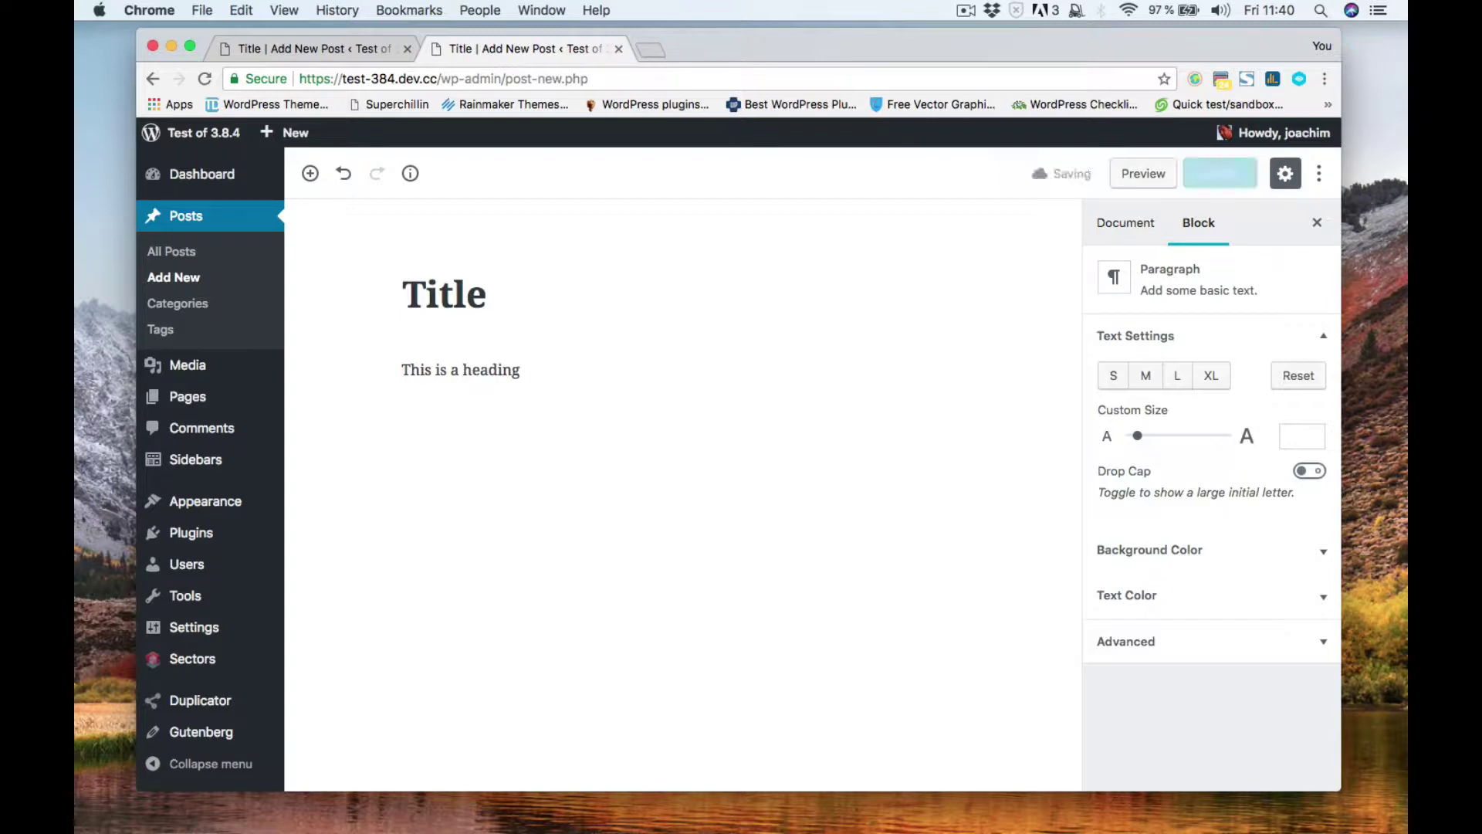
key(Return)
Convert the "This is a heading" paragraph into a heading block.
click(562, 372)
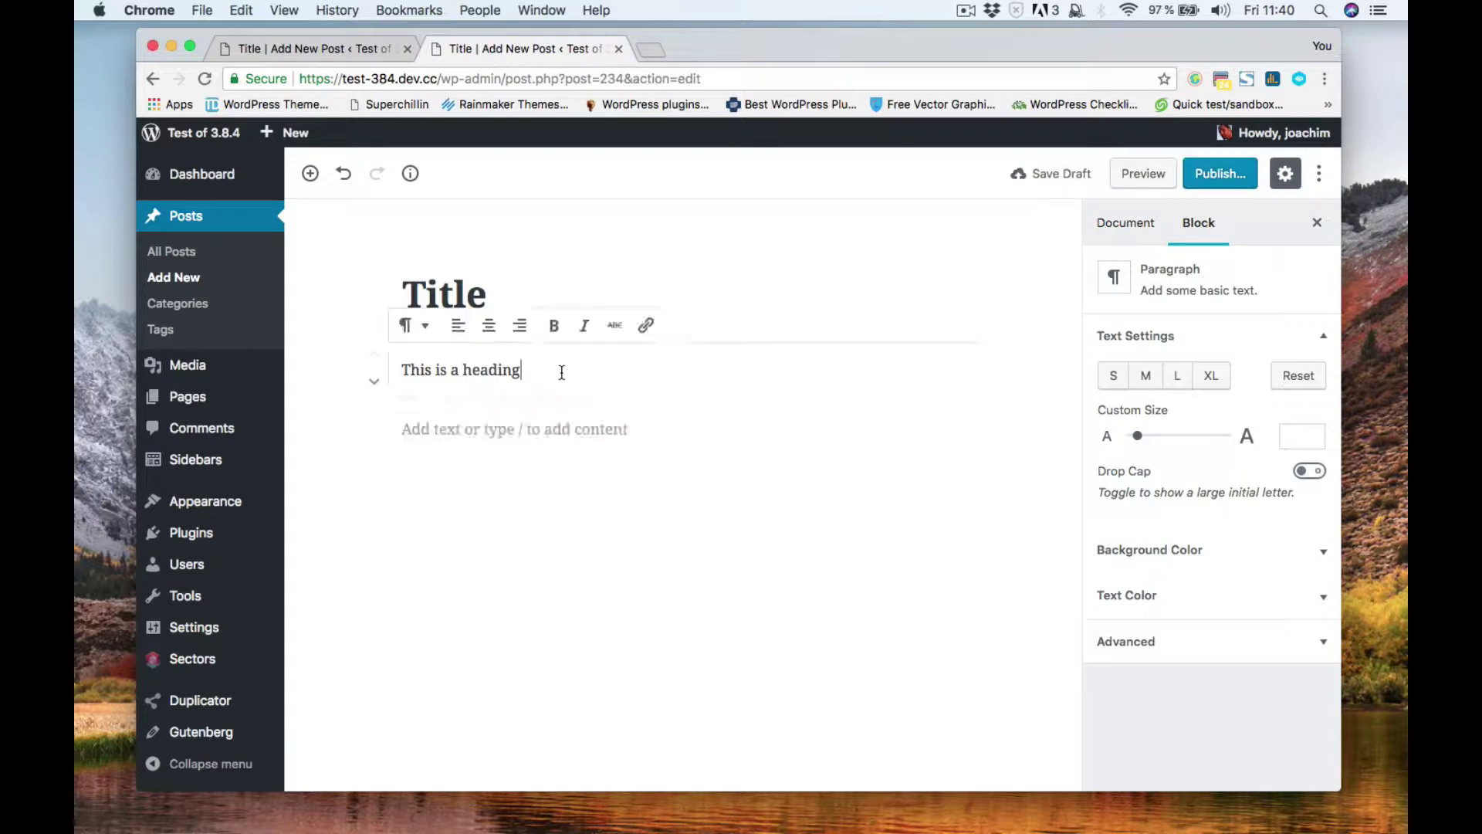
click(519, 438)
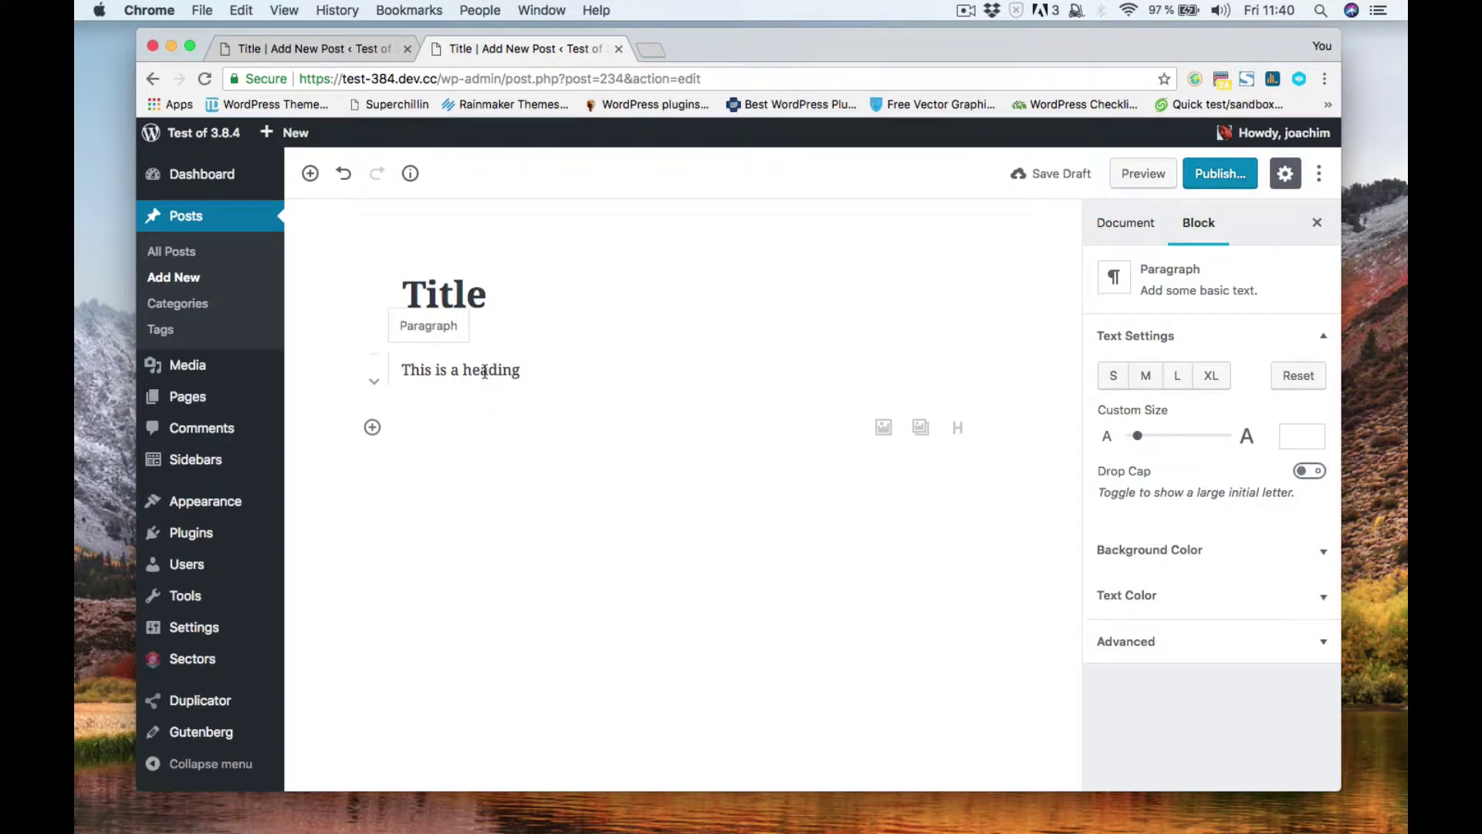
click(429, 328)
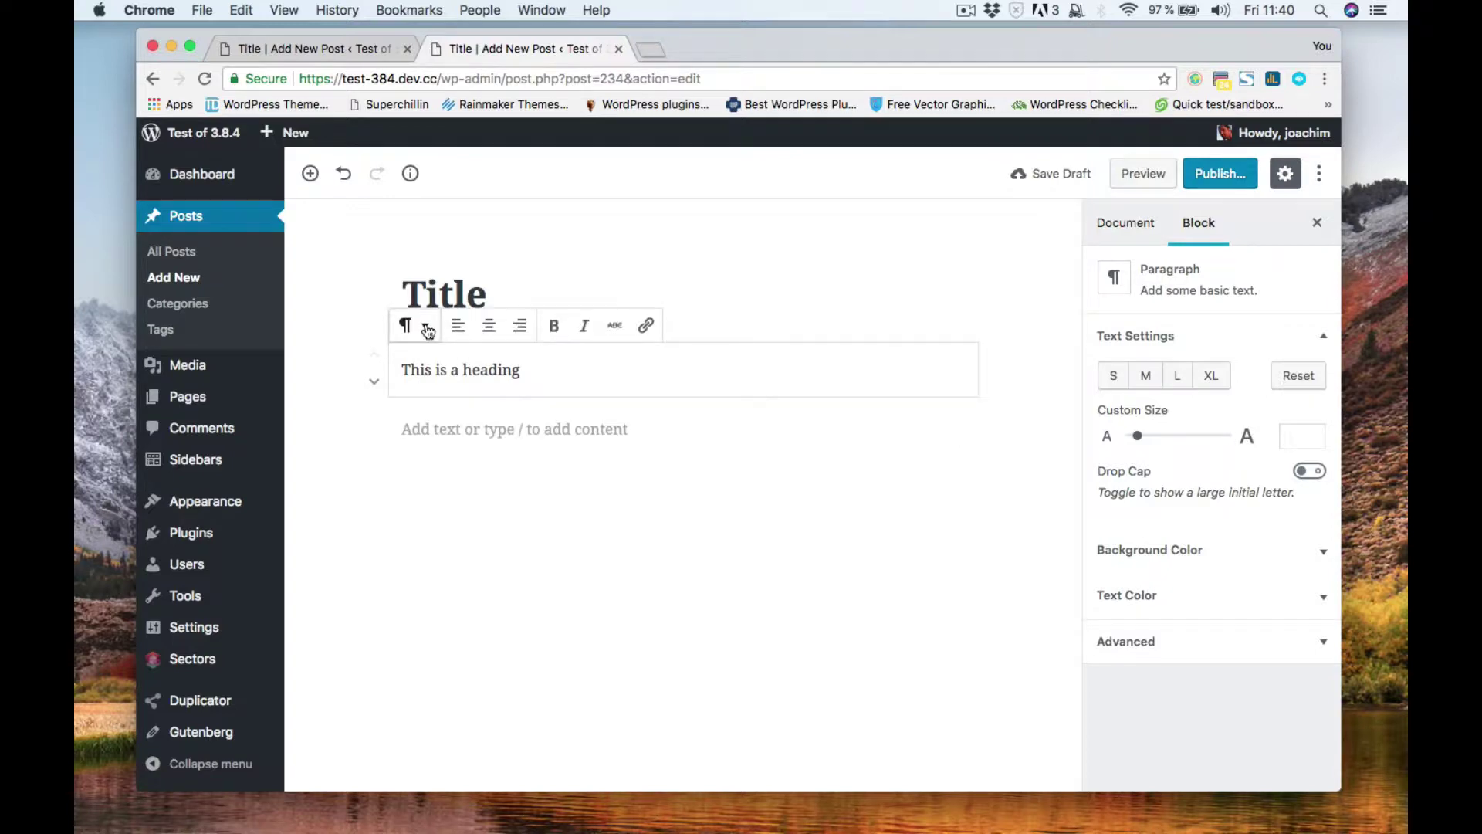
click(429, 330)
click(414, 394)
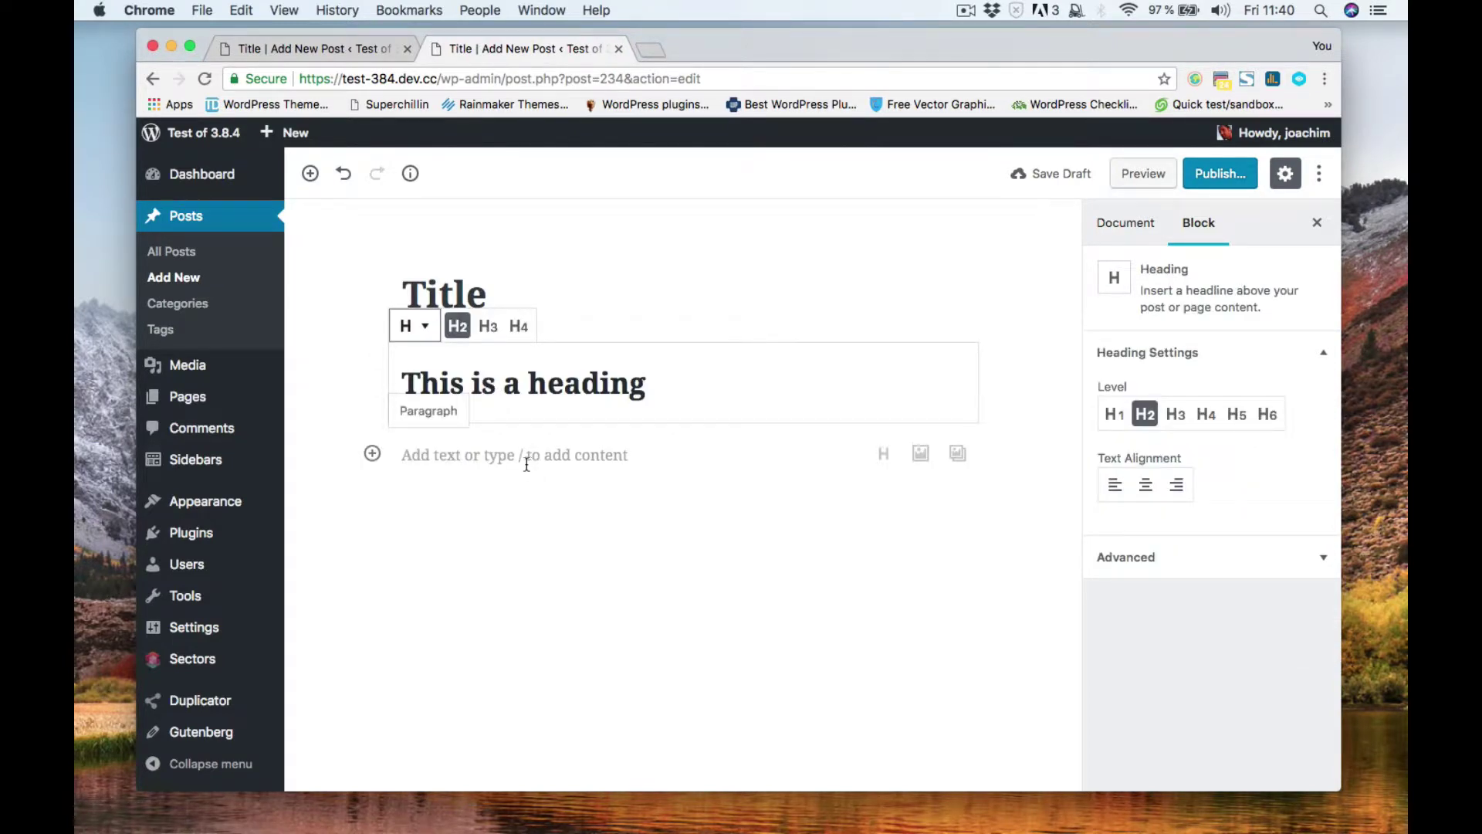
Write "This is some text." in the paragraph block below the heading and set its text size to 14.
click(455, 454)
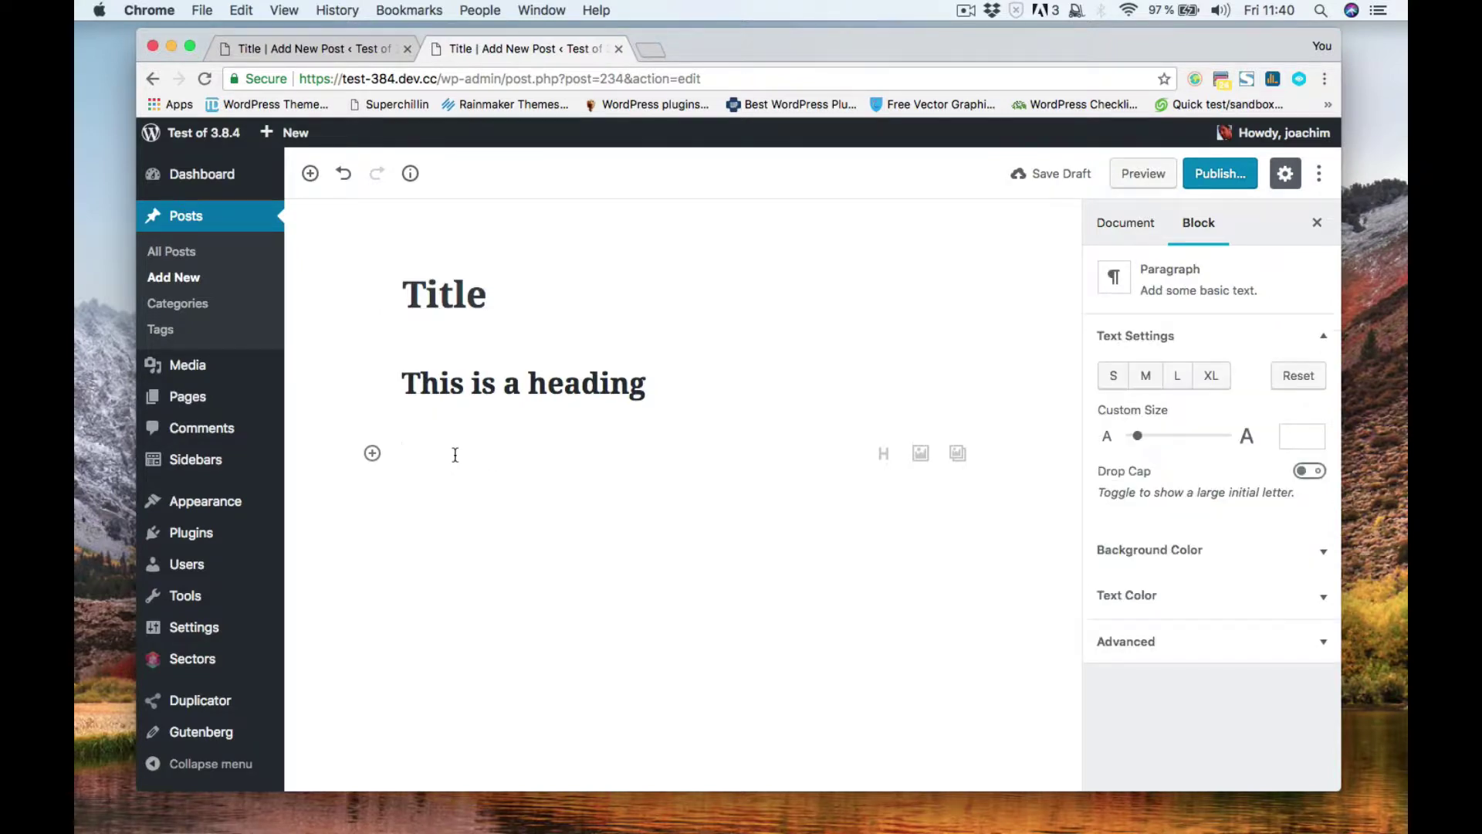
text(This is somet t)
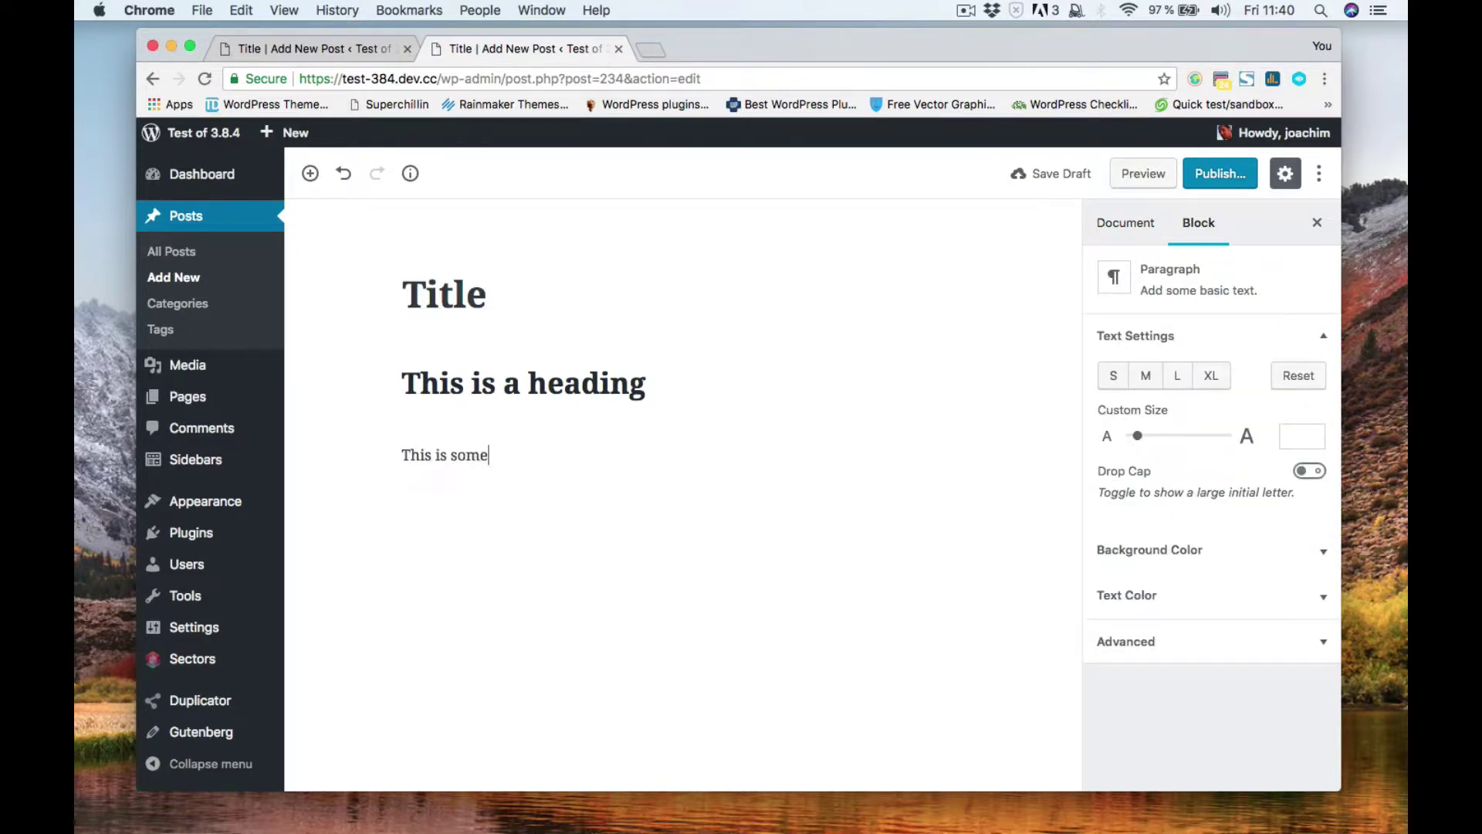
key(BackSpace)
key(BackSpace)
text(text.)
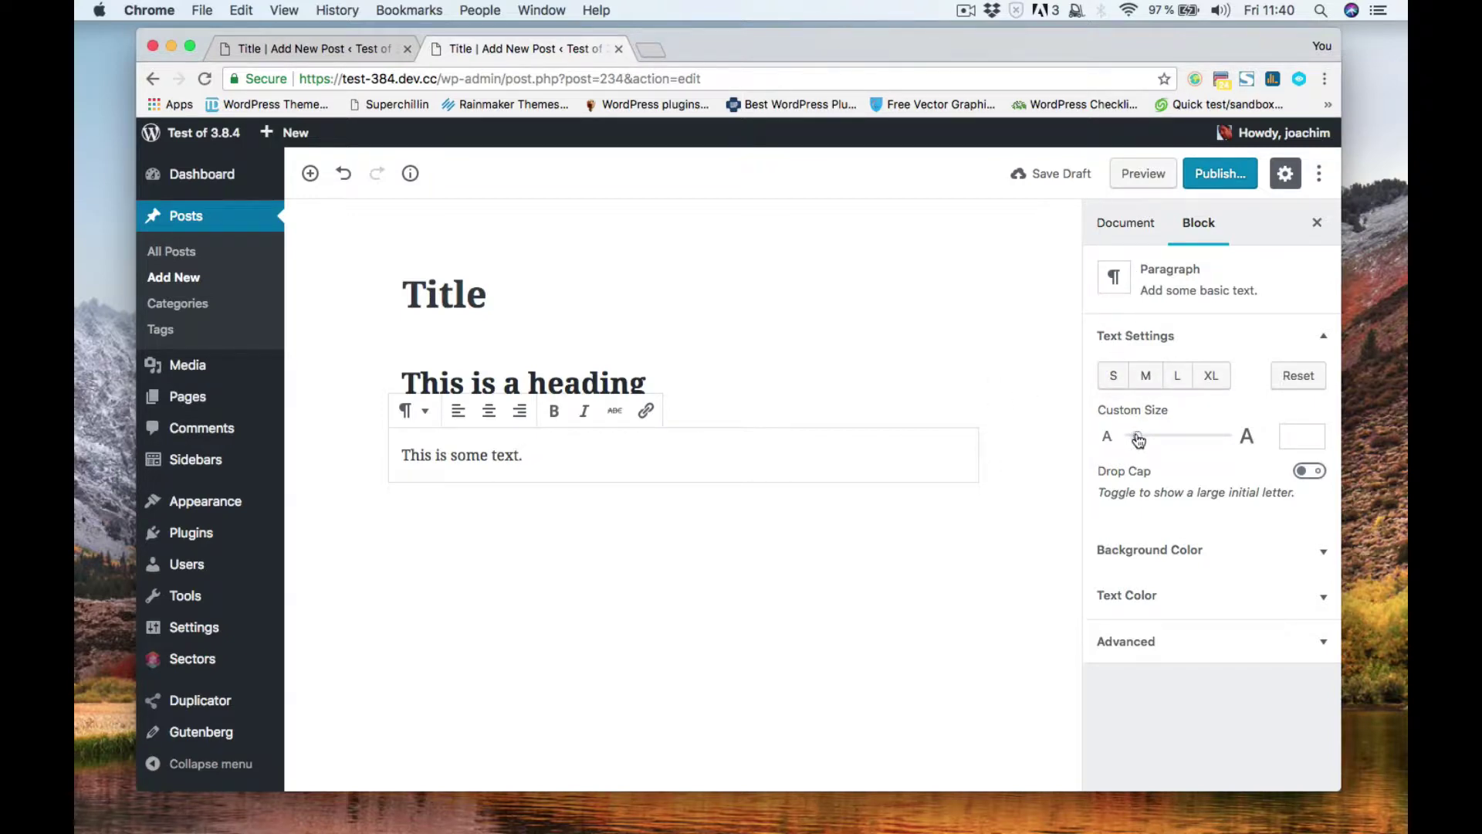
mouse_move(1138, 438)
mouse_down()
mouse_move(1158, 438)
mouse_move(1139, 438)
mouse_up()
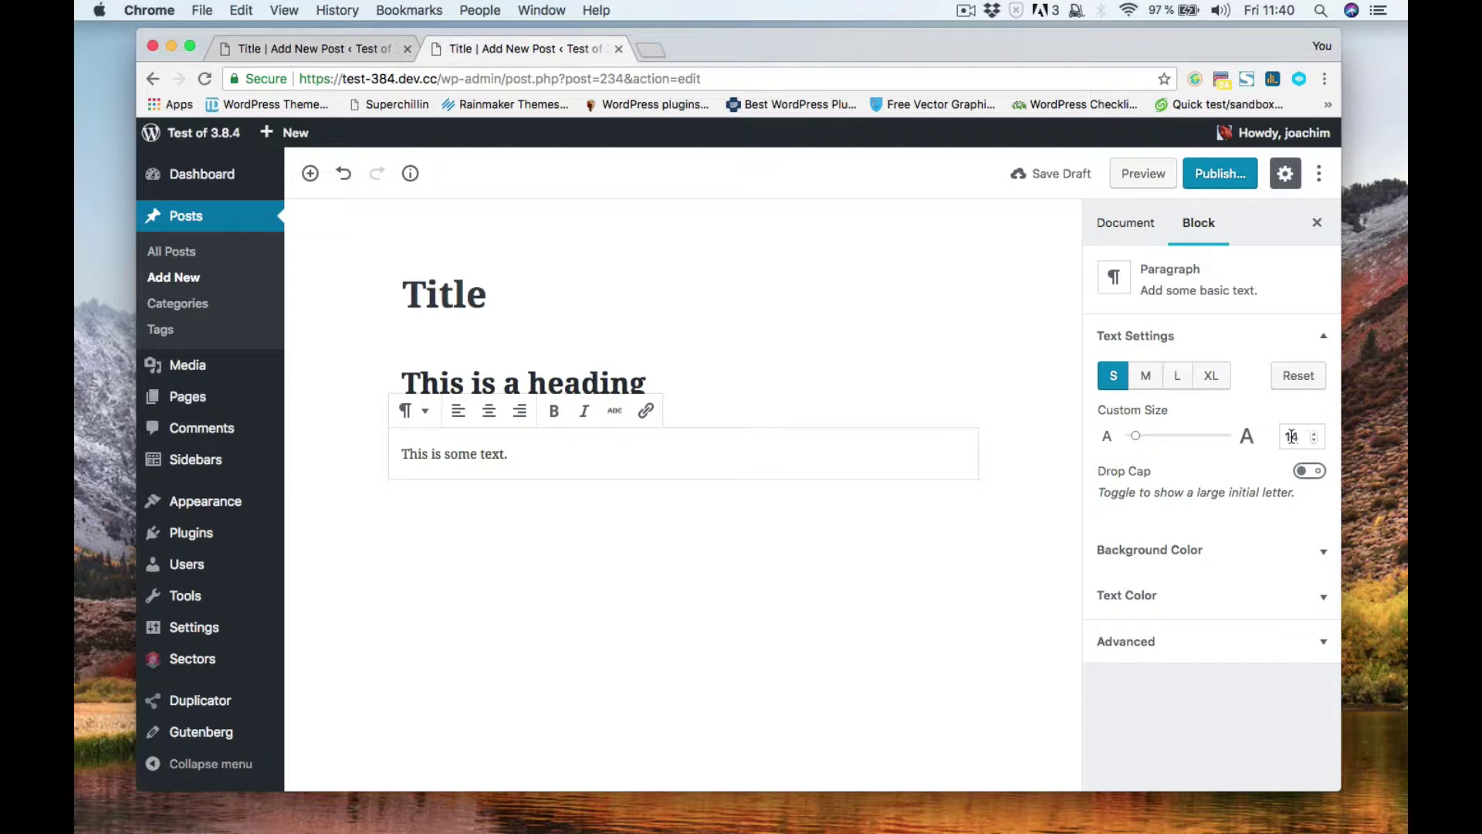
Try a drop cap and an orange background color on the text paragraph, removing both again.
click(1311, 472)
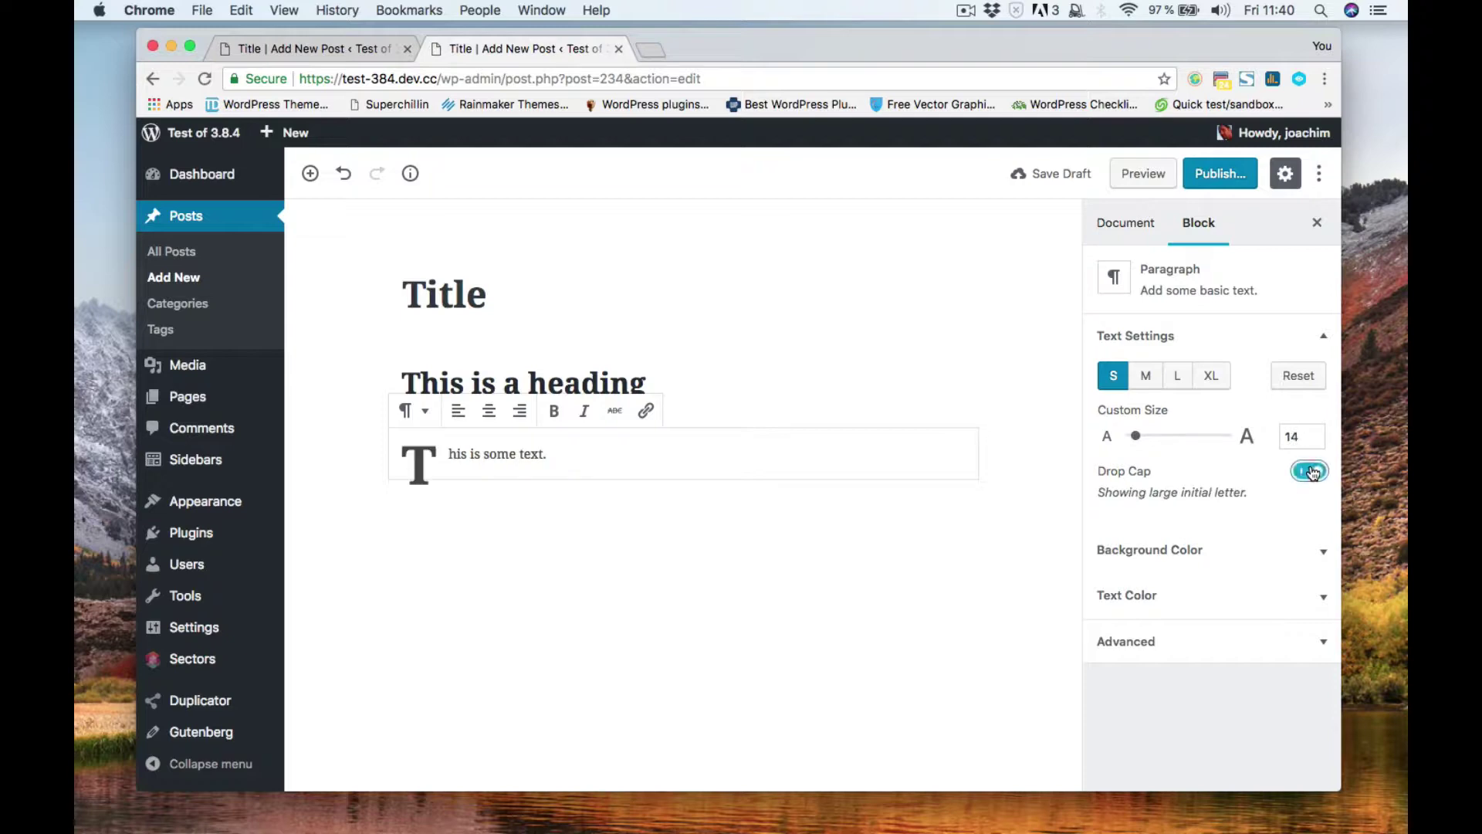
click(1307, 472)
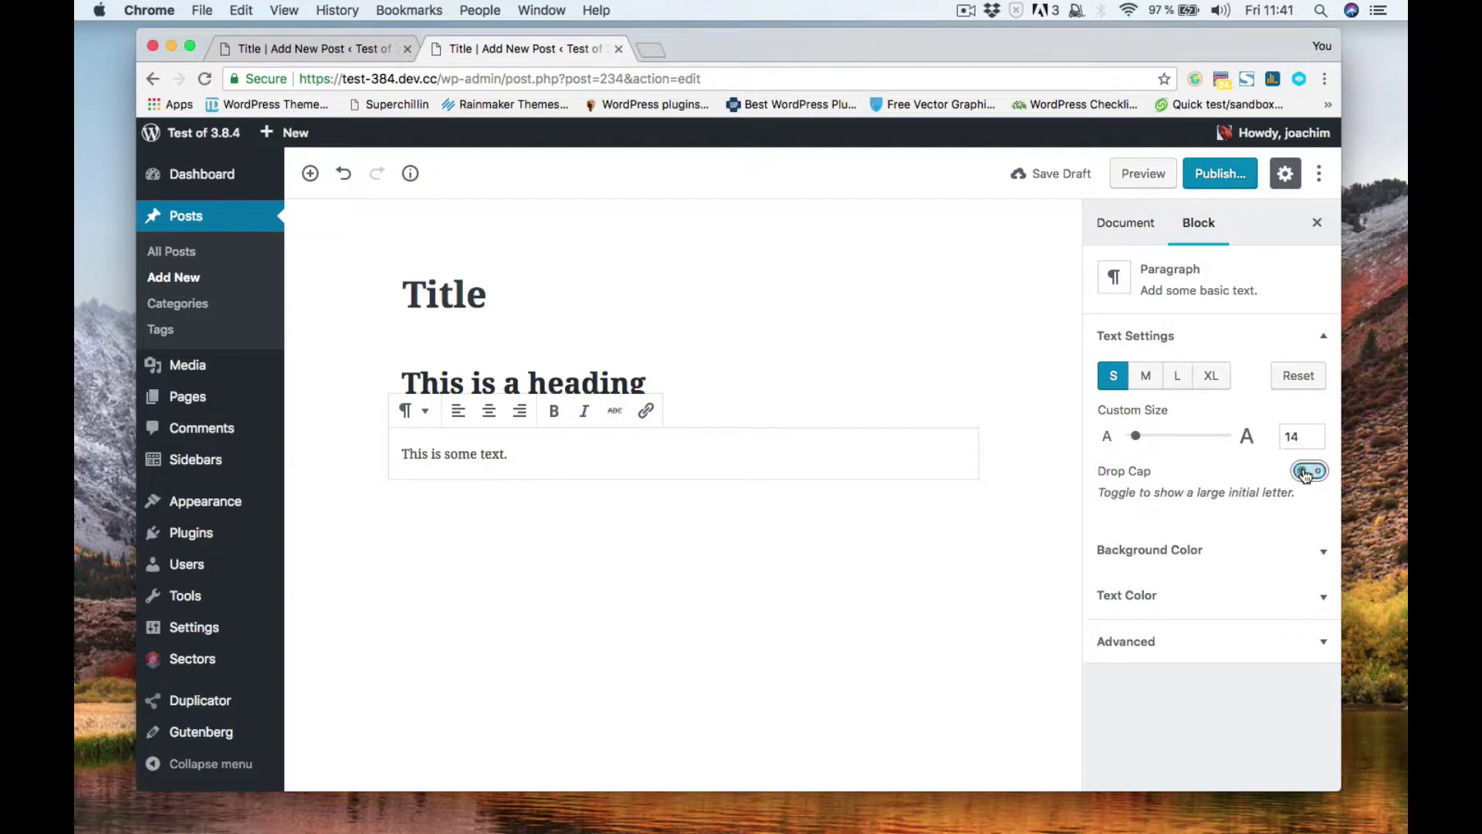
click(1325, 560)
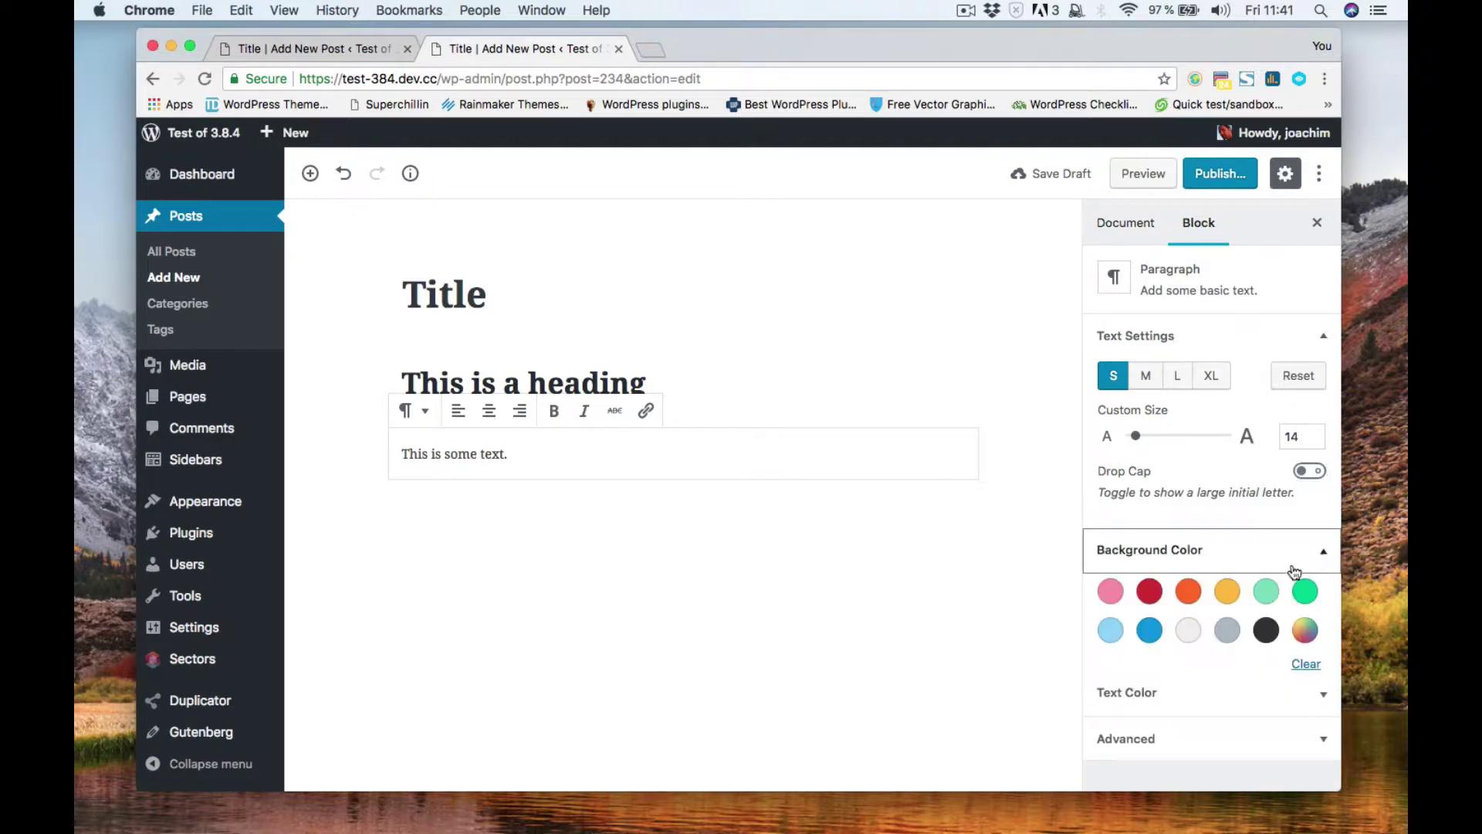
click(1190, 593)
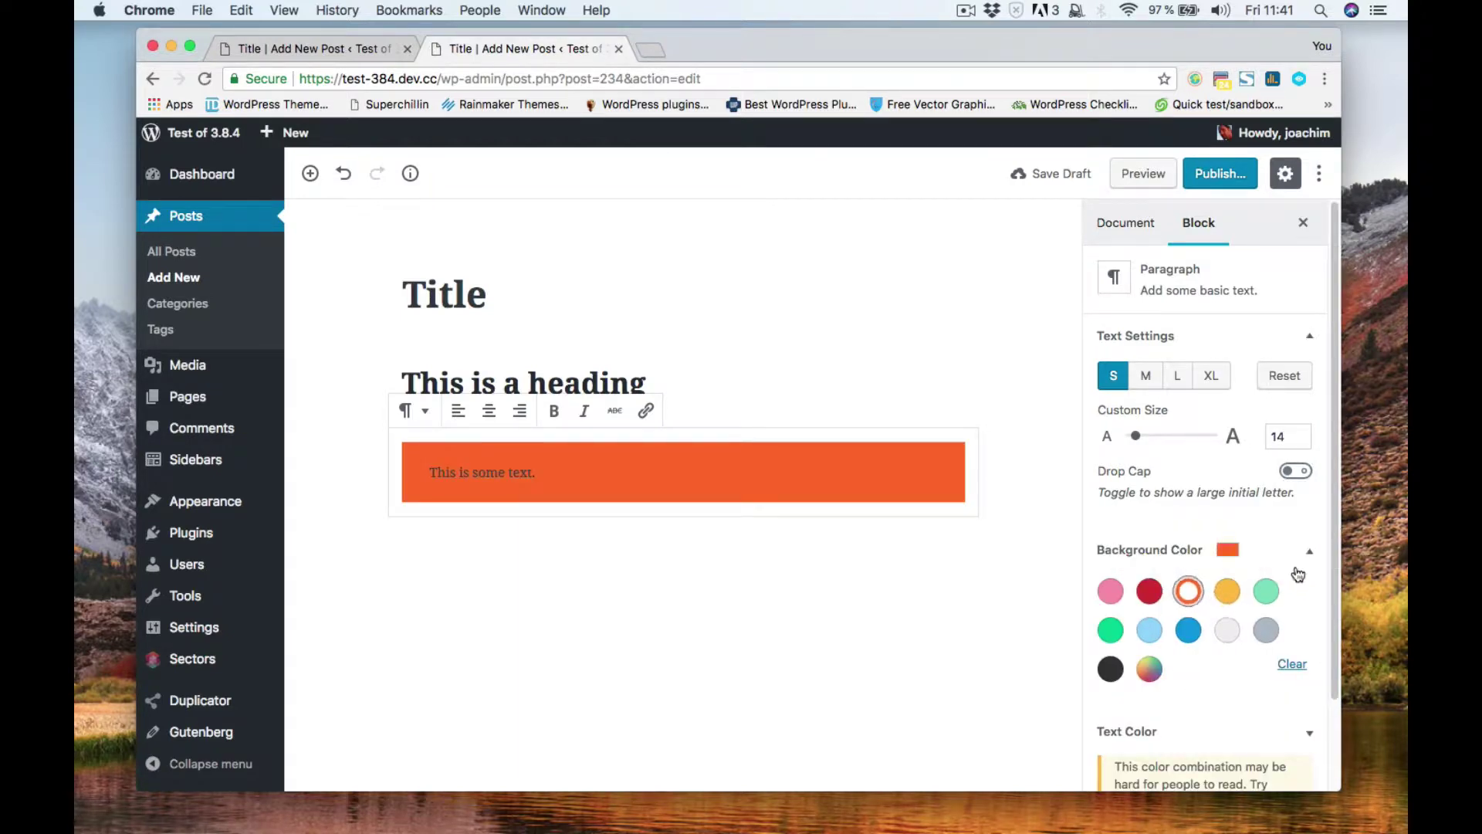
click(1290, 664)
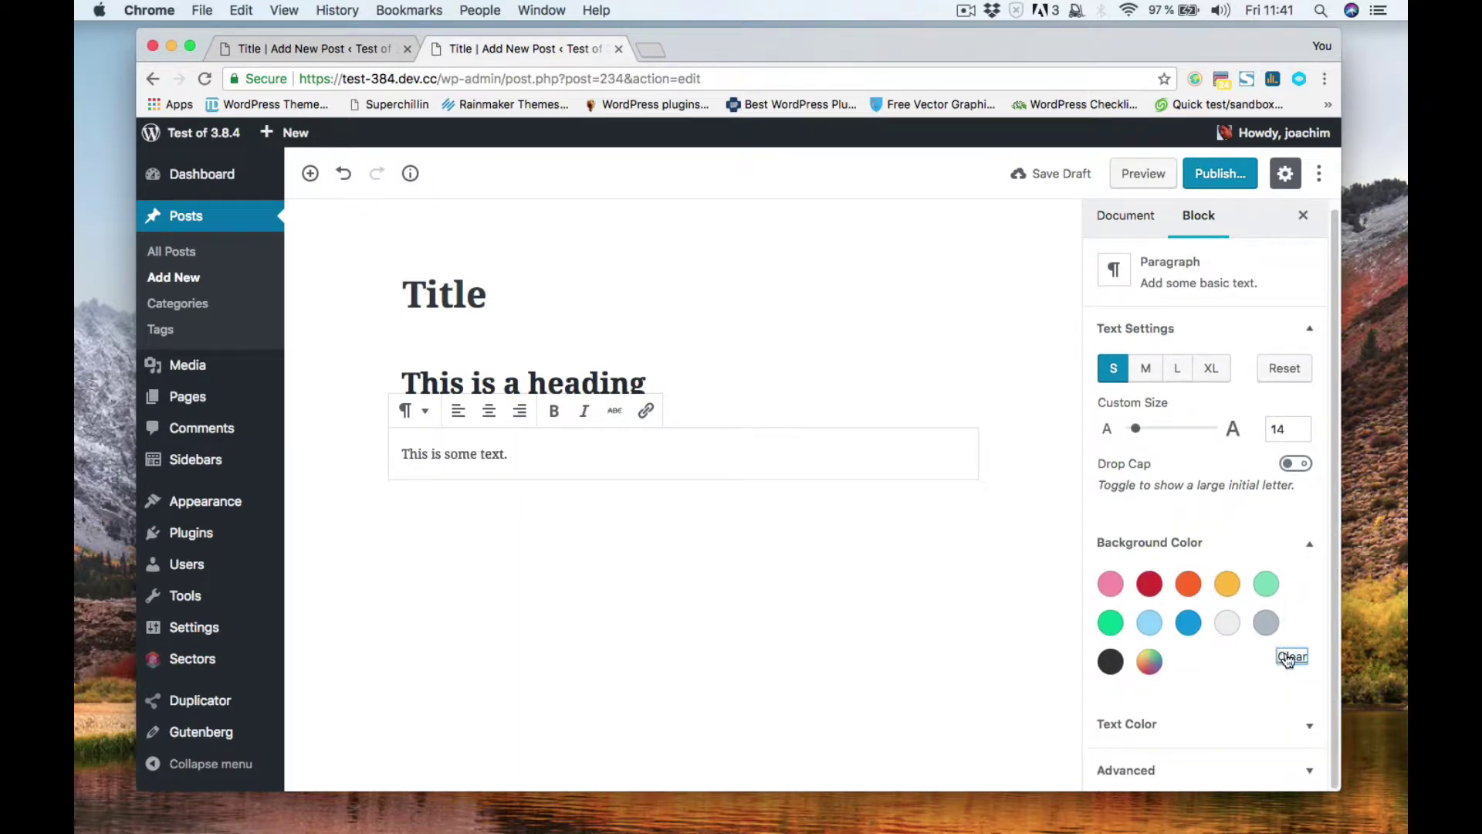
Try a yellow-orange text color on the whole paragraph and clear it again.
click(1310, 725)
click(1228, 768)
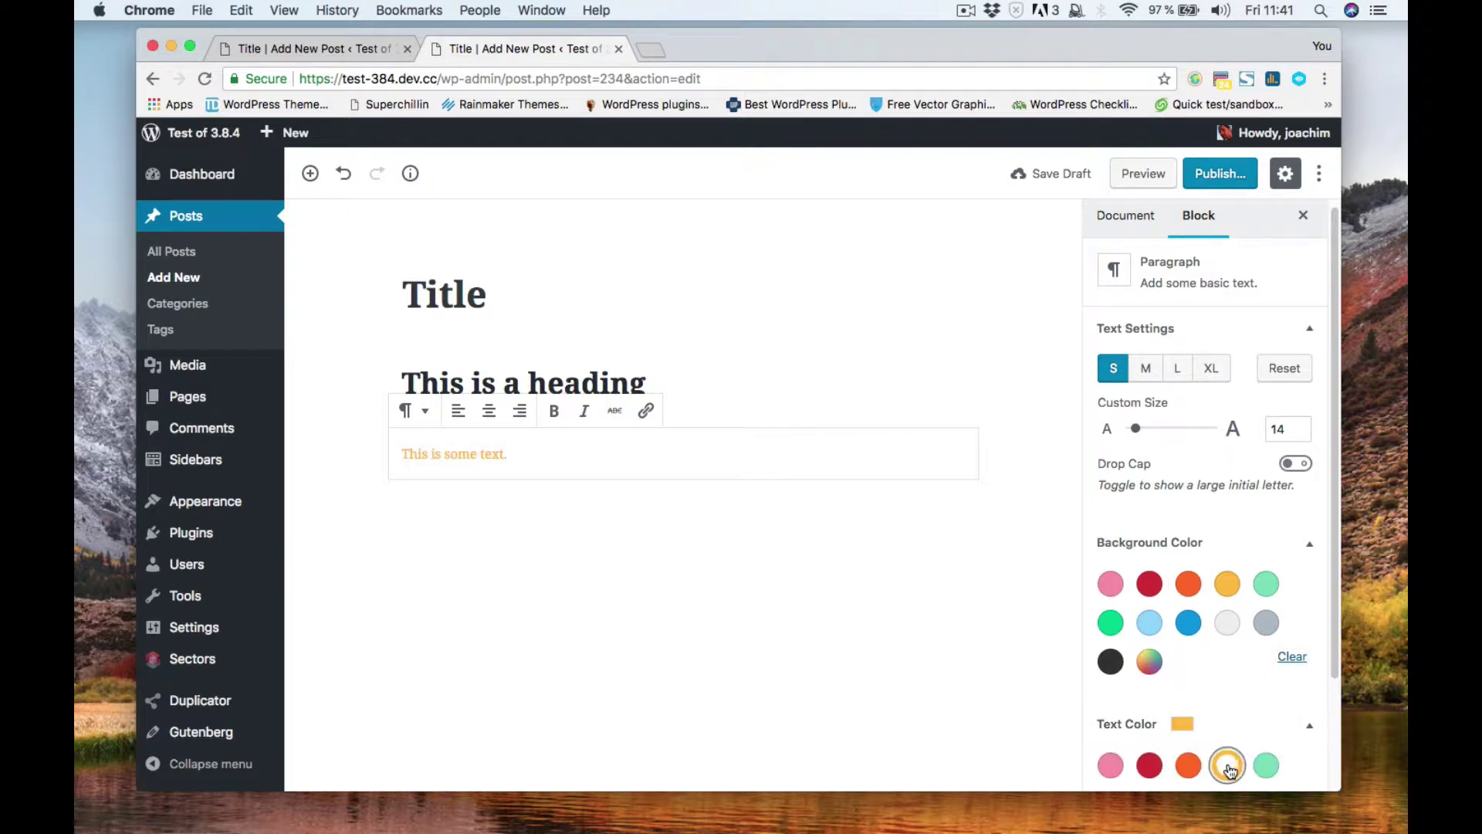
click(1310, 726)
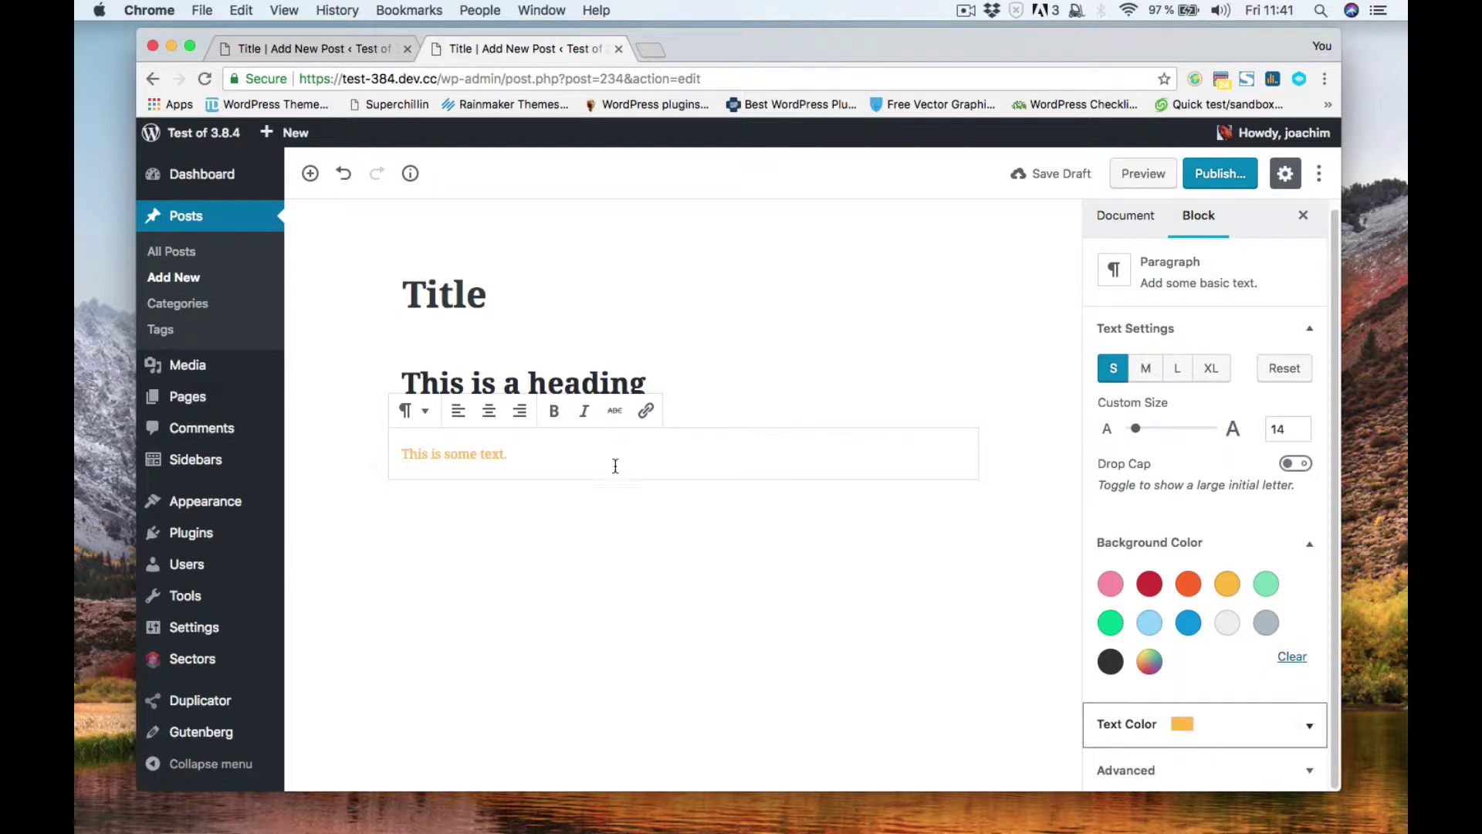
click(1305, 729)
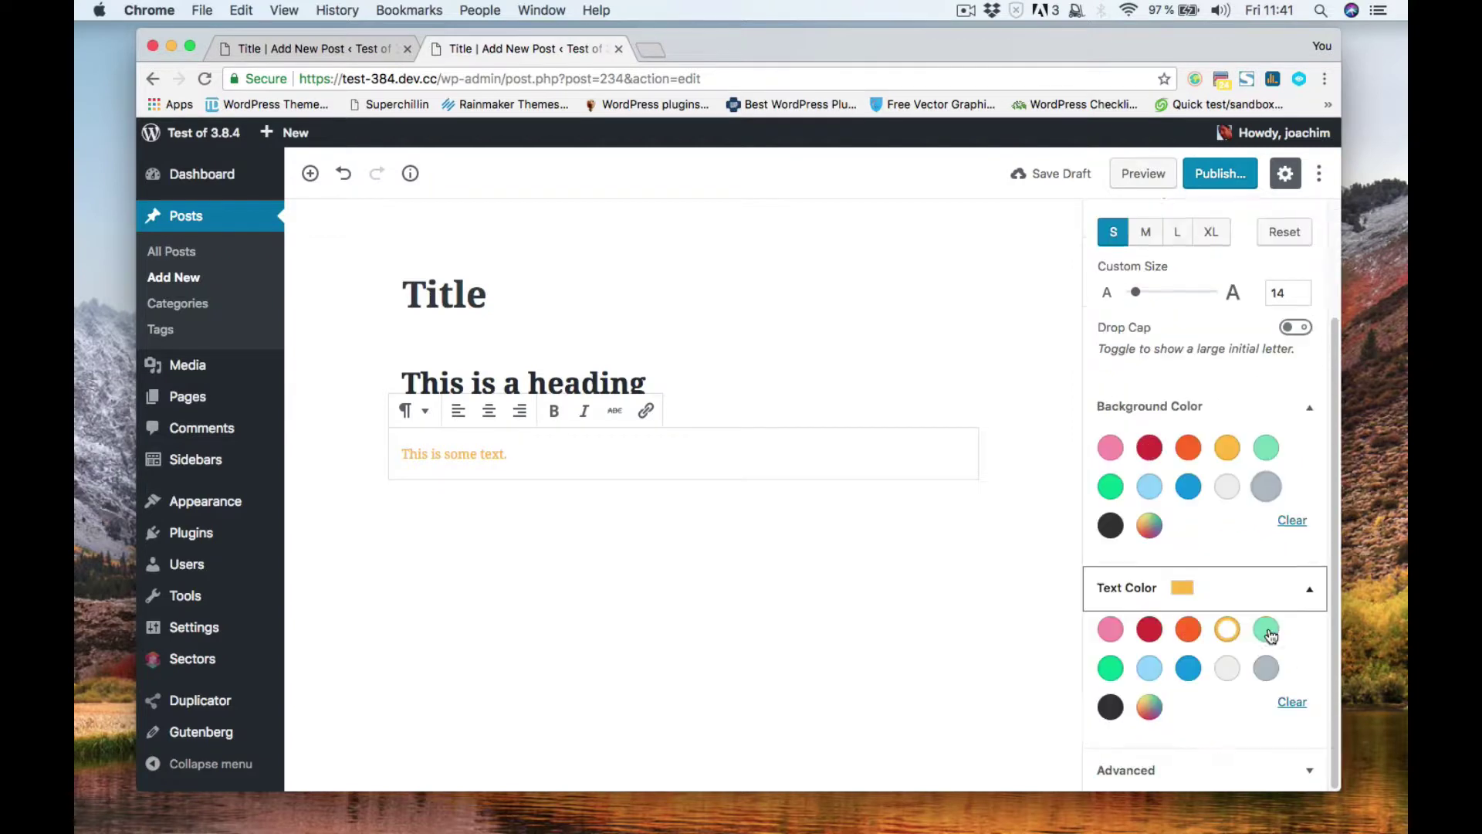
click(1292, 701)
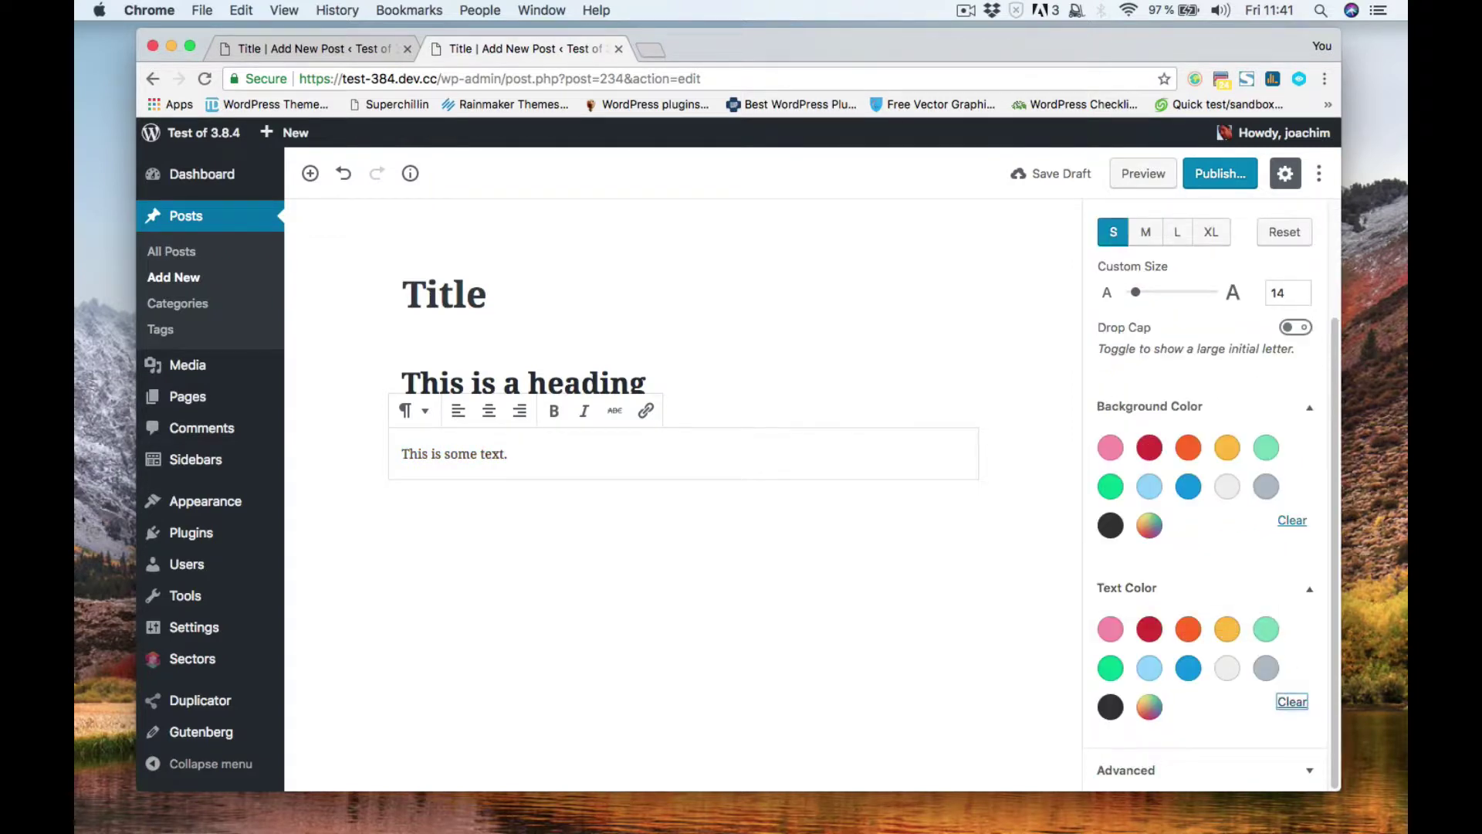
Check how the single word "This" is colored in the classic editor's sample post and return to the block editor.
drag(1406, 156, 864, 155)
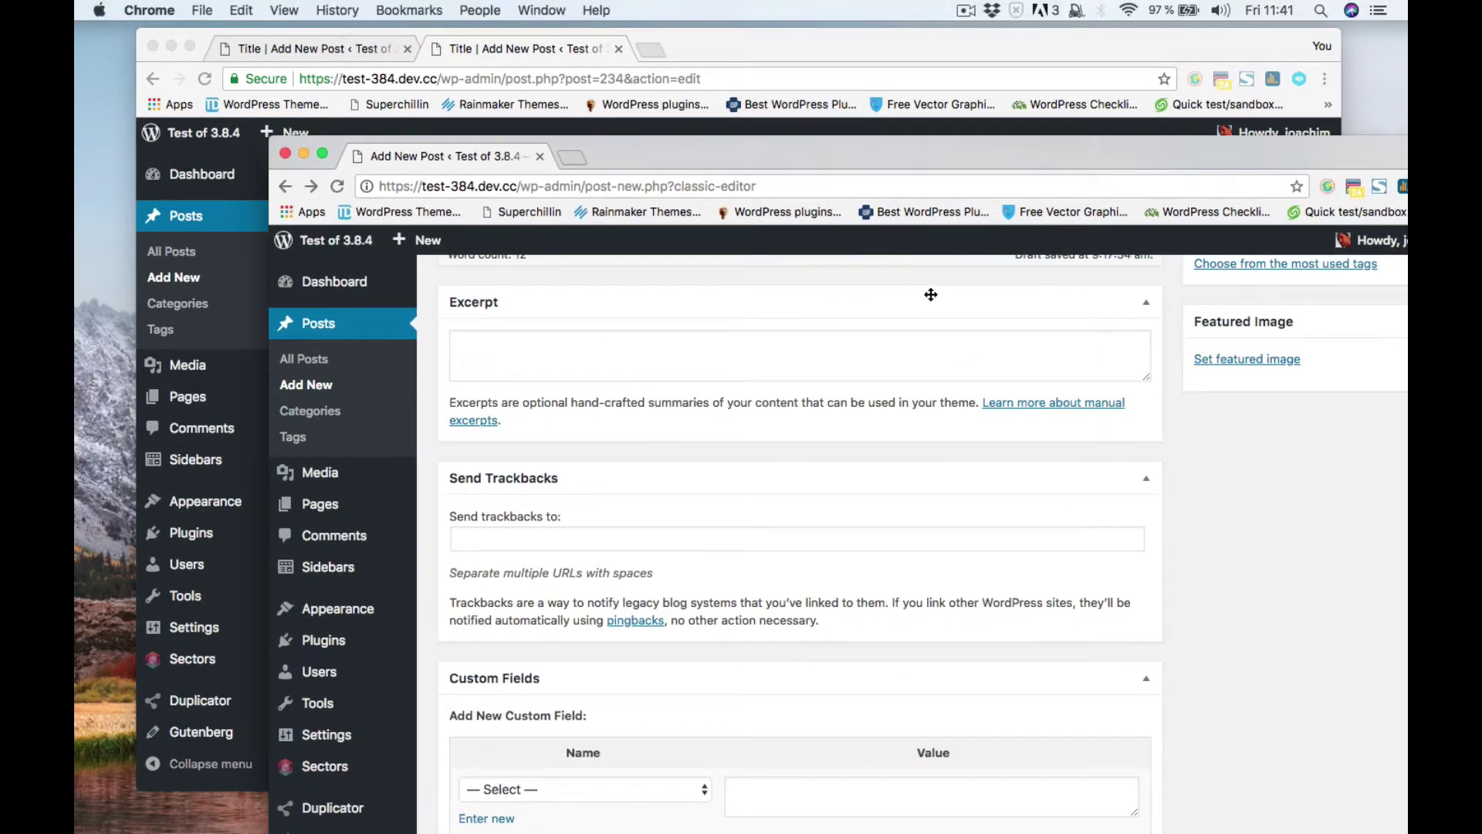
scroll(930, 355, up, 10)
scroll(931, 356, up, 5)
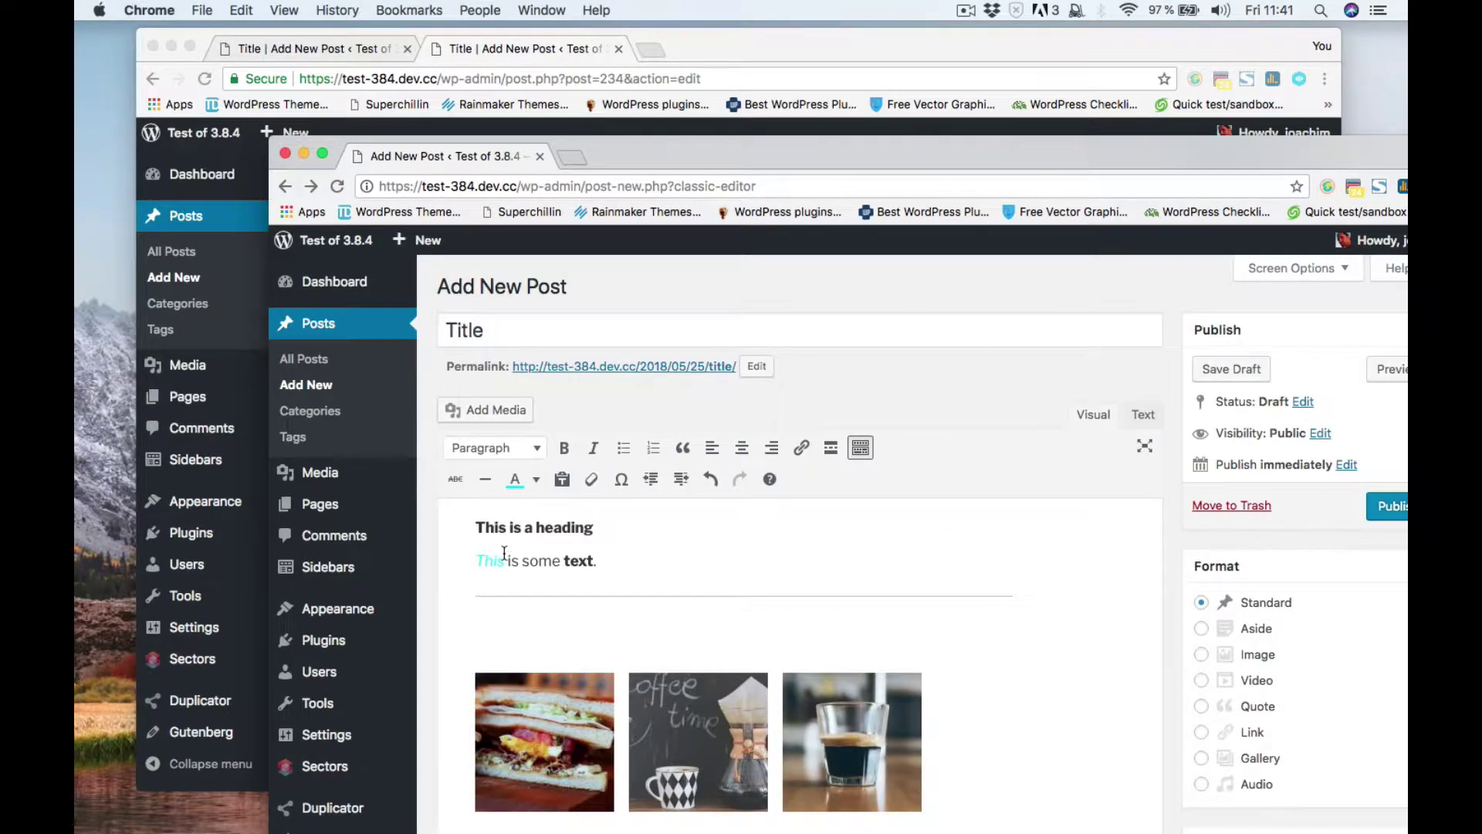
drag(568, 156, 1406, 159)
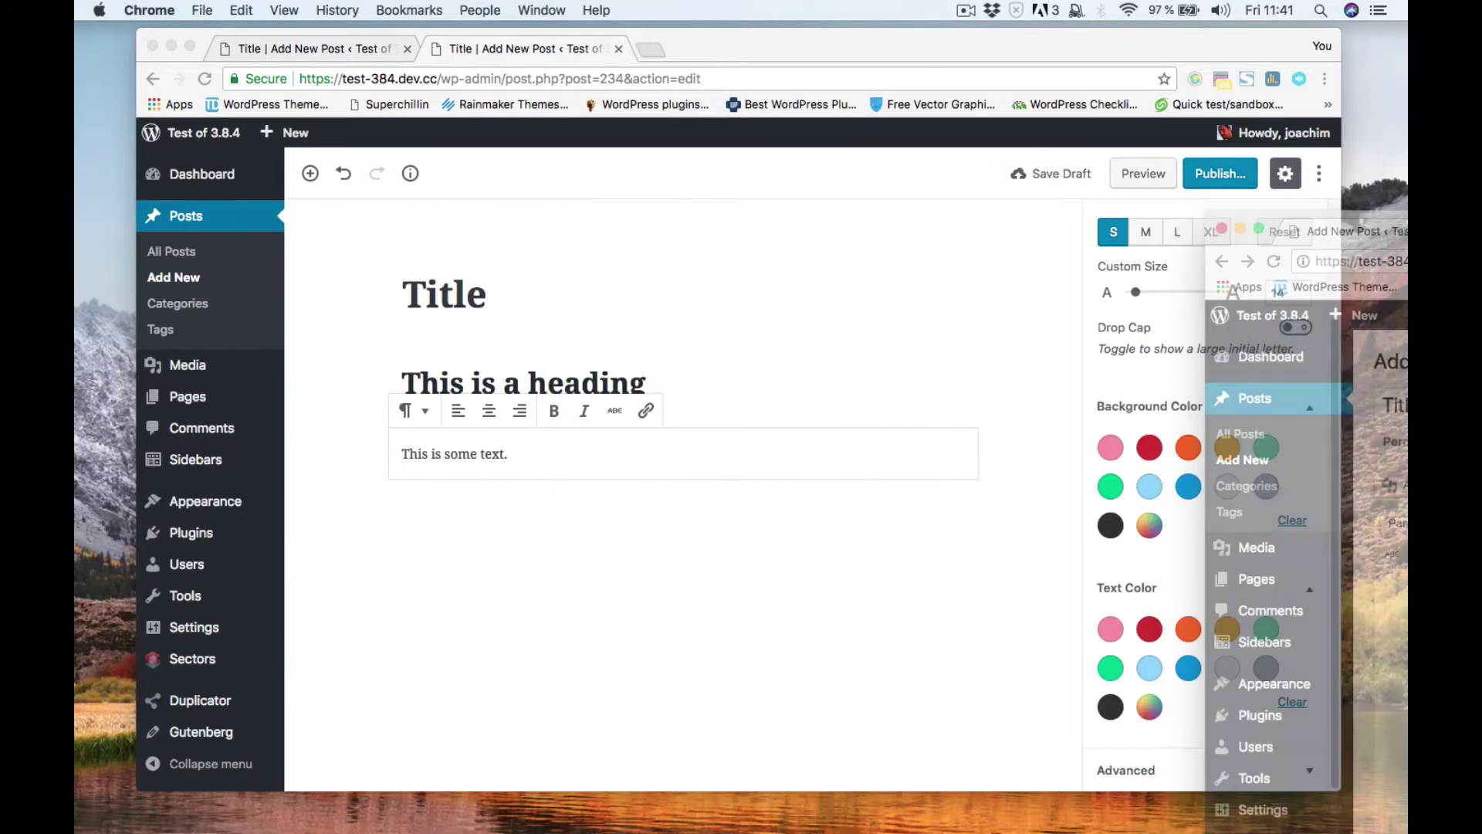
Try to color only the word "This" yellow-orange in the paragraph and clear the text color.
click(430, 455)
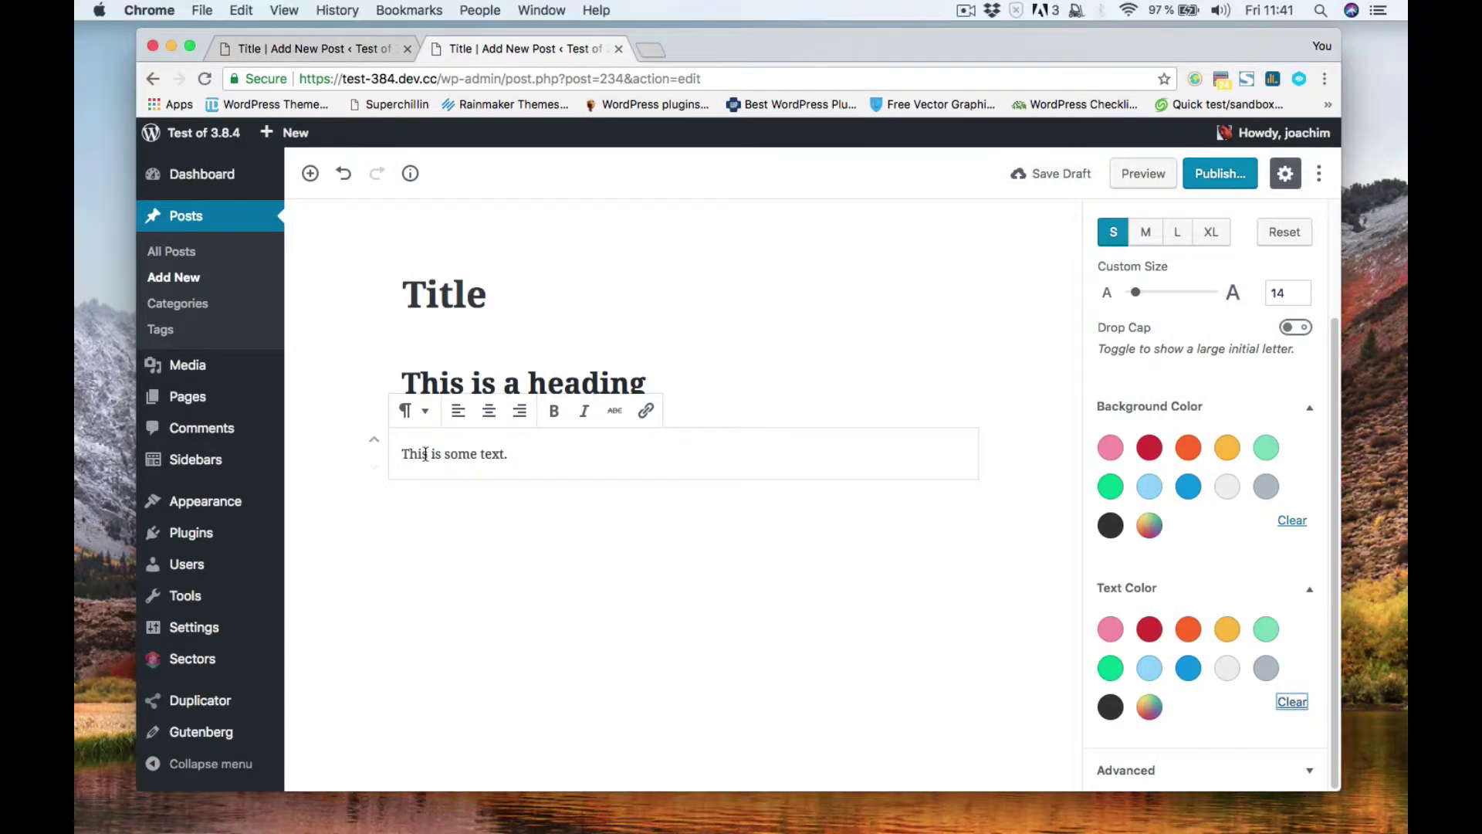
drag(428, 454, 399, 453)
click(1227, 632)
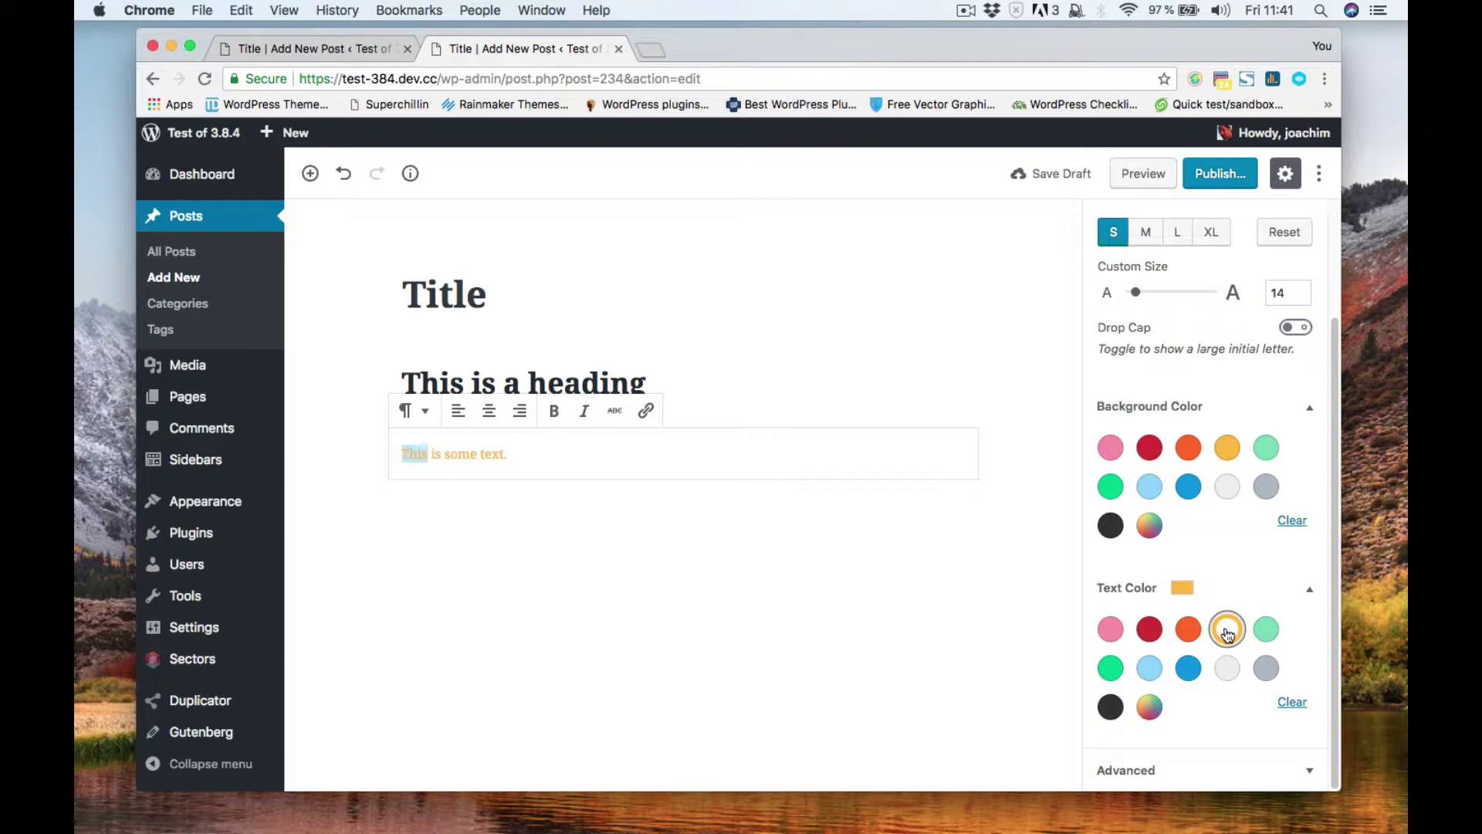
click(1292, 701)
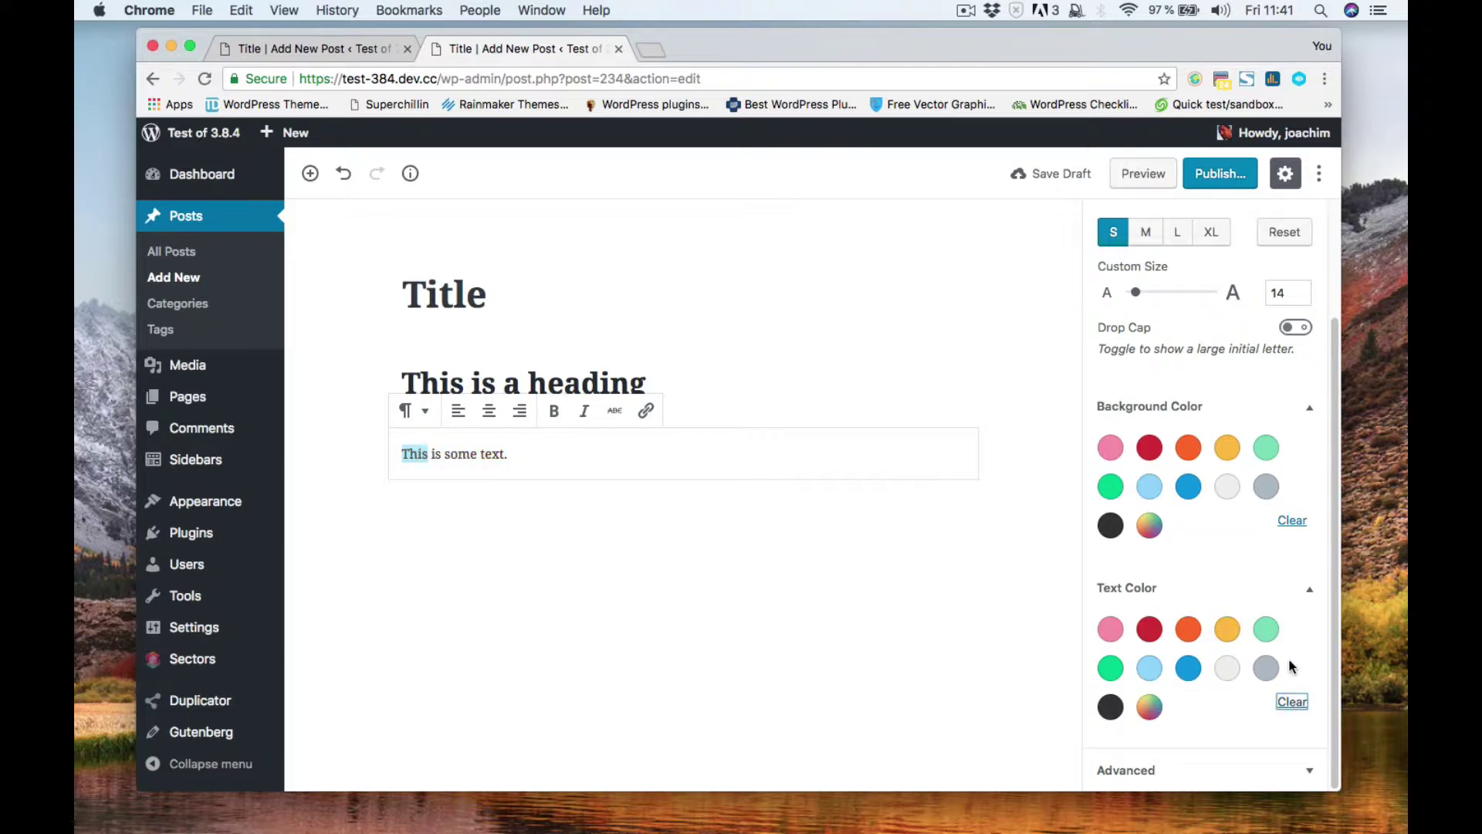
Open the paragraph block's advanced setting for an additional CSS class.
click(1310, 770)
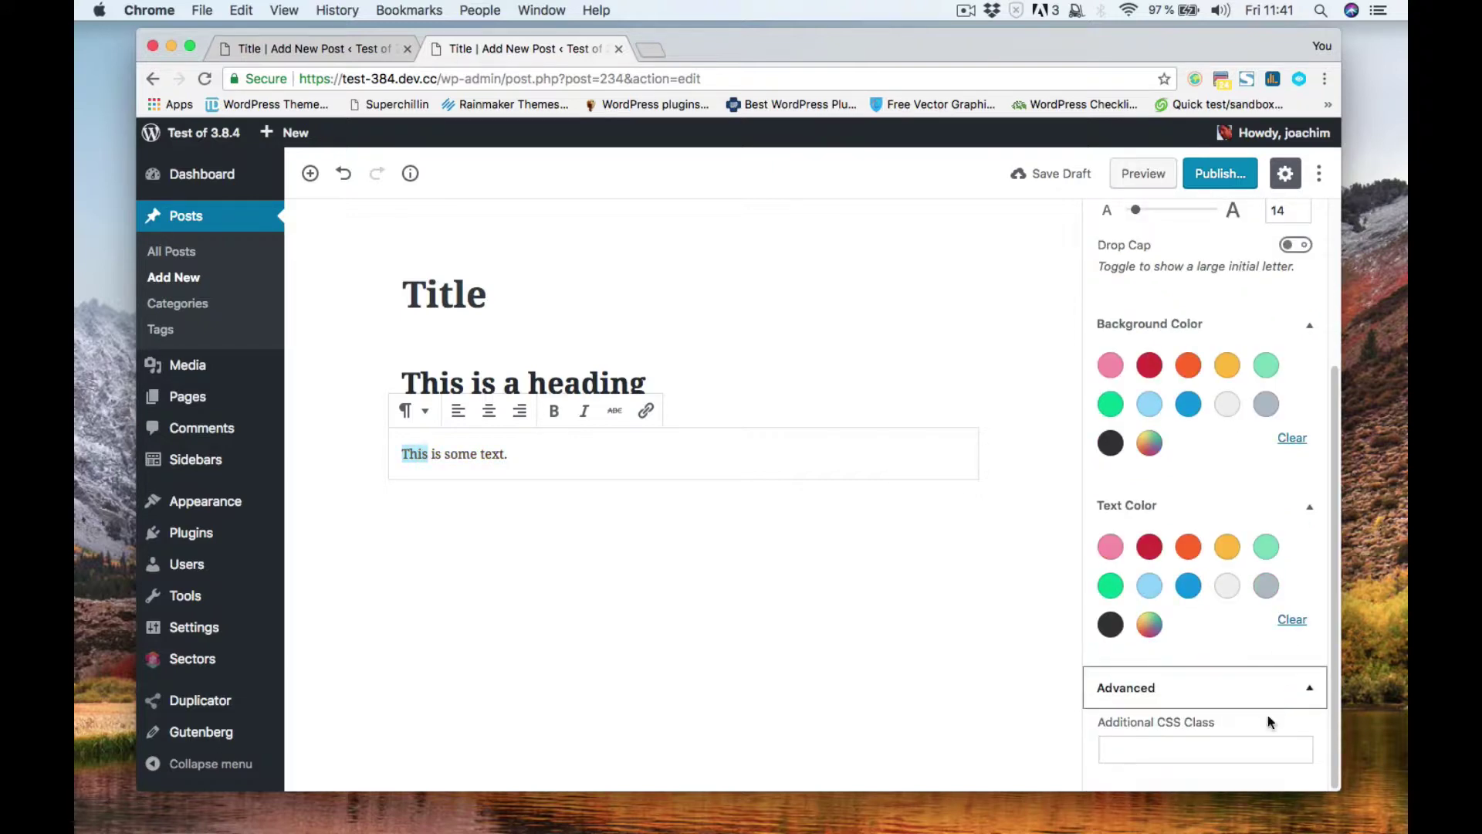
click(1158, 747)
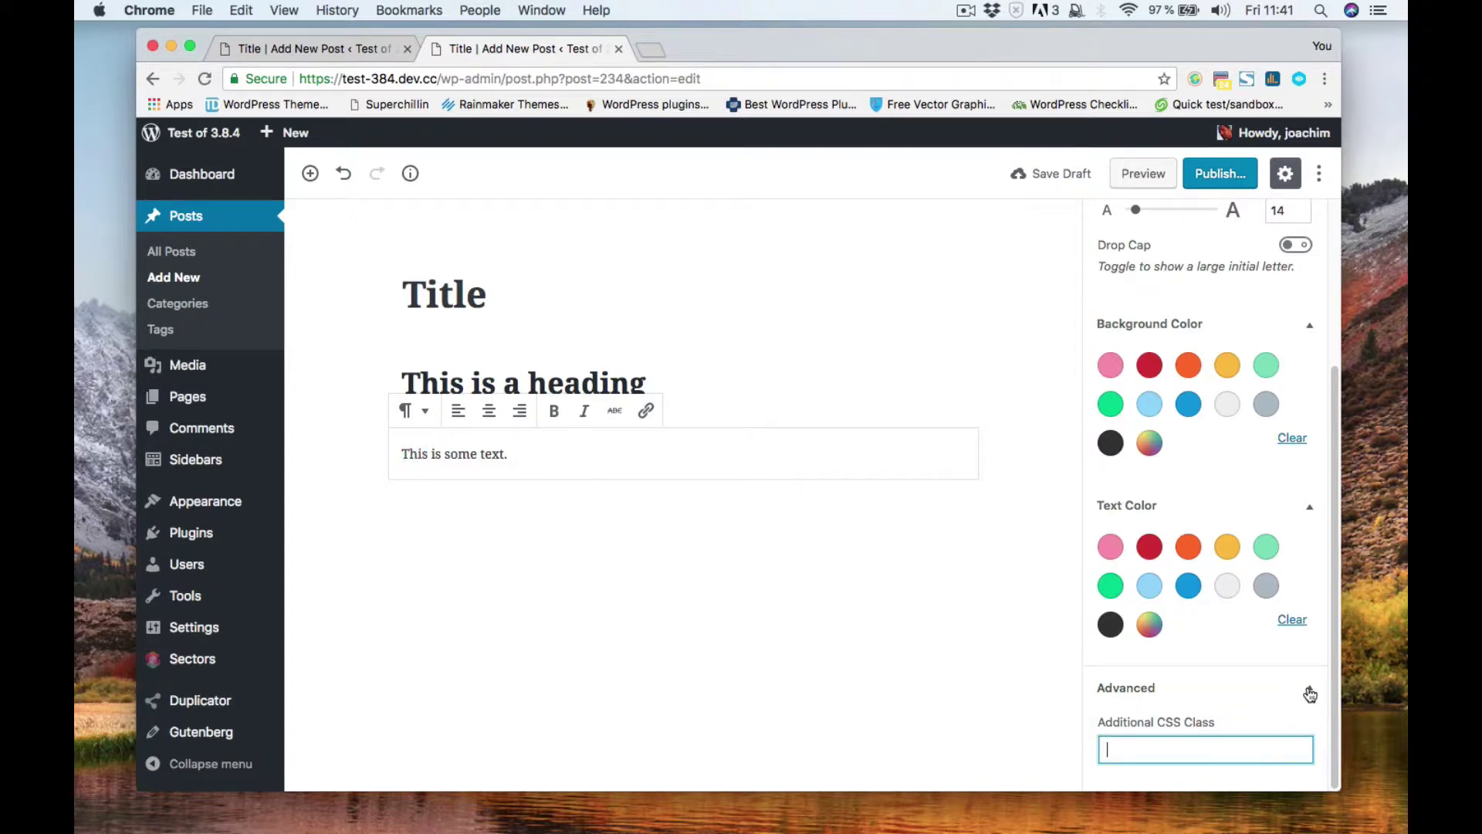
Close the advanced settings and add an image block below the paragraph with espresso.jpg from the media library.
click(1306, 689)
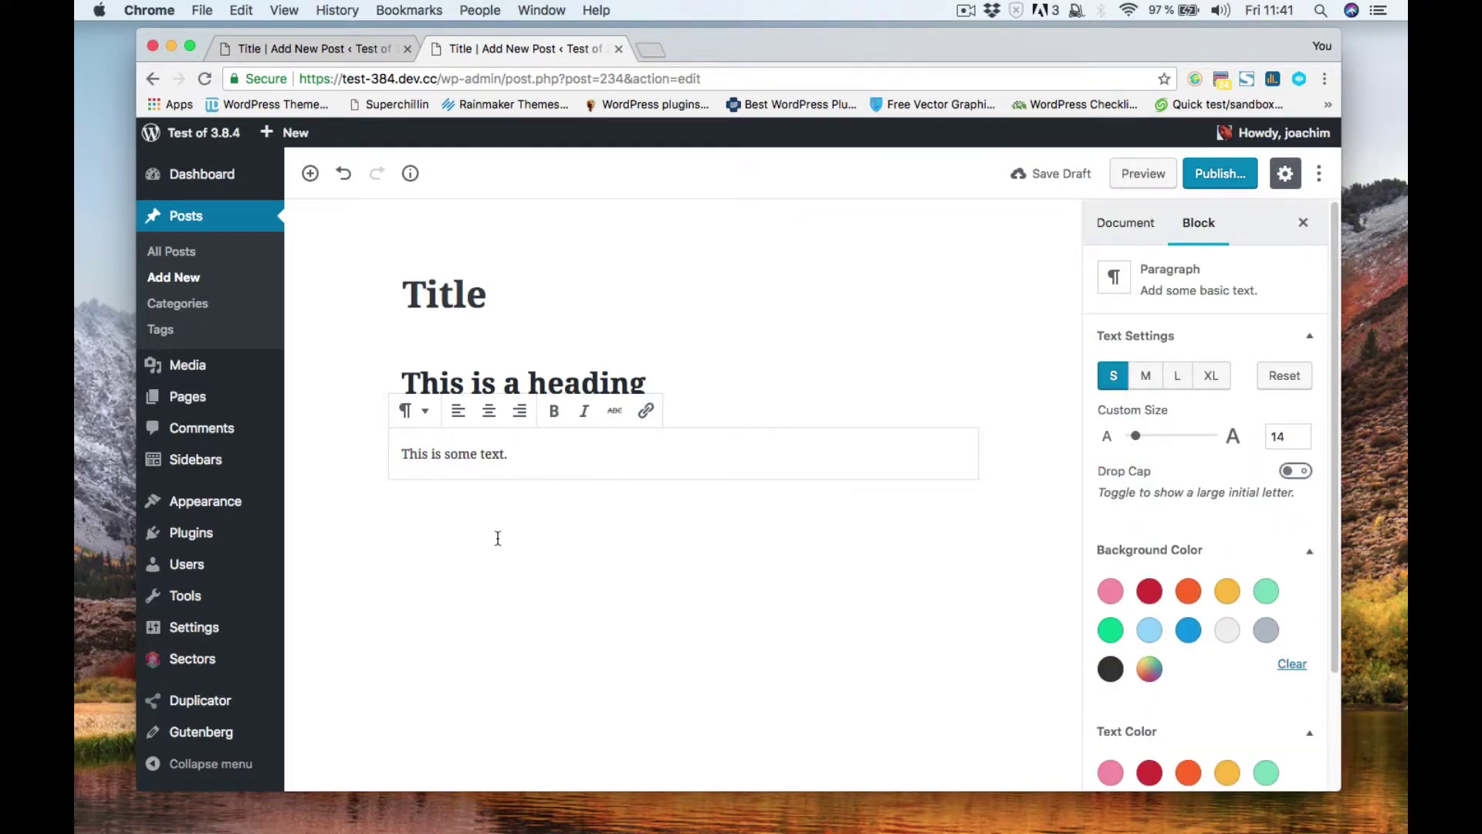
key(Return)
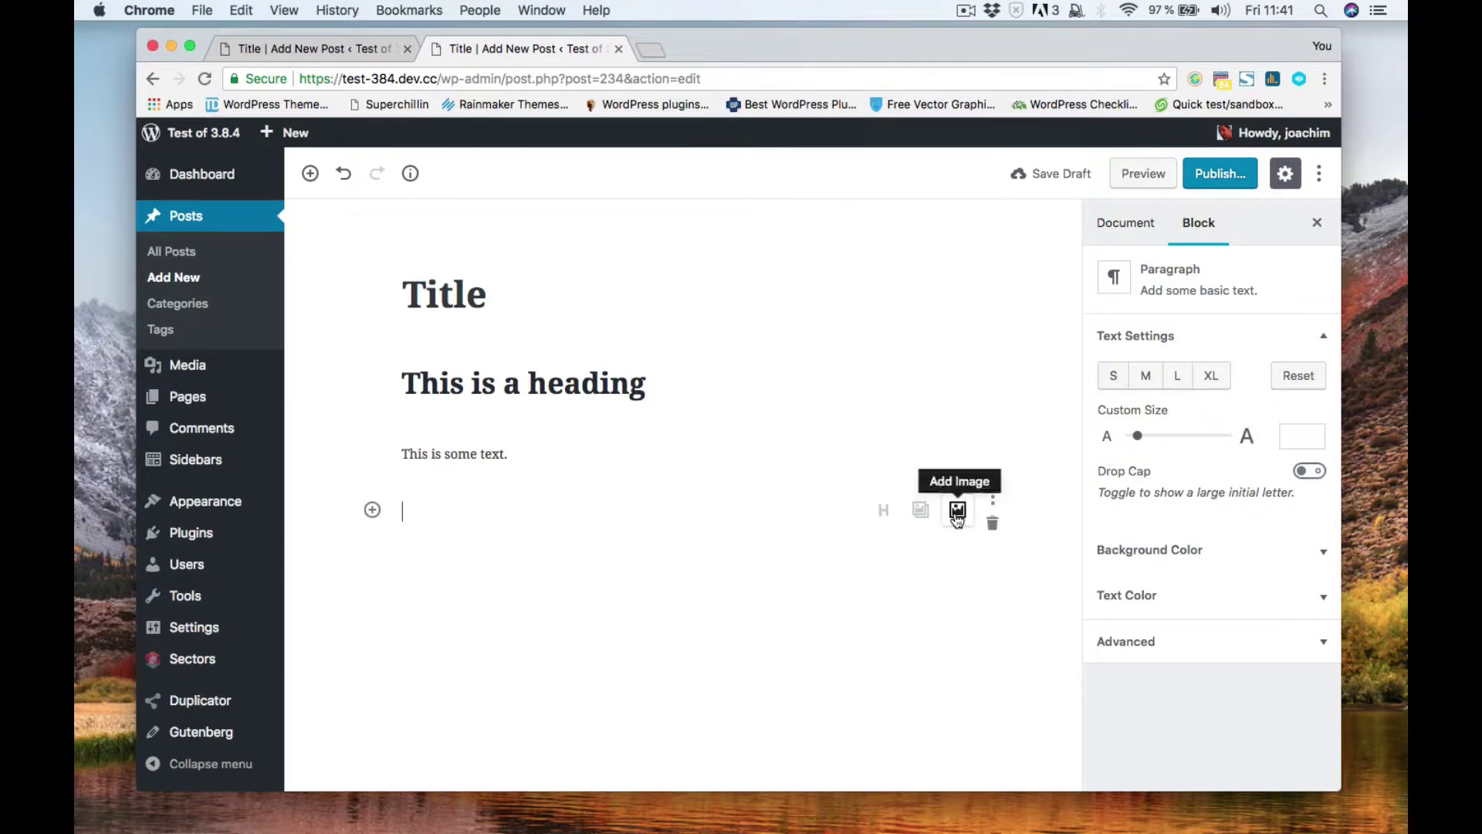
click(957, 514)
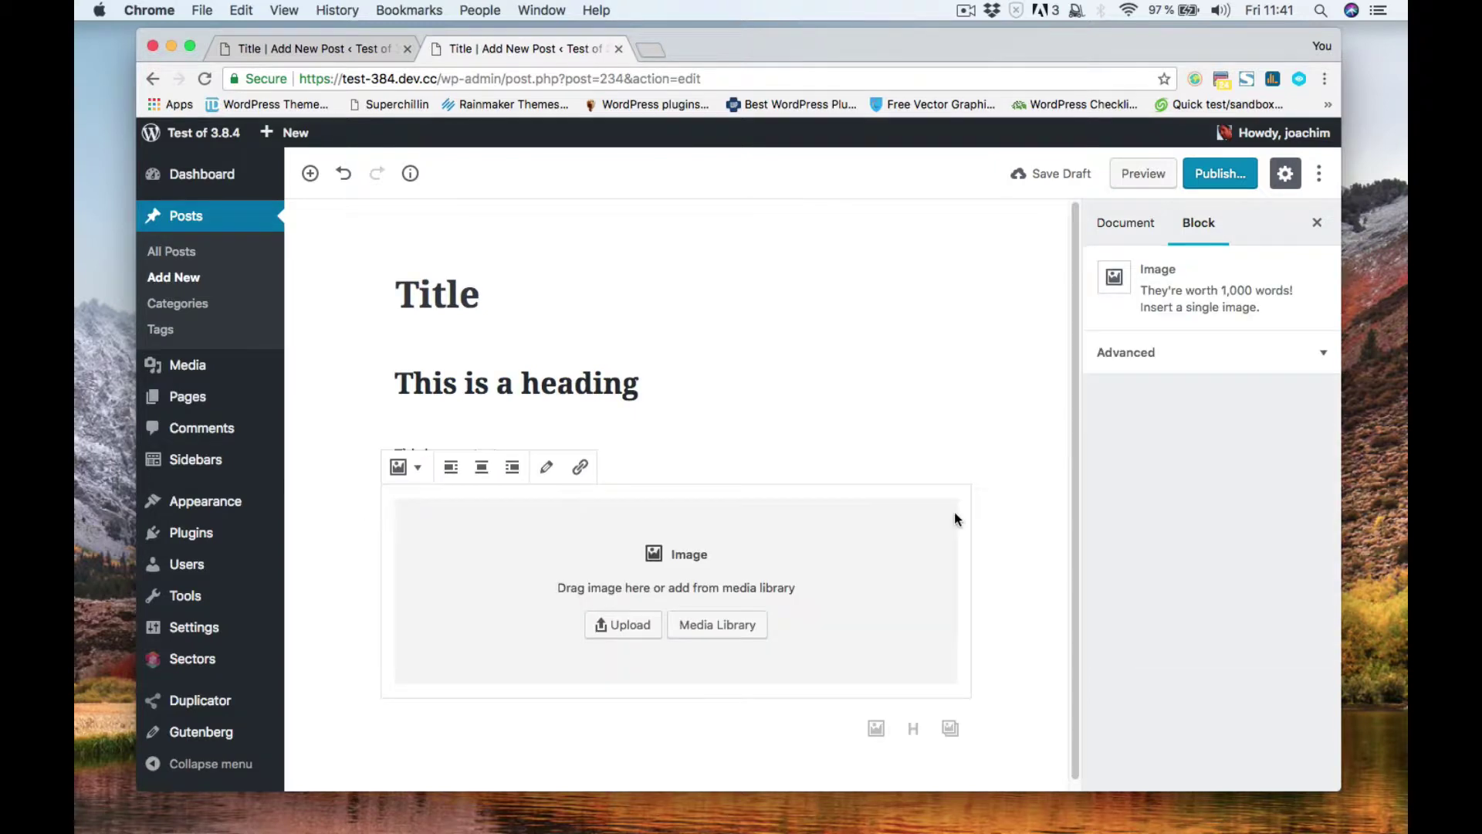
click(731, 635)
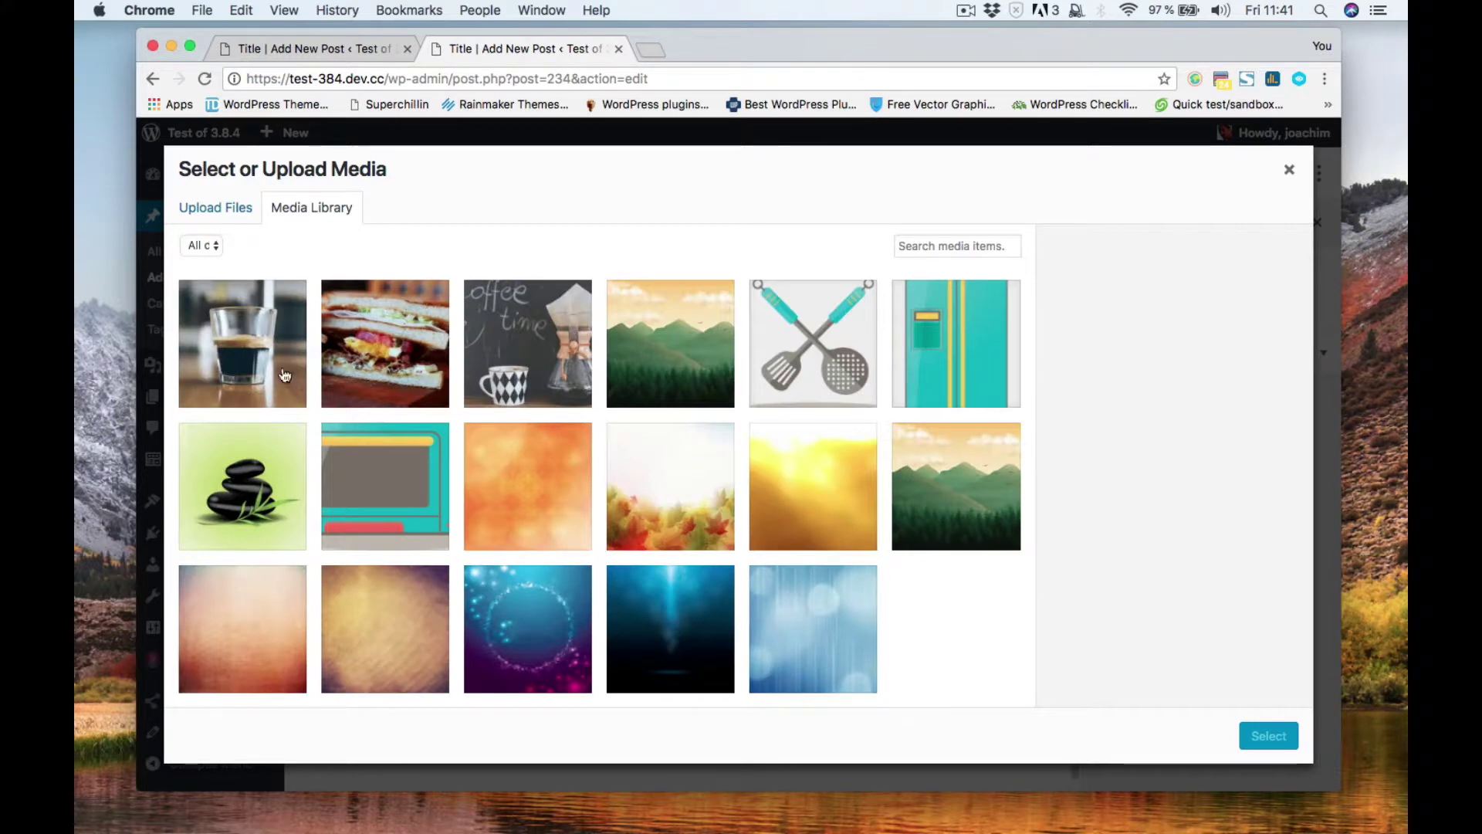
click(249, 357)
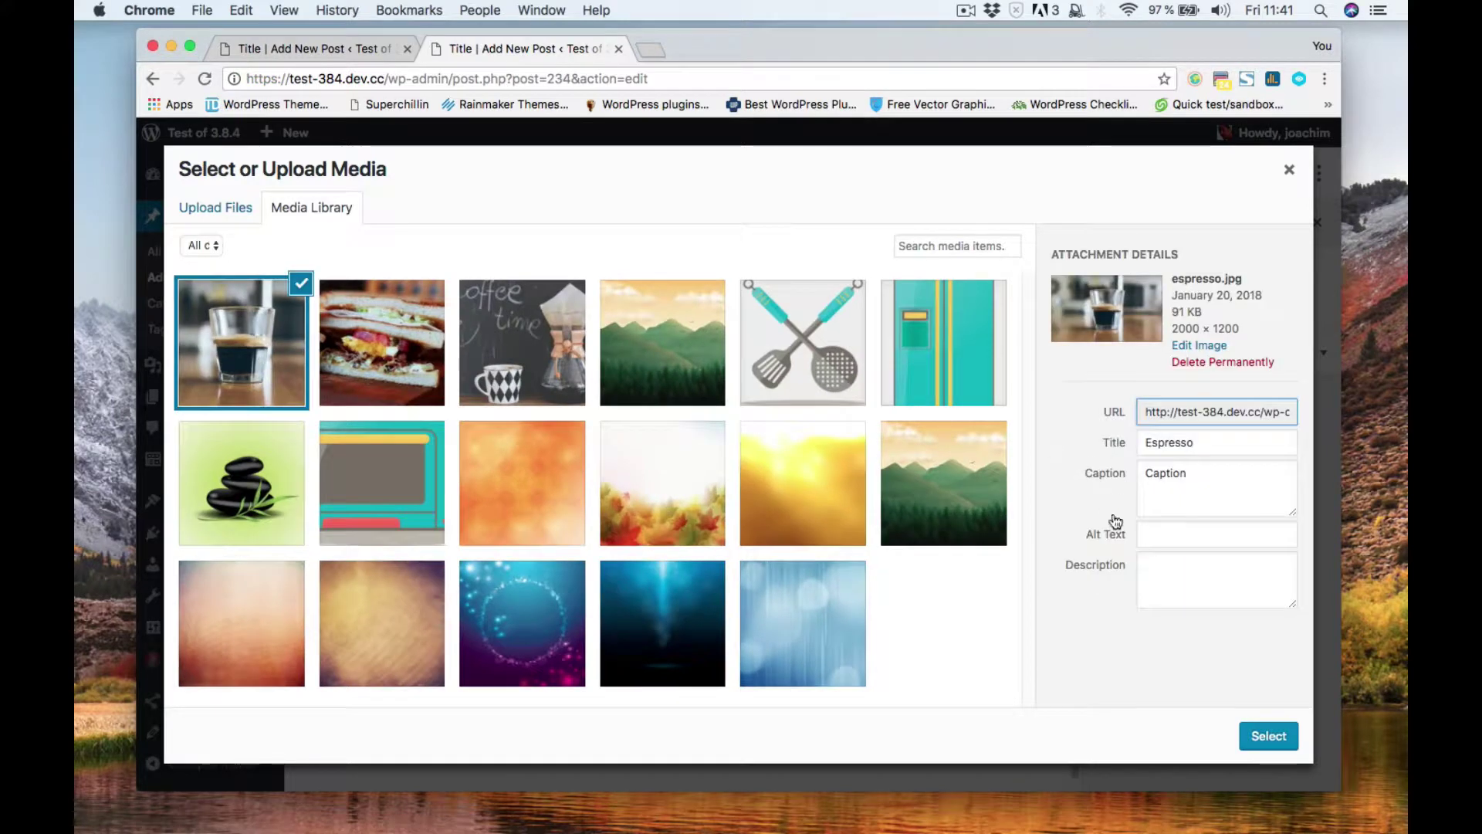
click(1268, 737)
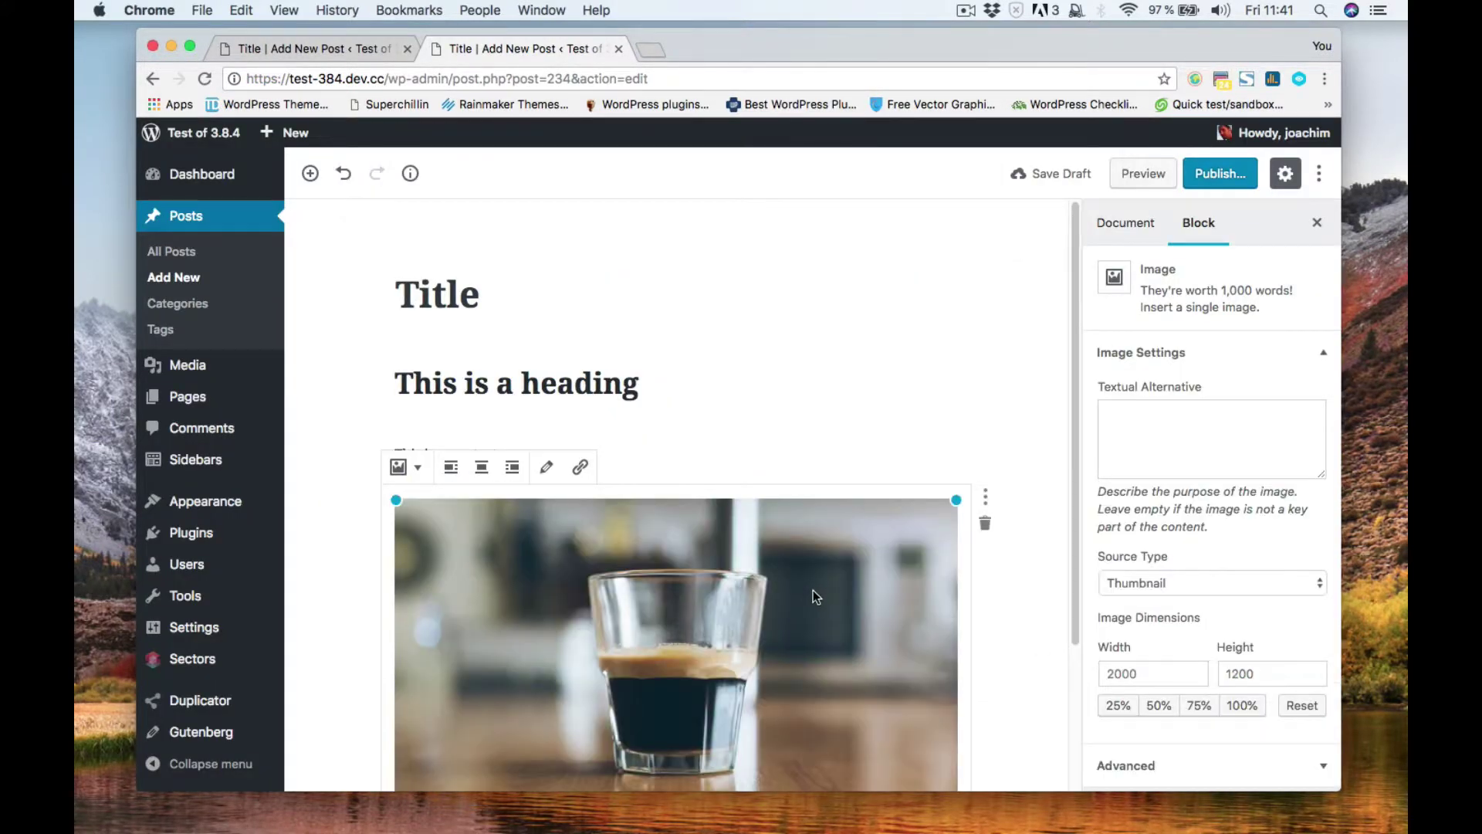
Replace the espresso image's caption with "This is a caption".
scroll(813, 590, down, 2)
click(678, 664)
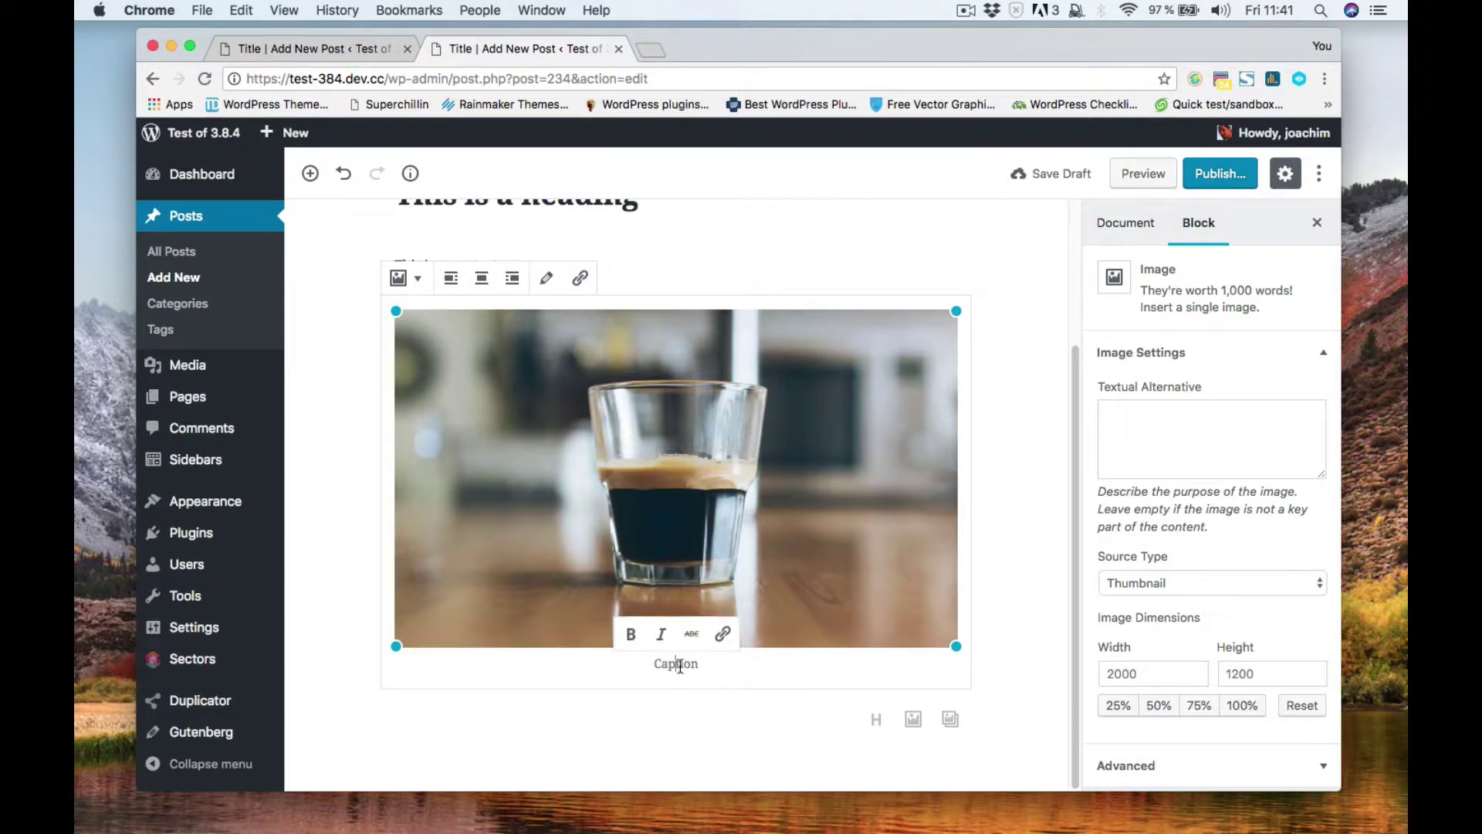
text(This)
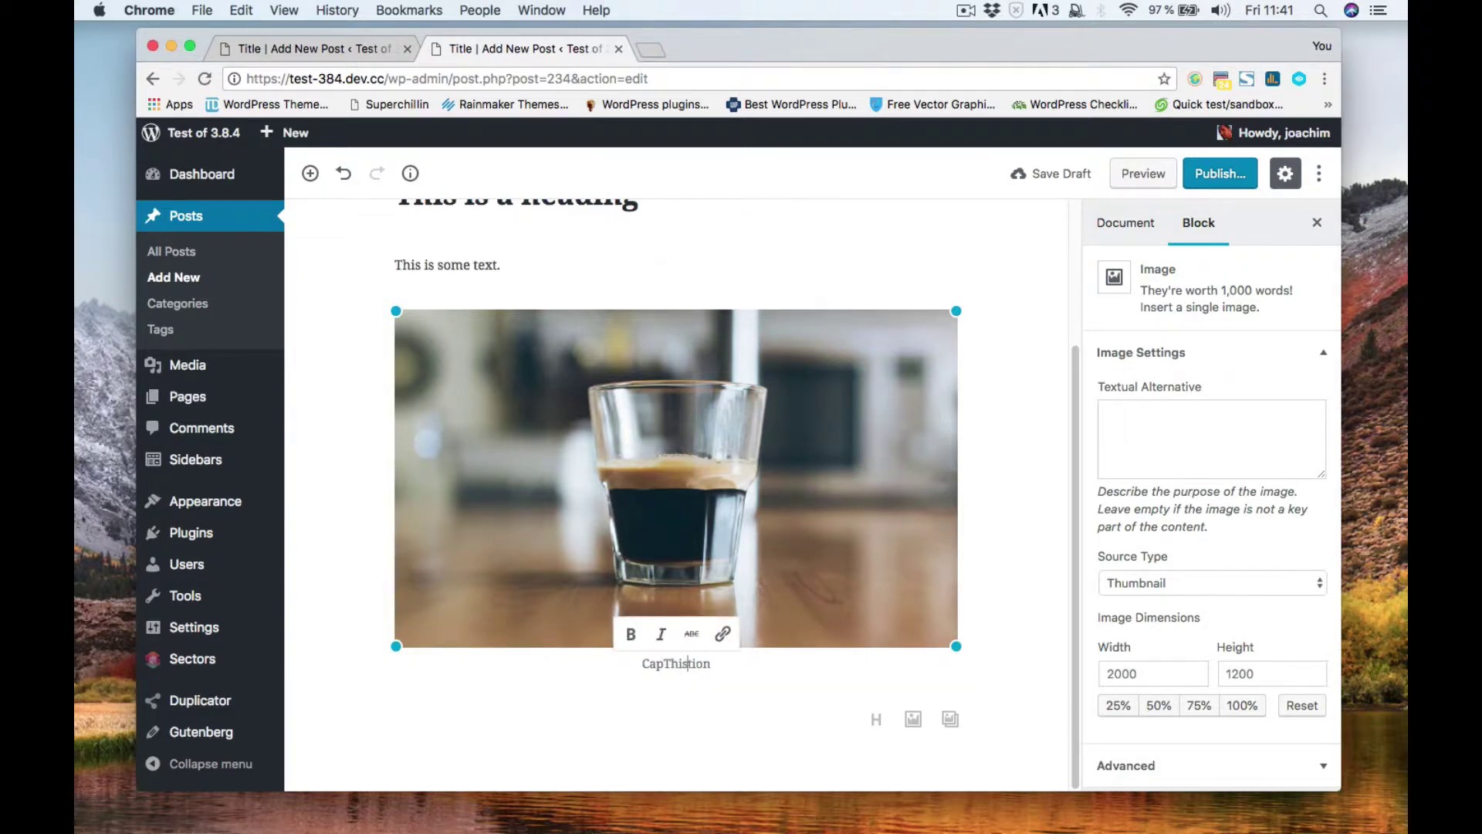
key(super+a)
key(BackSpace)
text(This is a caption)
Make the word "caption" bold in the espresso image's caption.
click(631, 637)
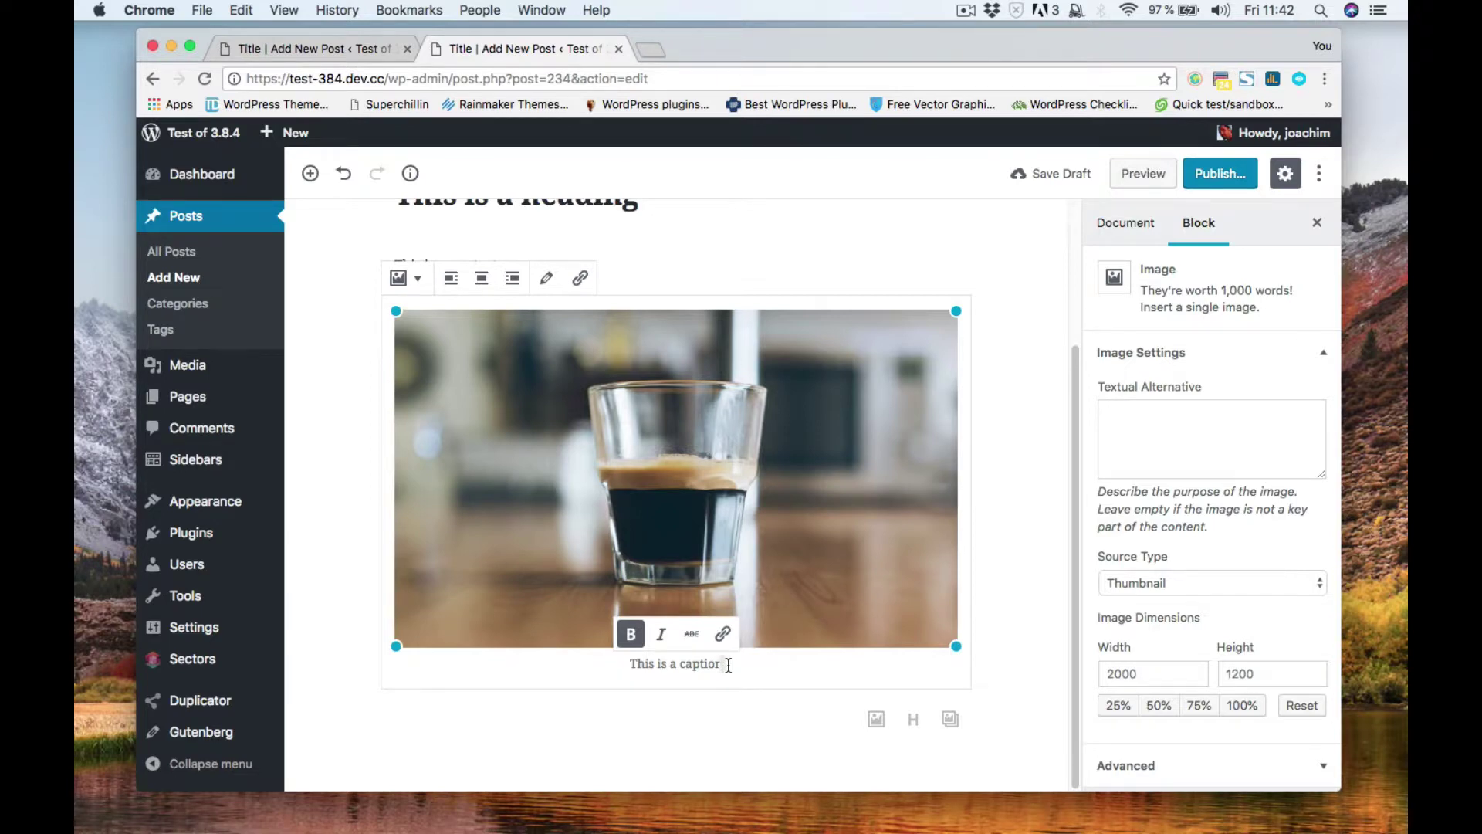
click(633, 638)
drag(727, 665, 686, 664)
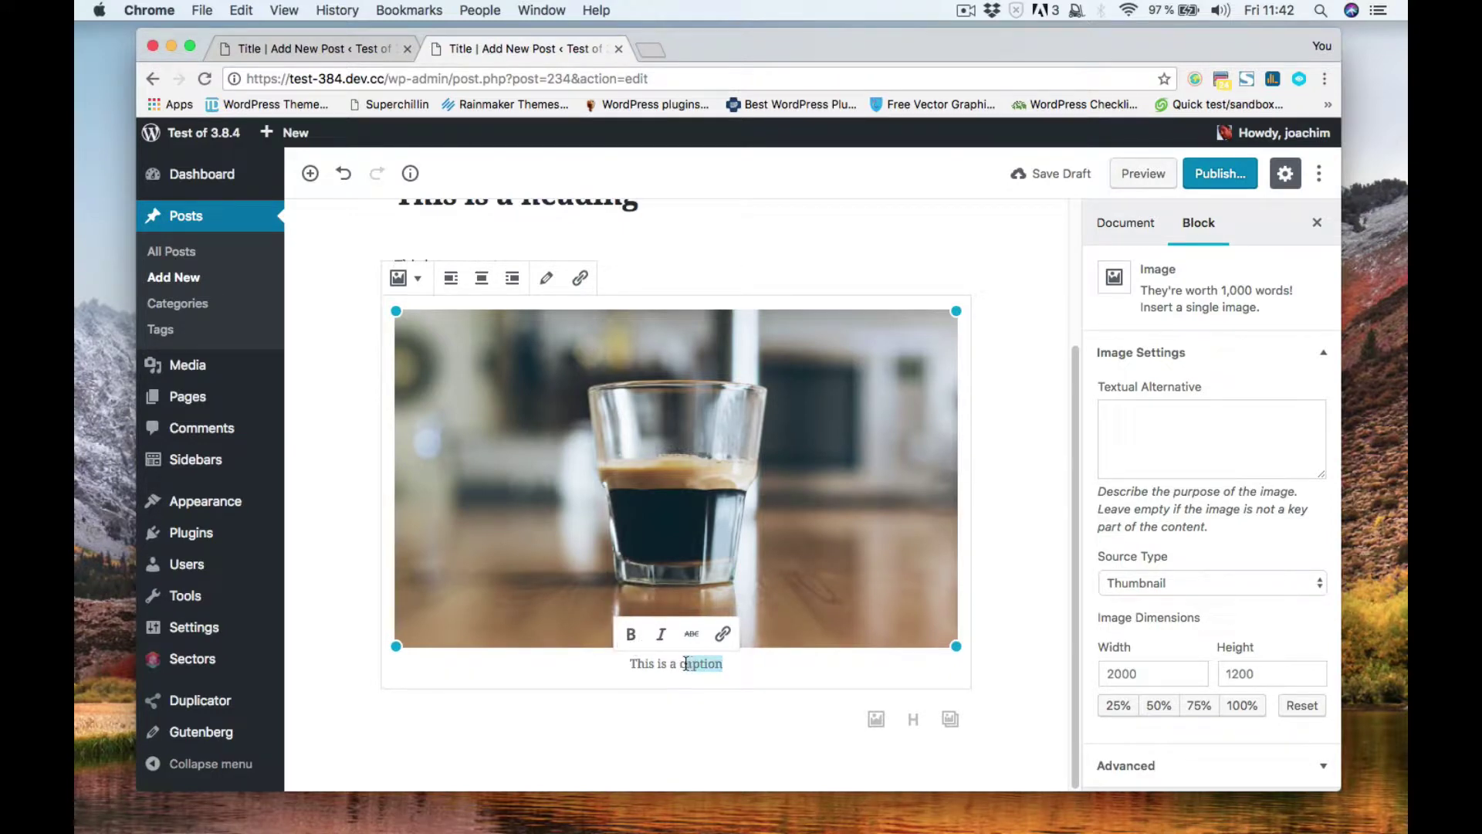
click(630, 634)
Italicize the word "is" in the image caption and look at the link options for it.
double_click(660, 664)
click(660, 633)
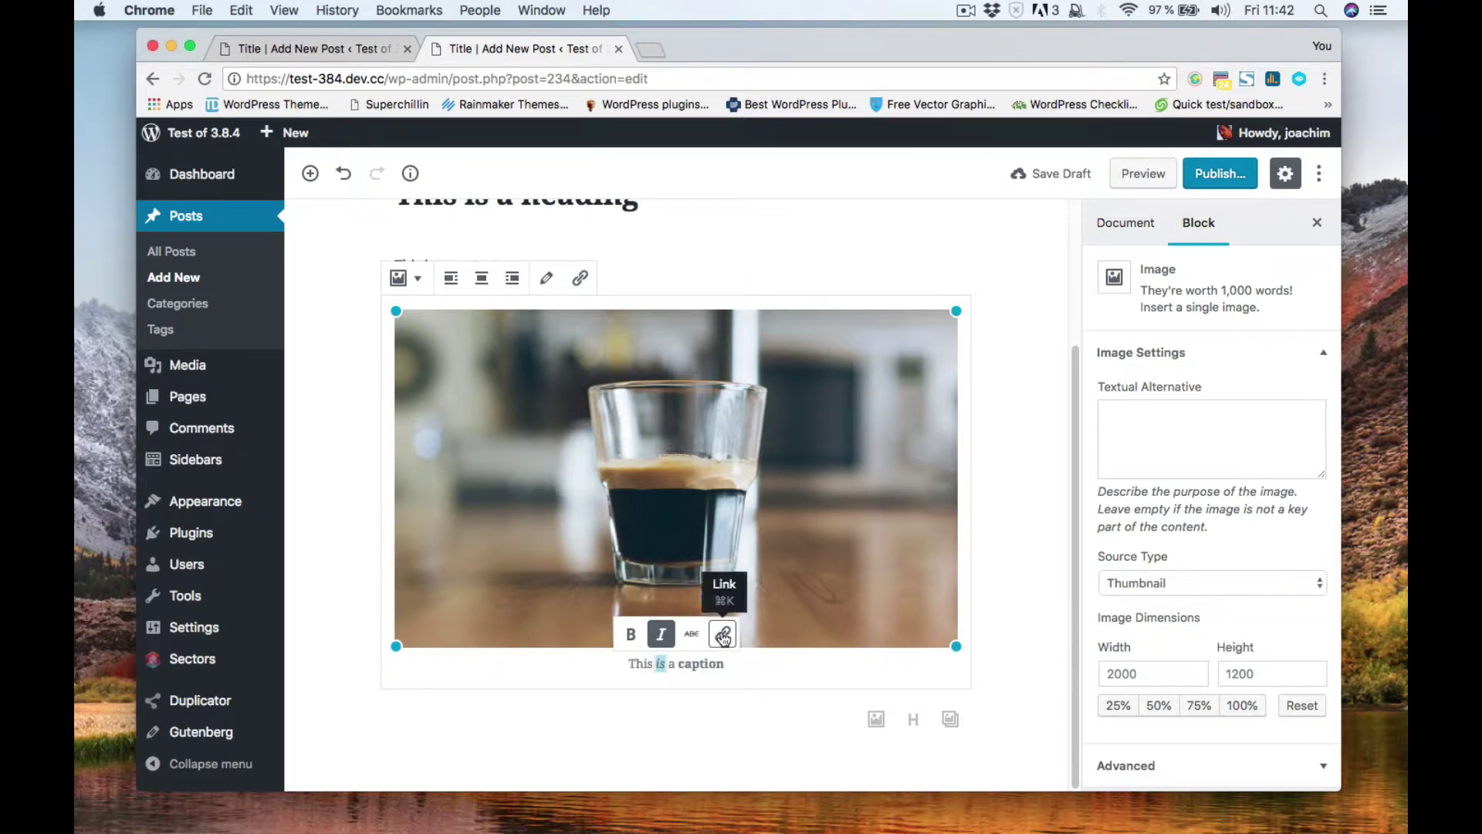
click(723, 639)
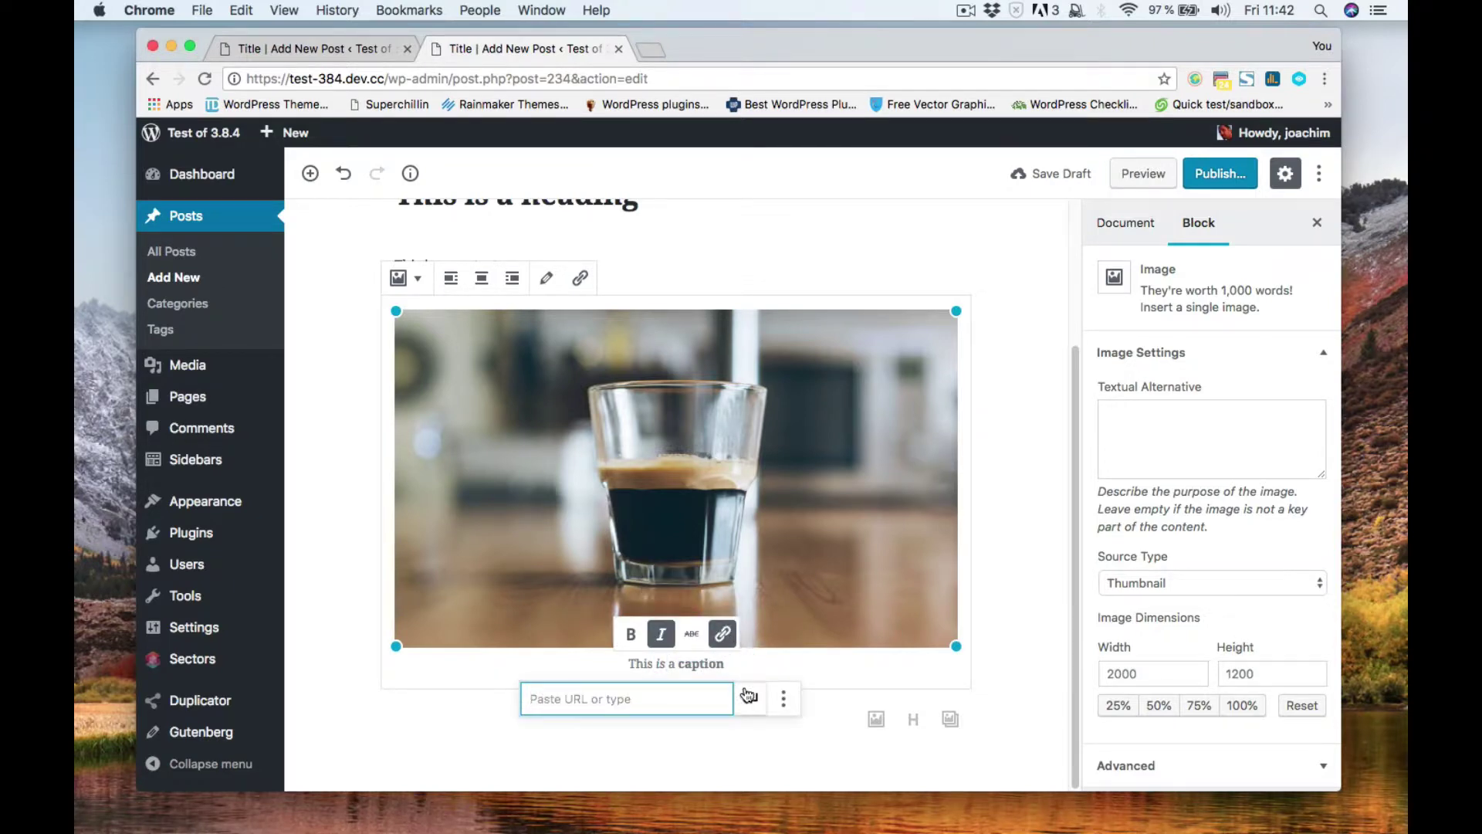
click(783, 699)
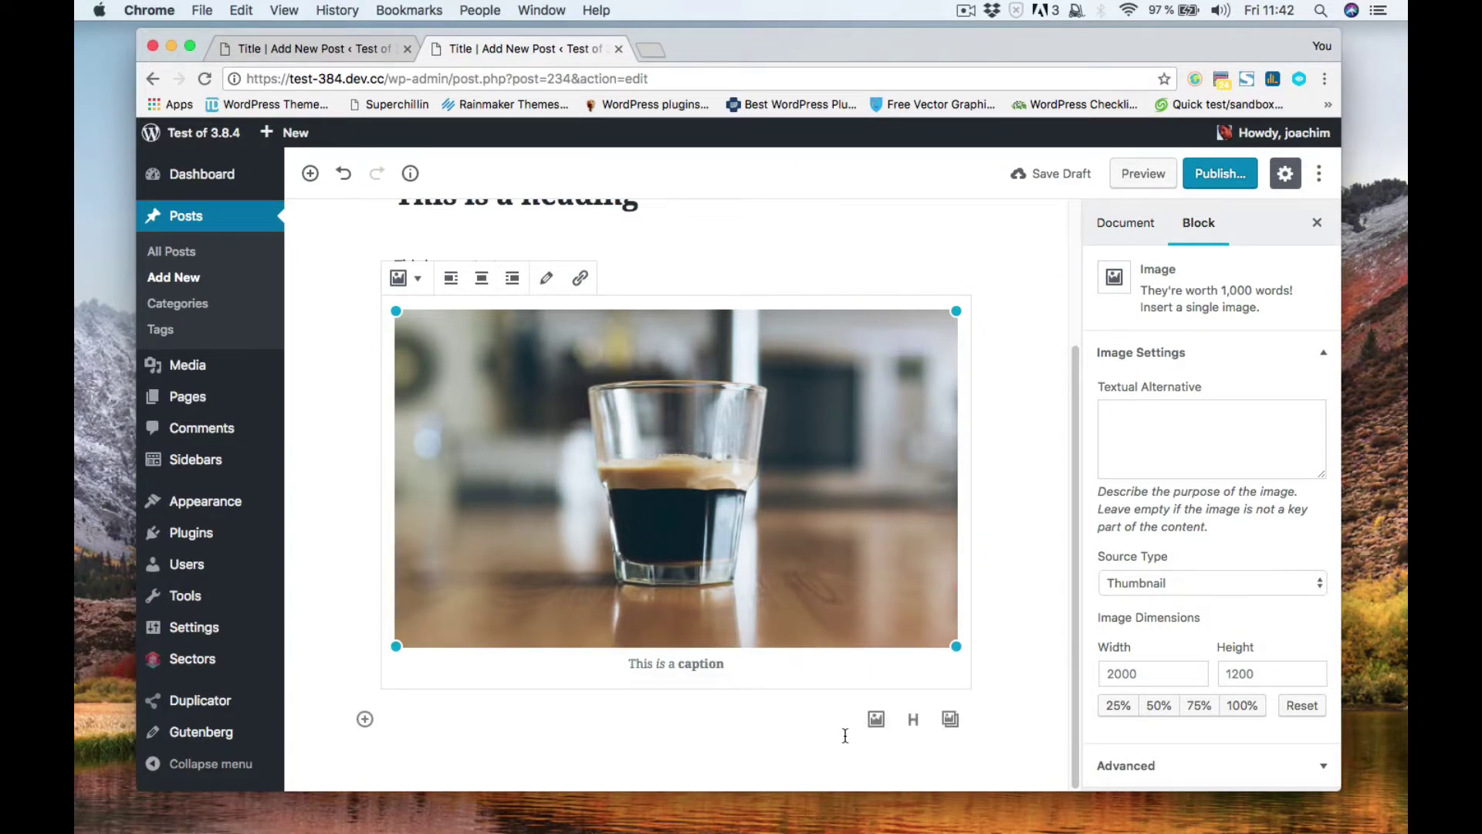
Insert a gallery block below the image with the espresso, sandwich and coffee pictures from the media library.
click(950, 719)
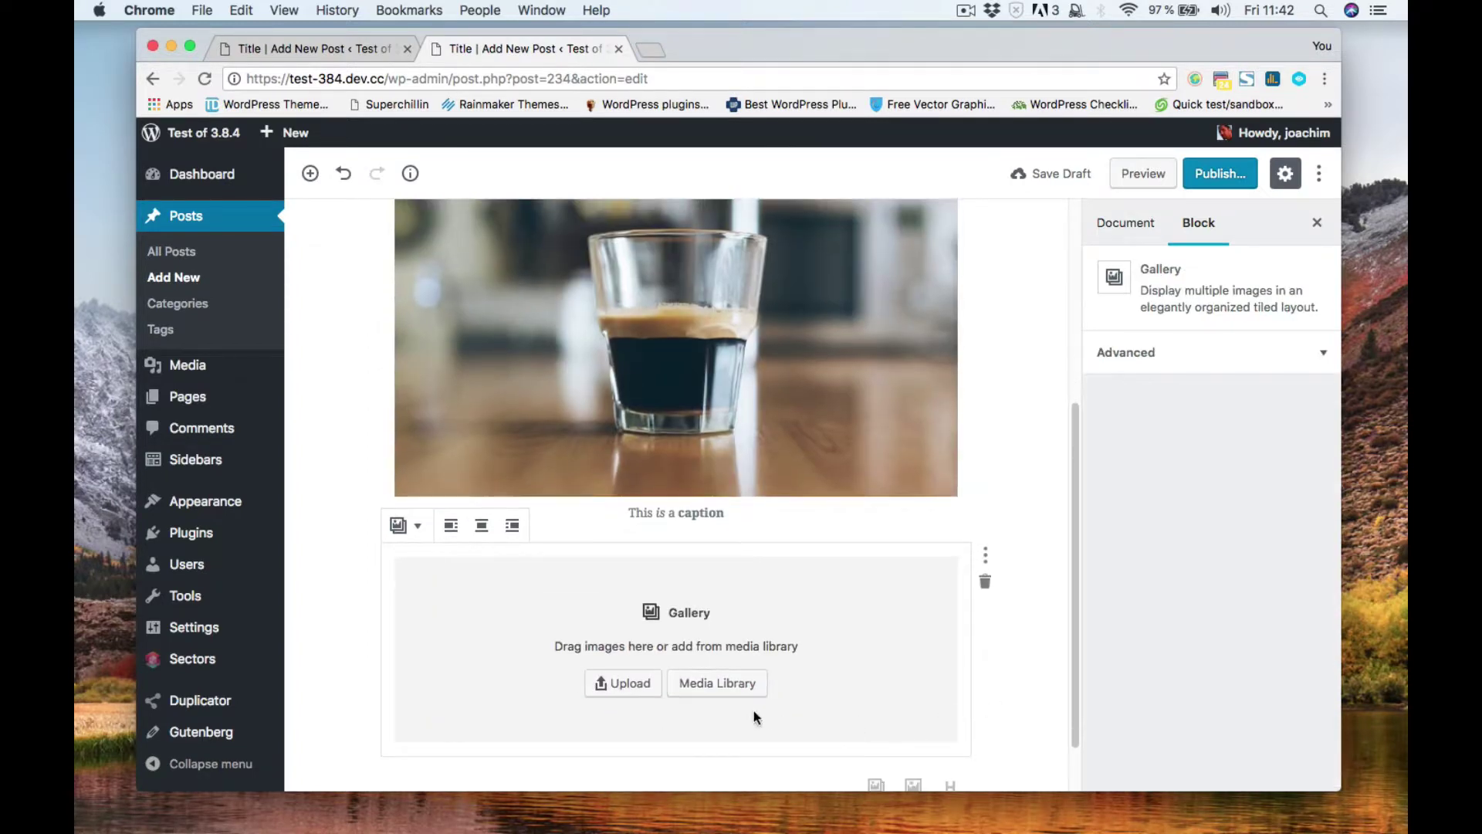
click(711, 683)
click(443, 363)
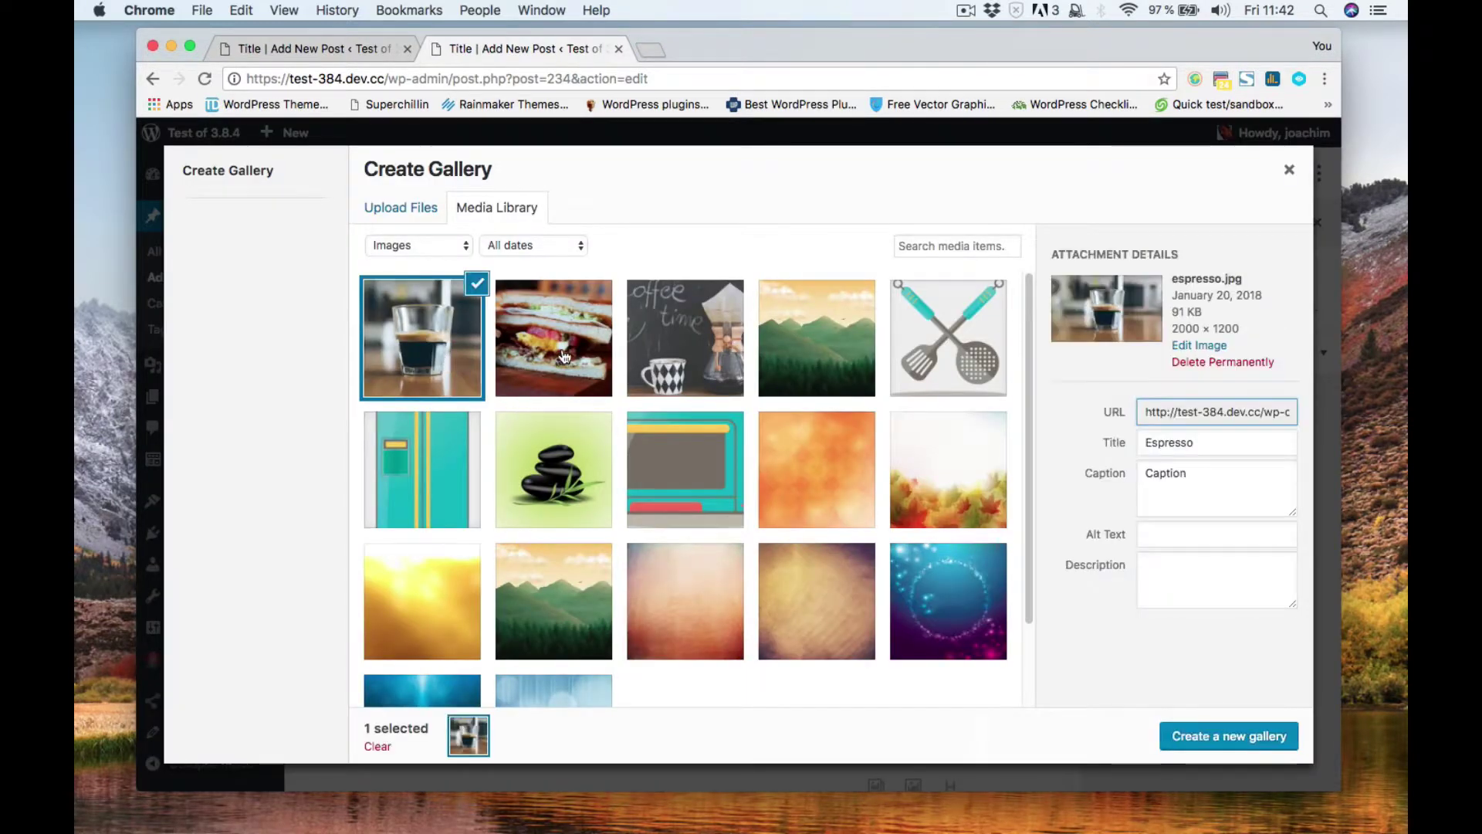
click(563, 356)
click(681, 352)
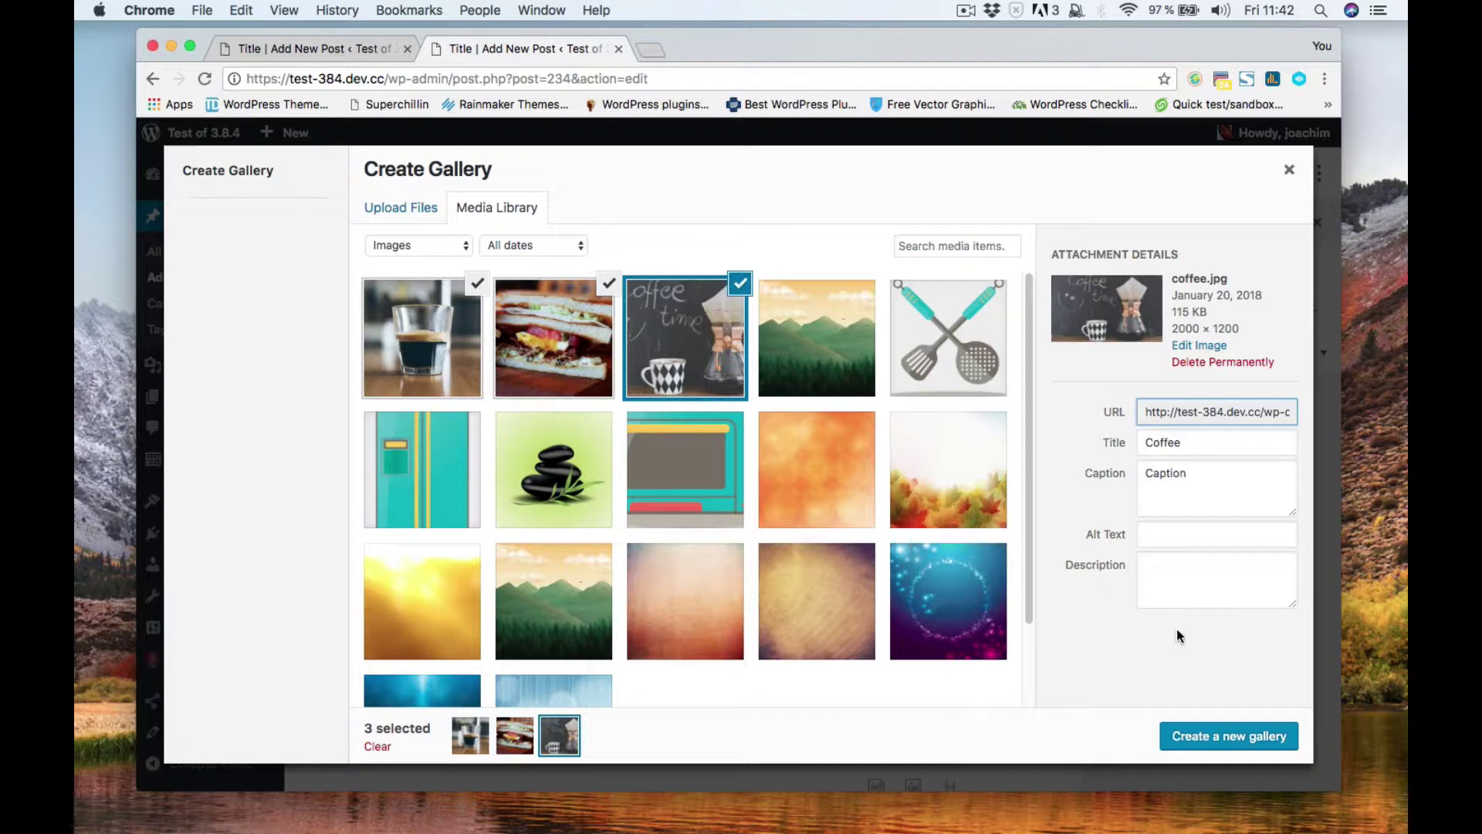
click(1199, 733)
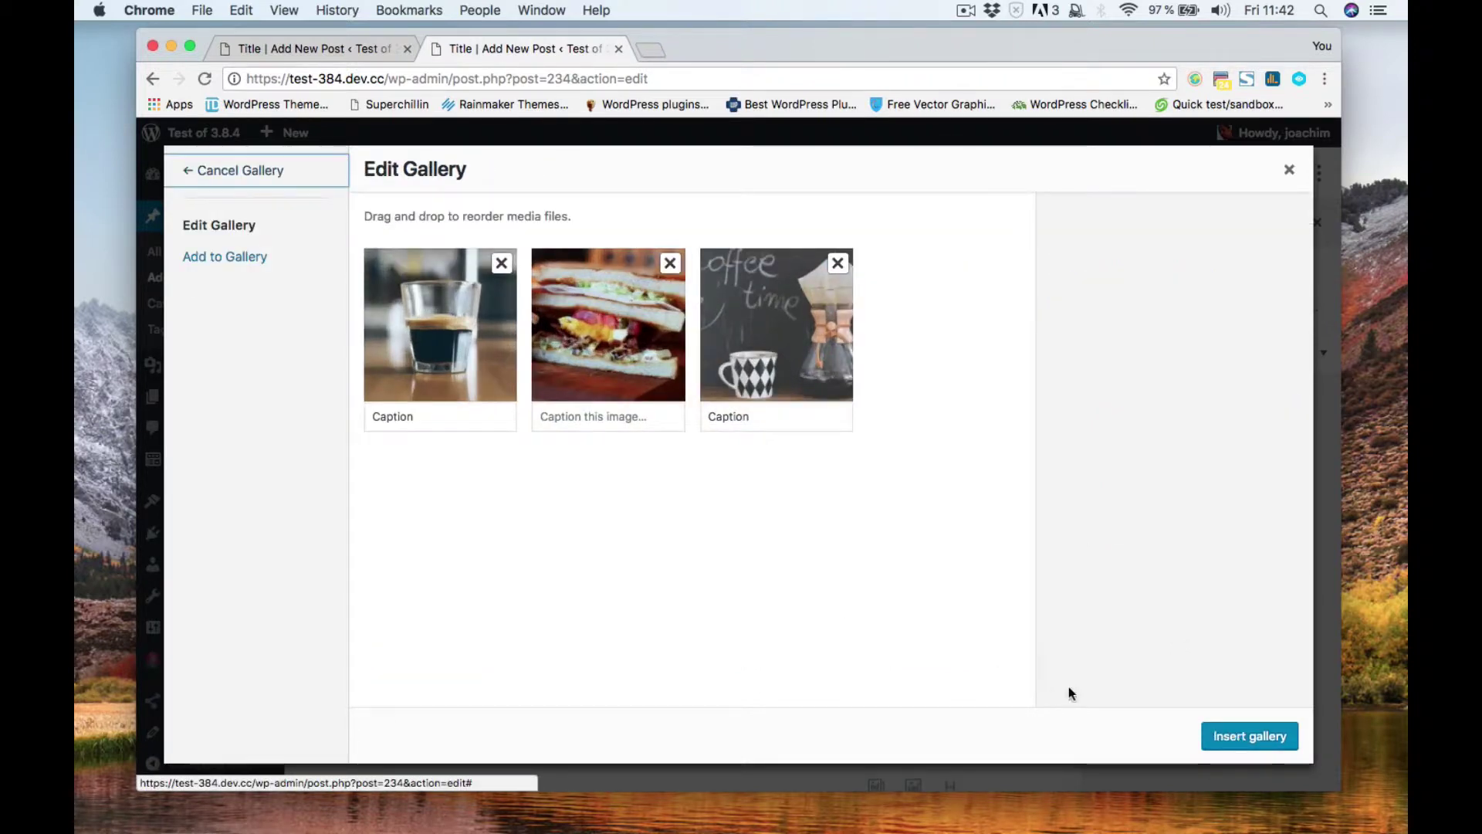
click(1277, 749)
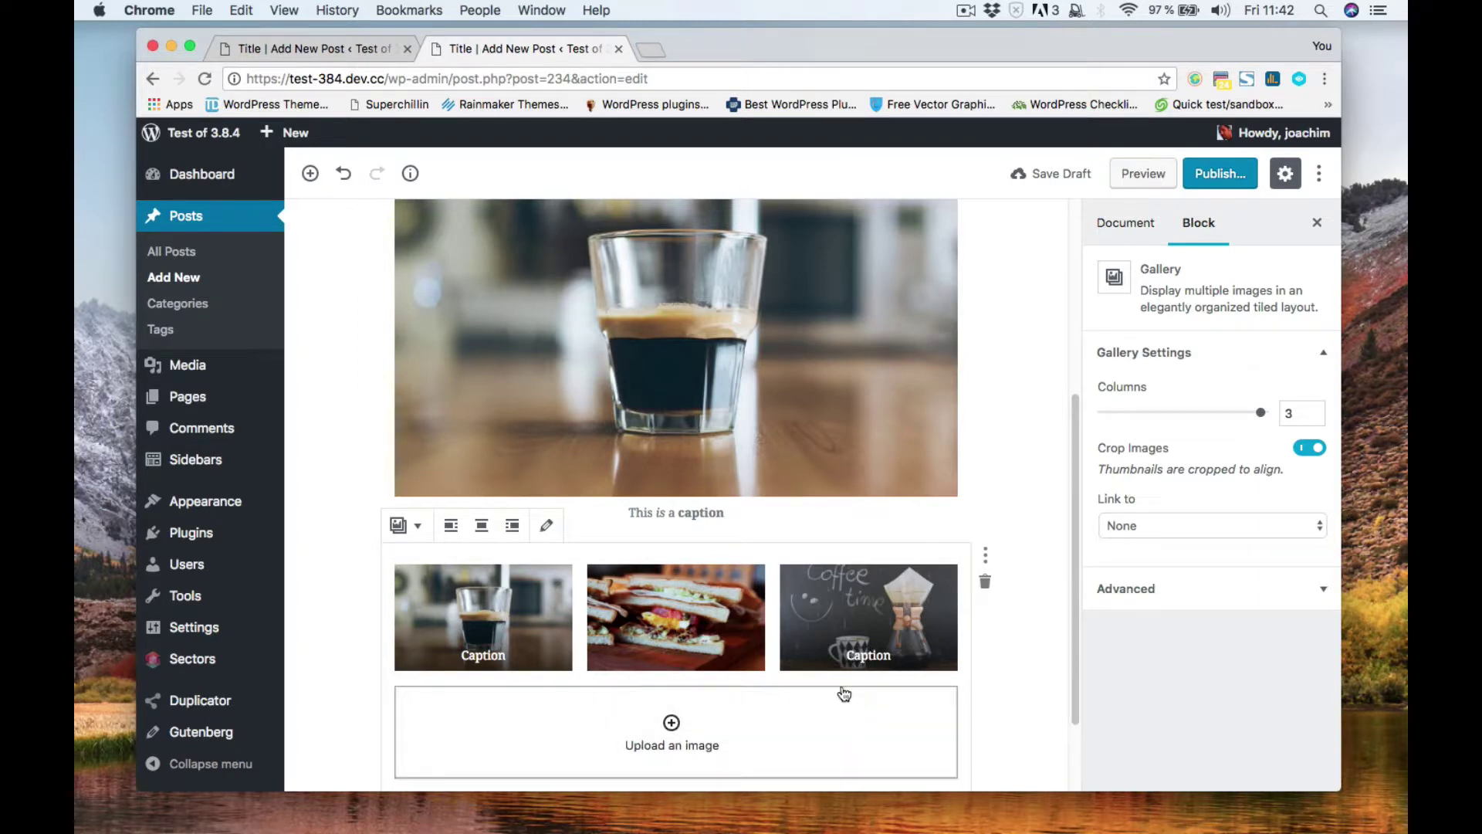
Try the gallery's column count and turn image cropping off, then restore three columns with cropping on.
mouse_move(994, 590)
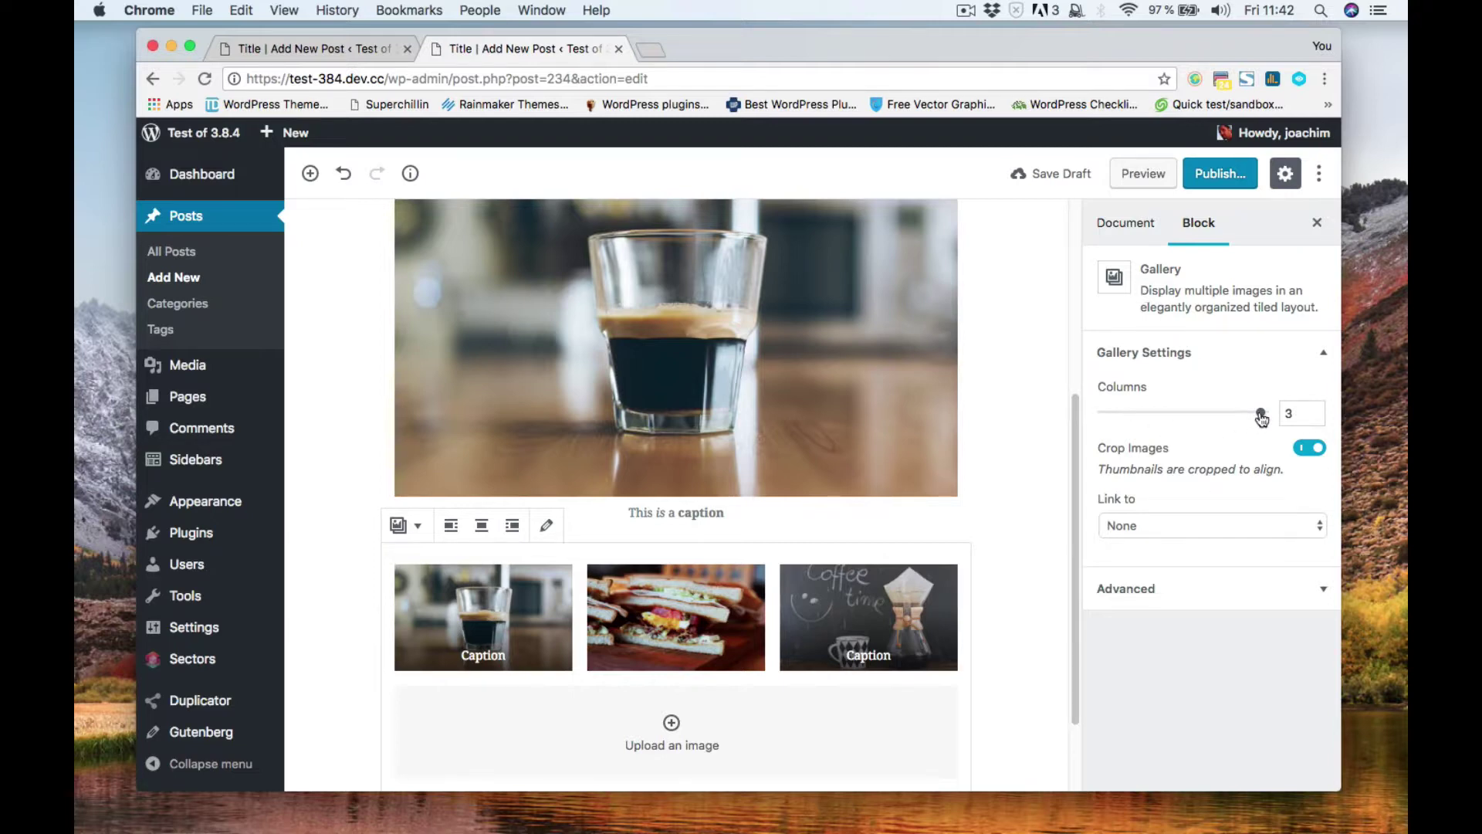
mouse_move(1262, 418)
mouse_down()
mouse_move(1138, 417)
mouse_move(1243, 418)
mouse_up()
click(1306, 451)
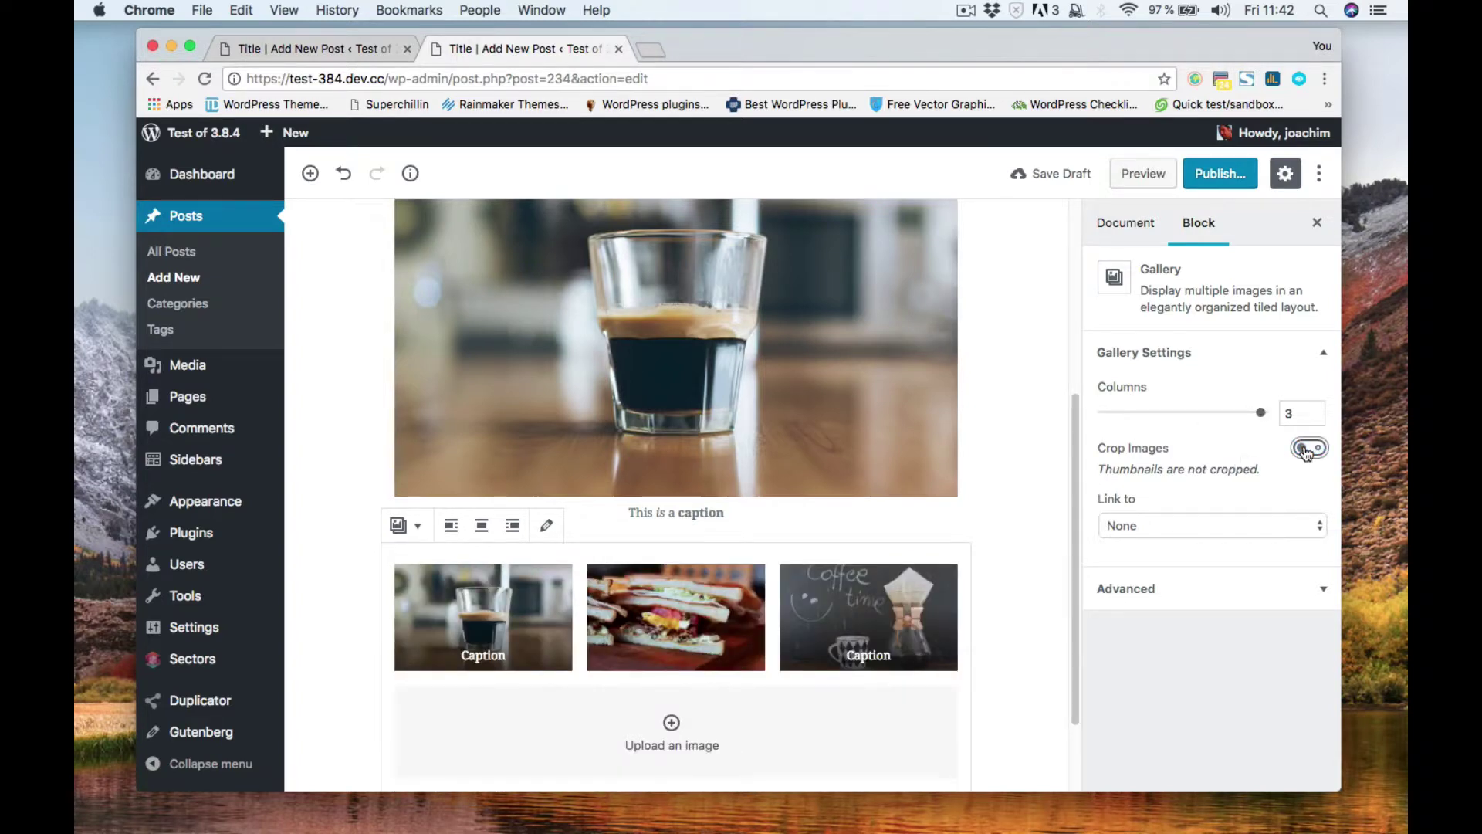
click(1306, 450)
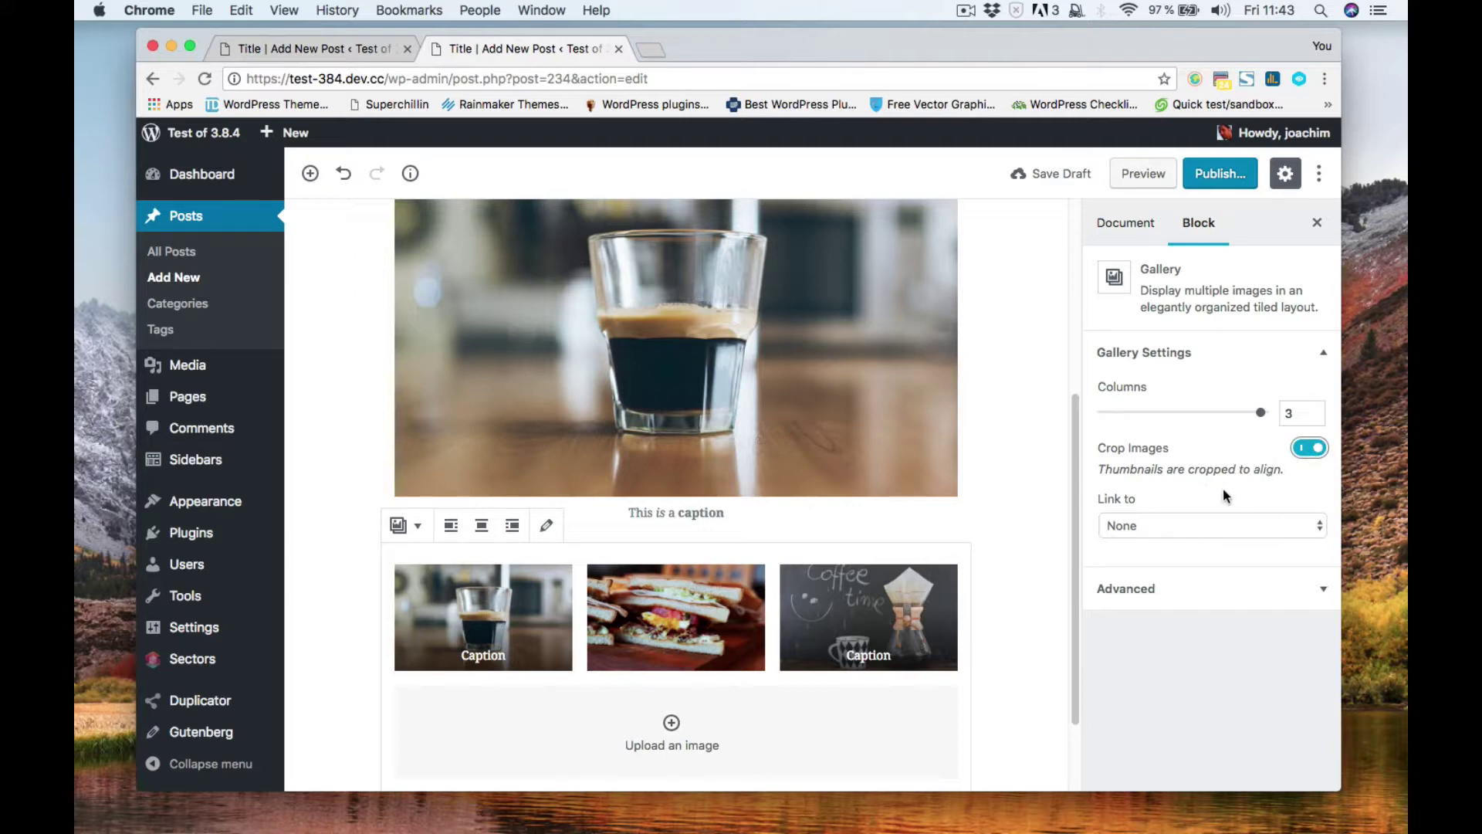
Set the gallery images to link to Media File.
click(1312, 527)
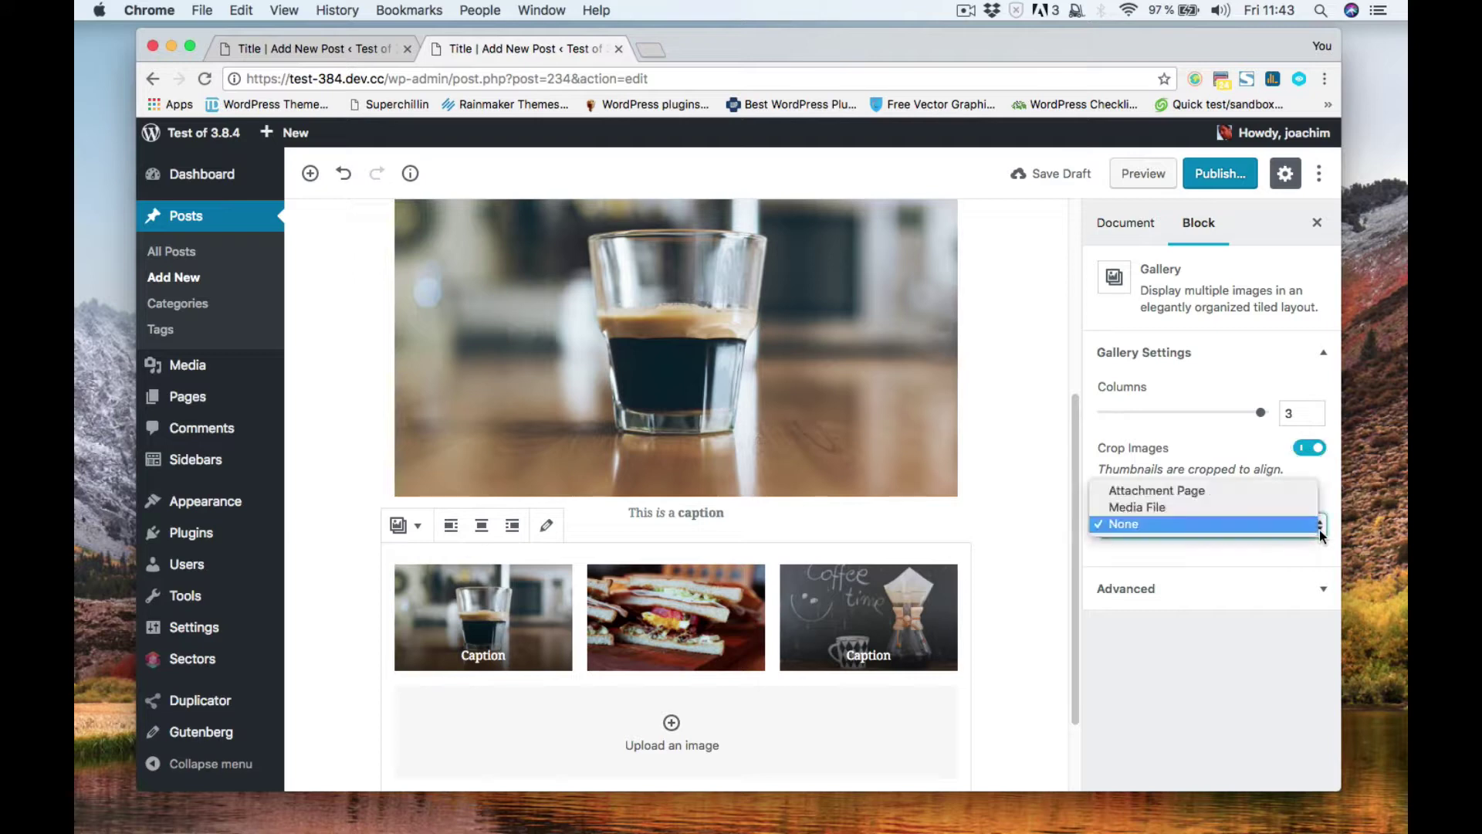
click(1305, 507)
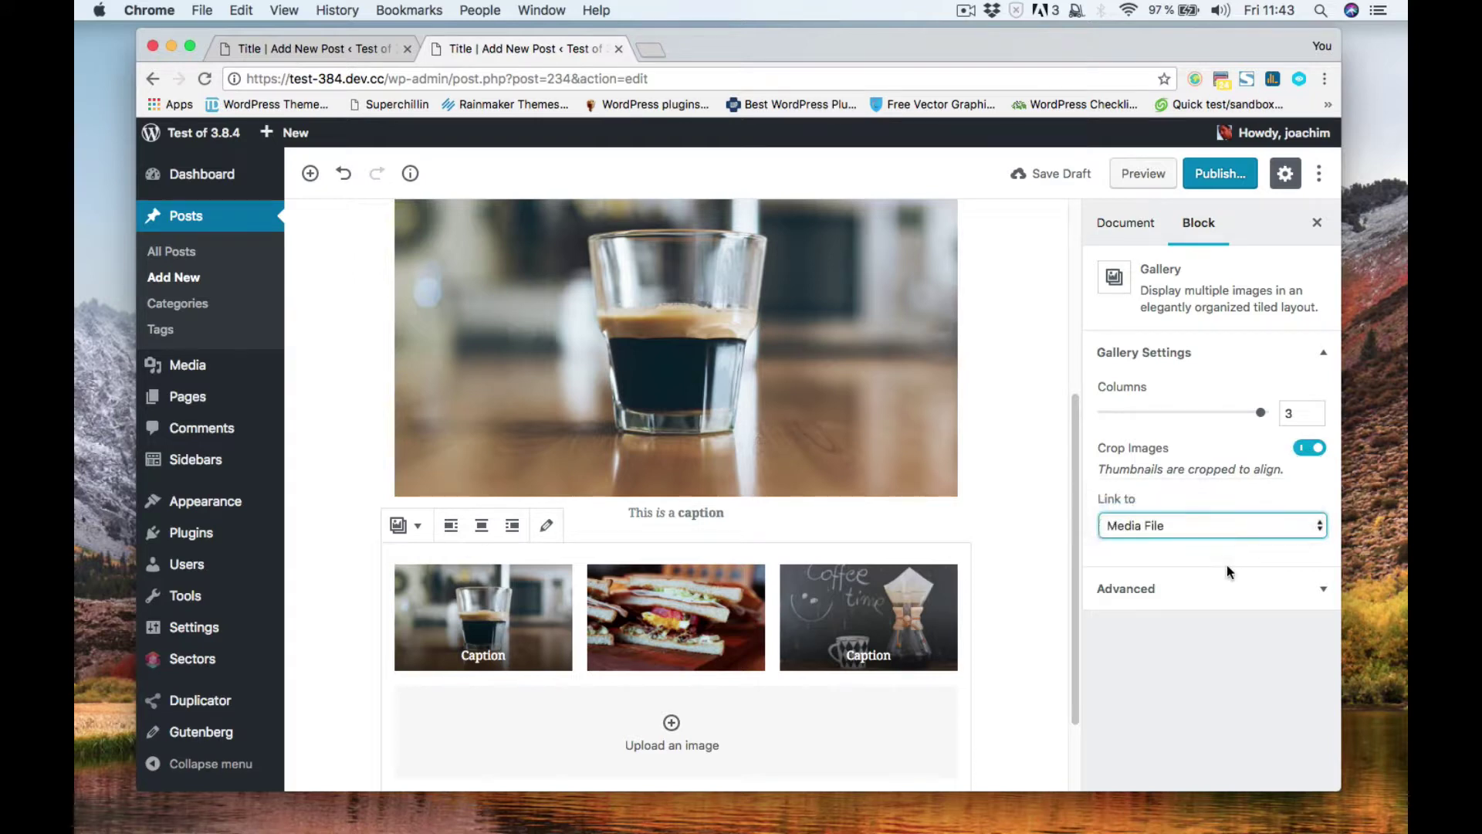
Select the gallery images one by one and check which link target options are offered for a selected image.
click(838, 602)
click(694, 608)
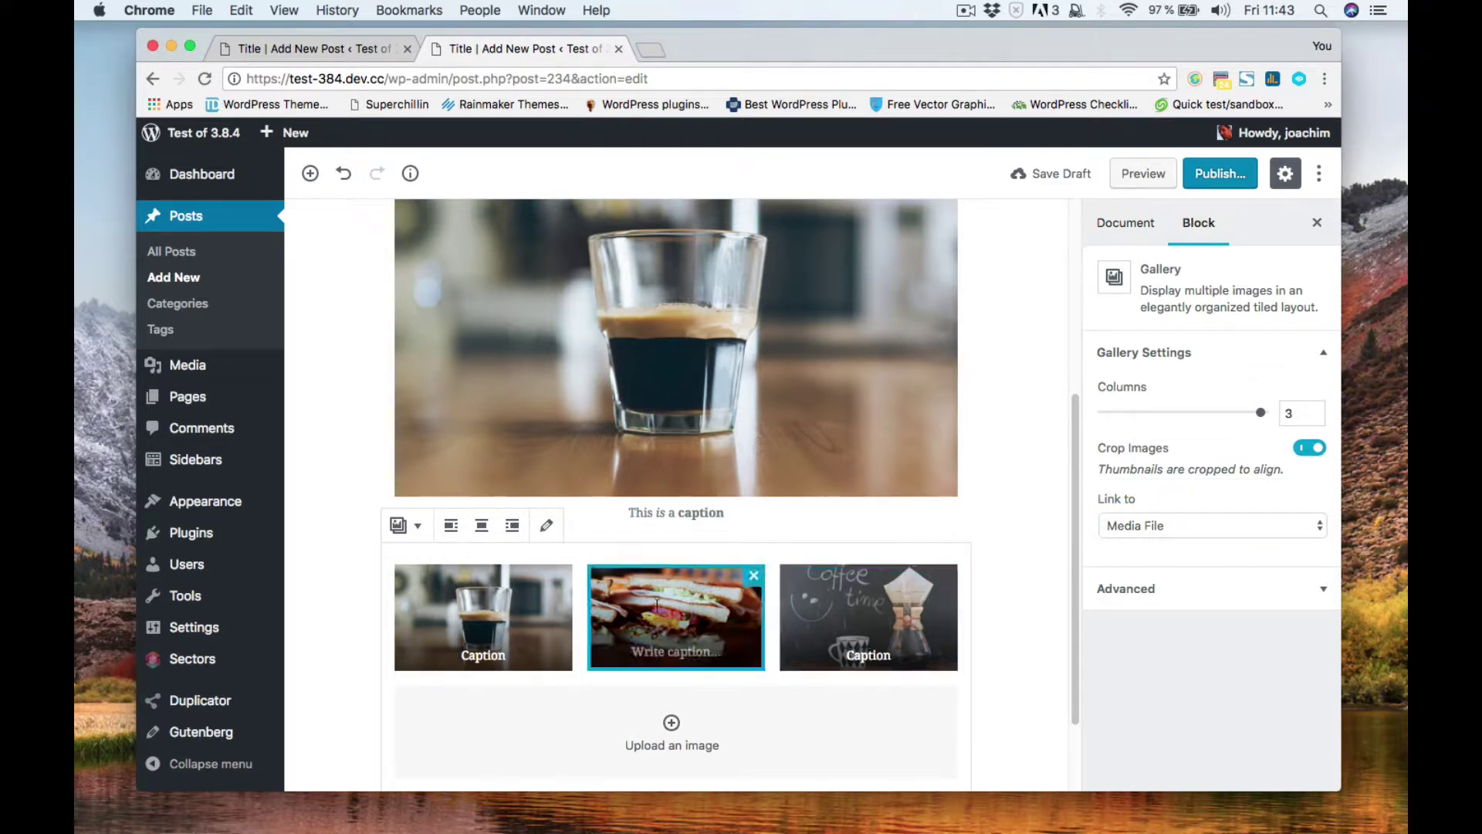
click(530, 606)
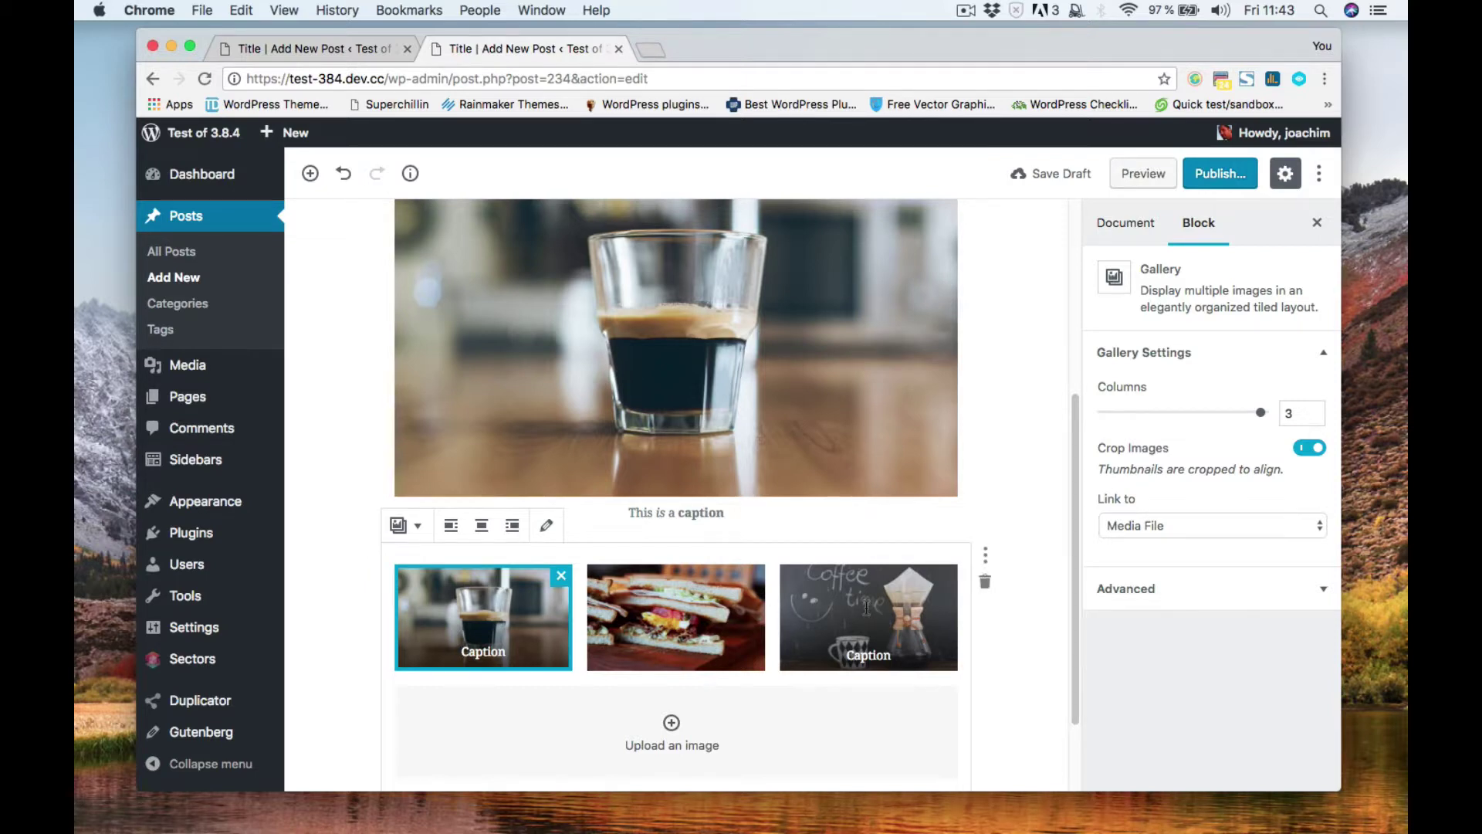
scroll(878, 610, down, 3)
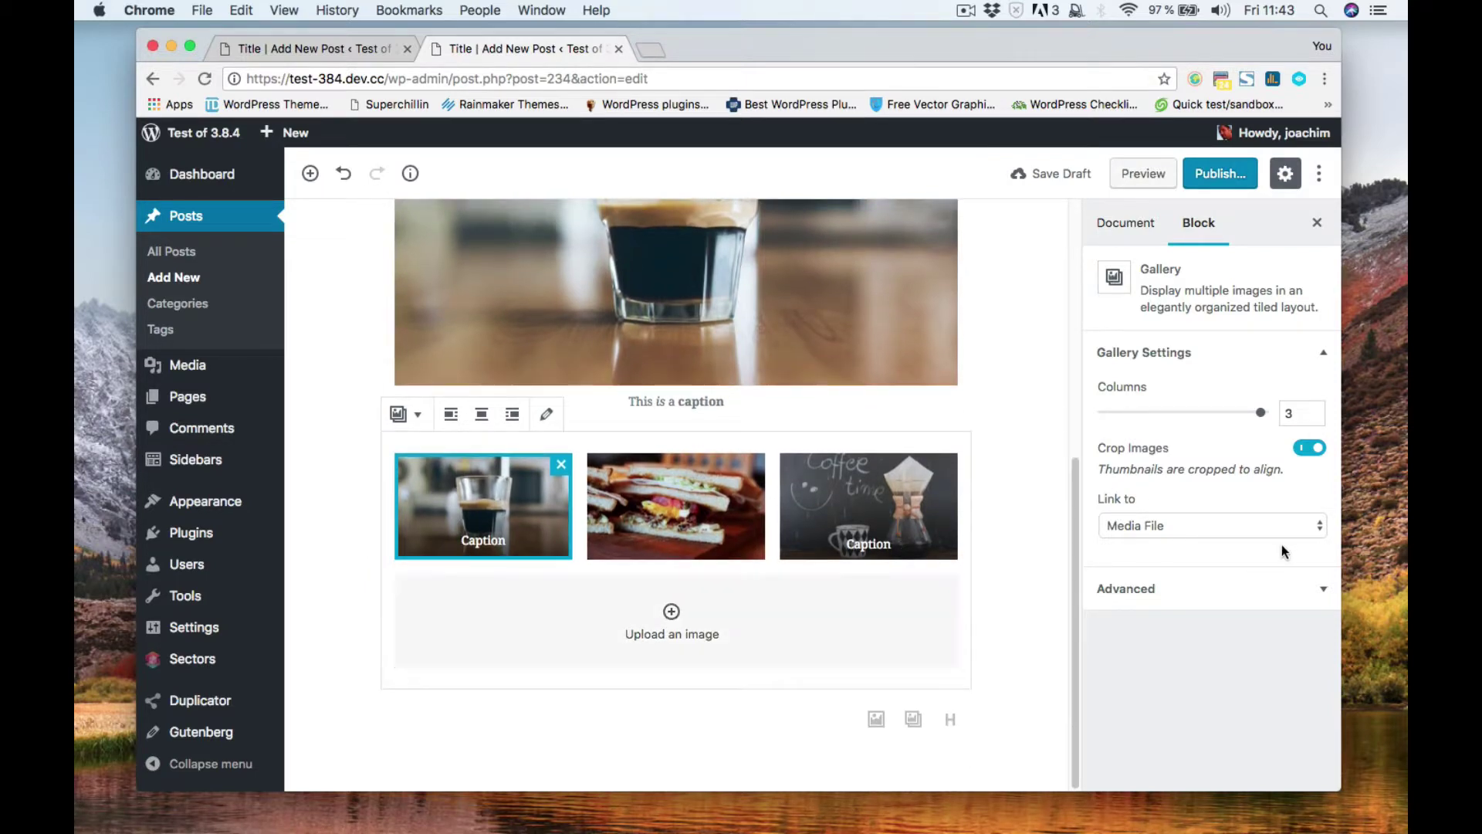
click(868, 503)
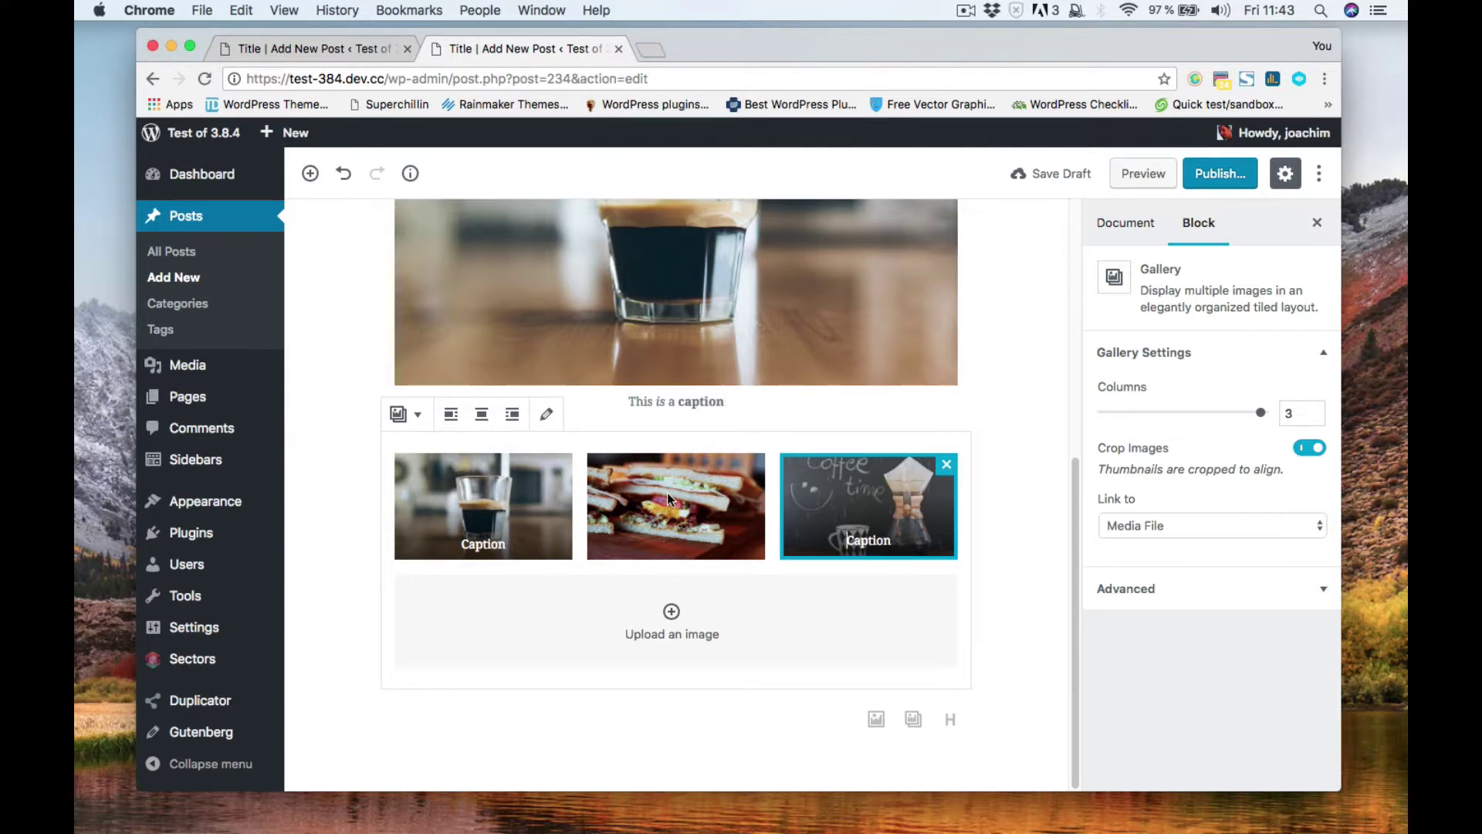
click(1320, 526)
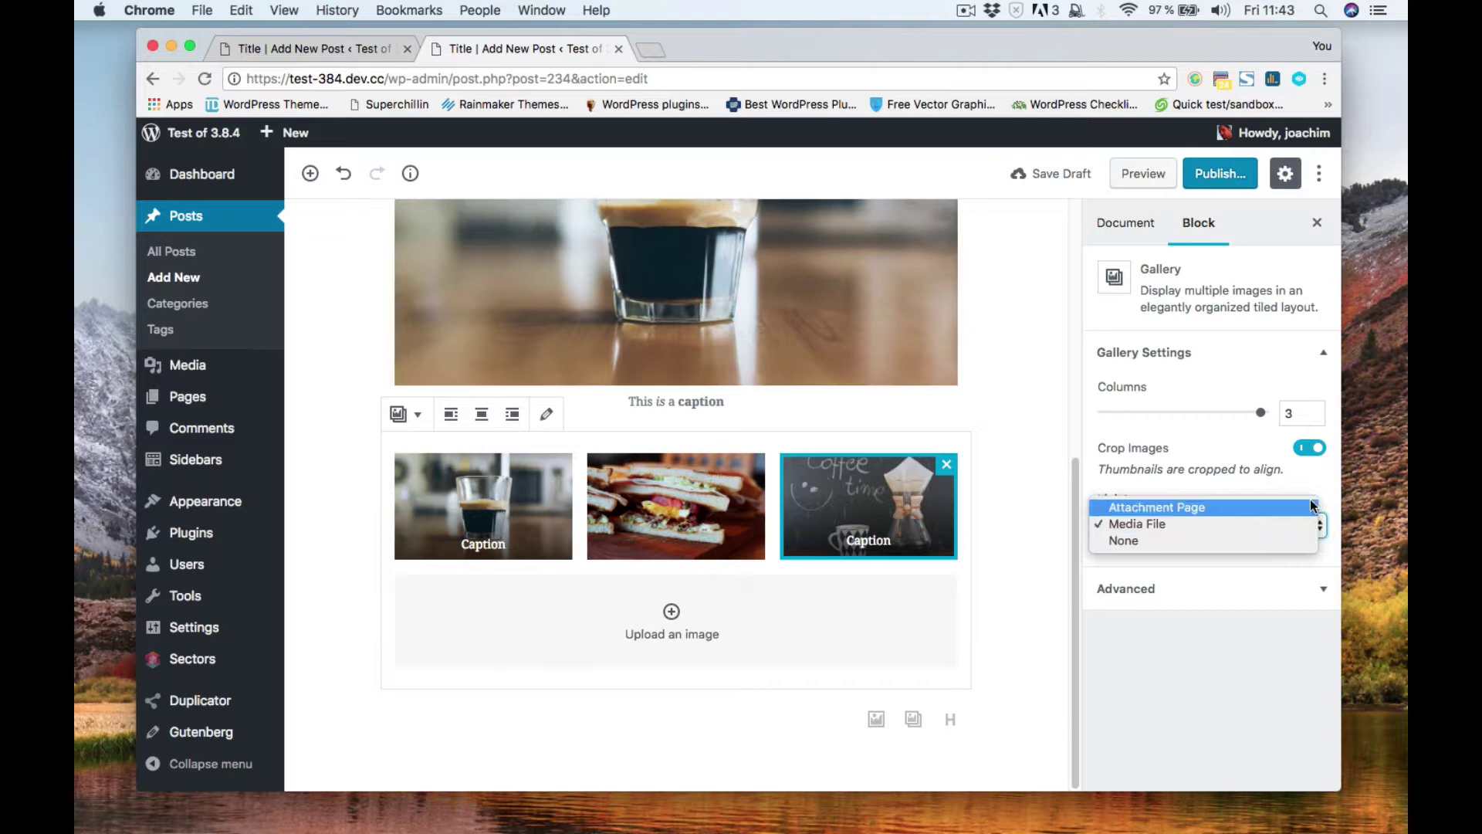
key(Escape)
click(849, 488)
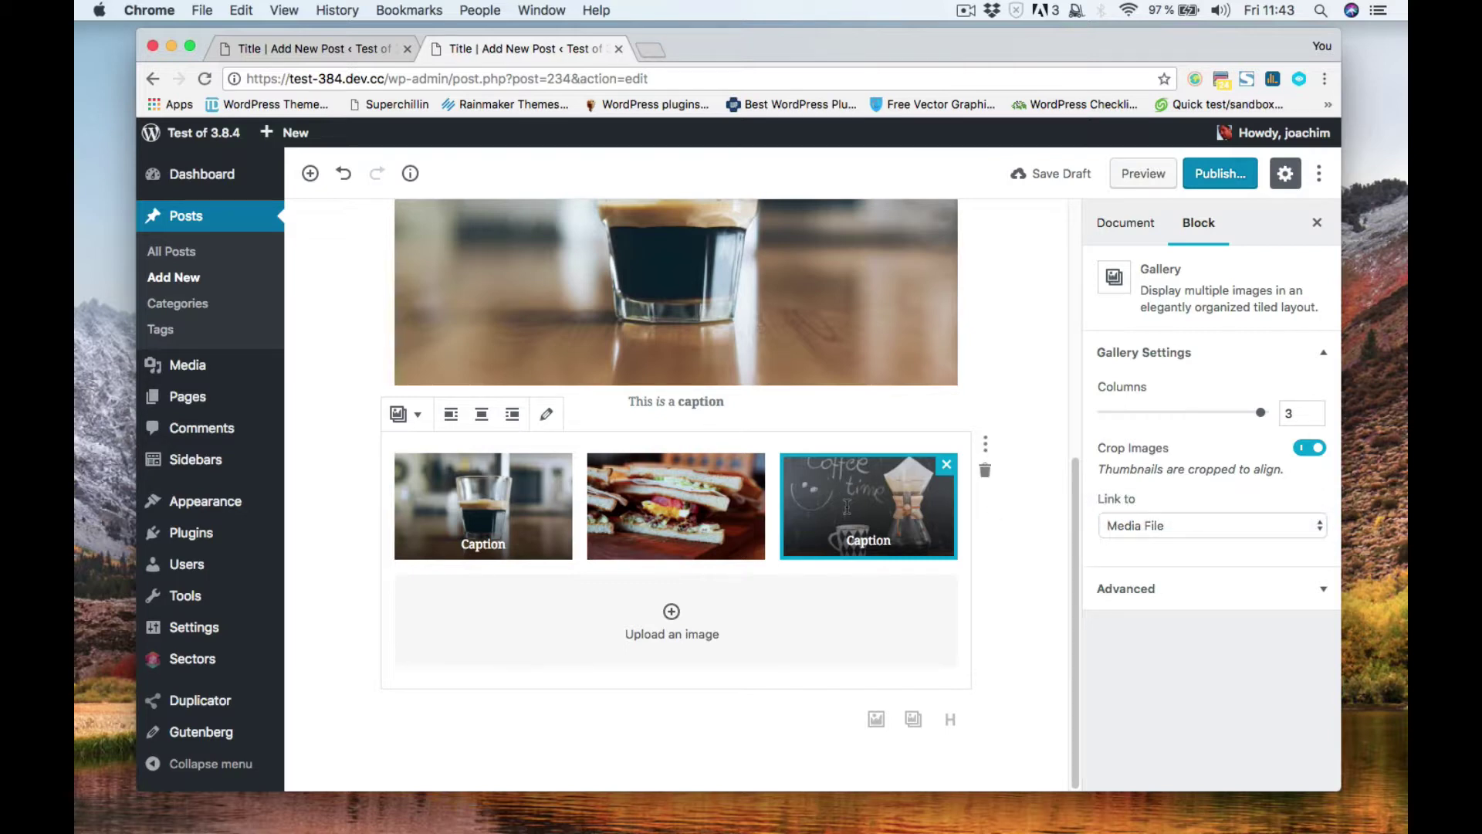
click(1318, 525)
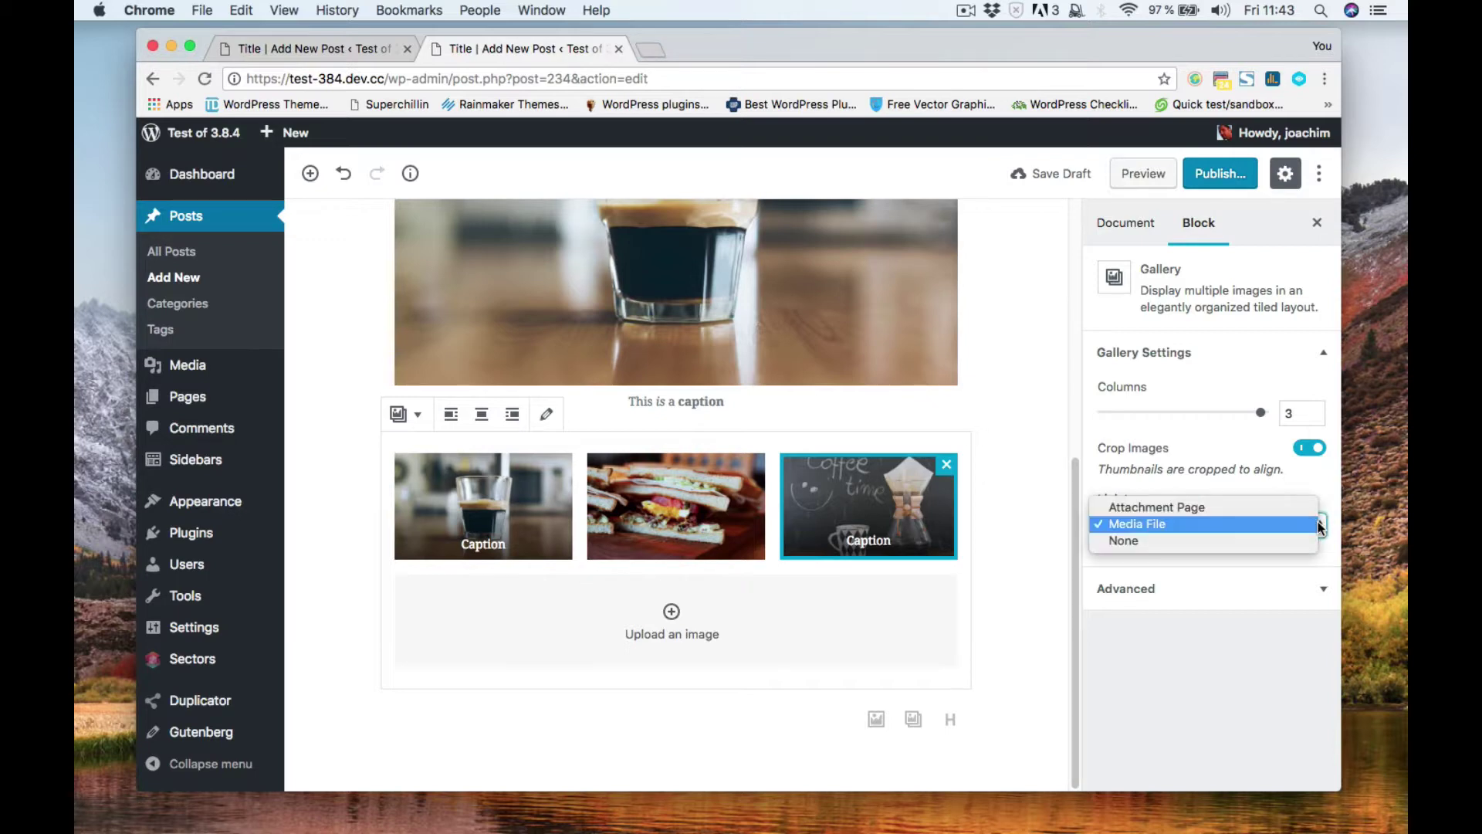
key(Escape)
Check the gallery block's advanced setting for an additional CSS class and look over the gallery.
click(1323, 591)
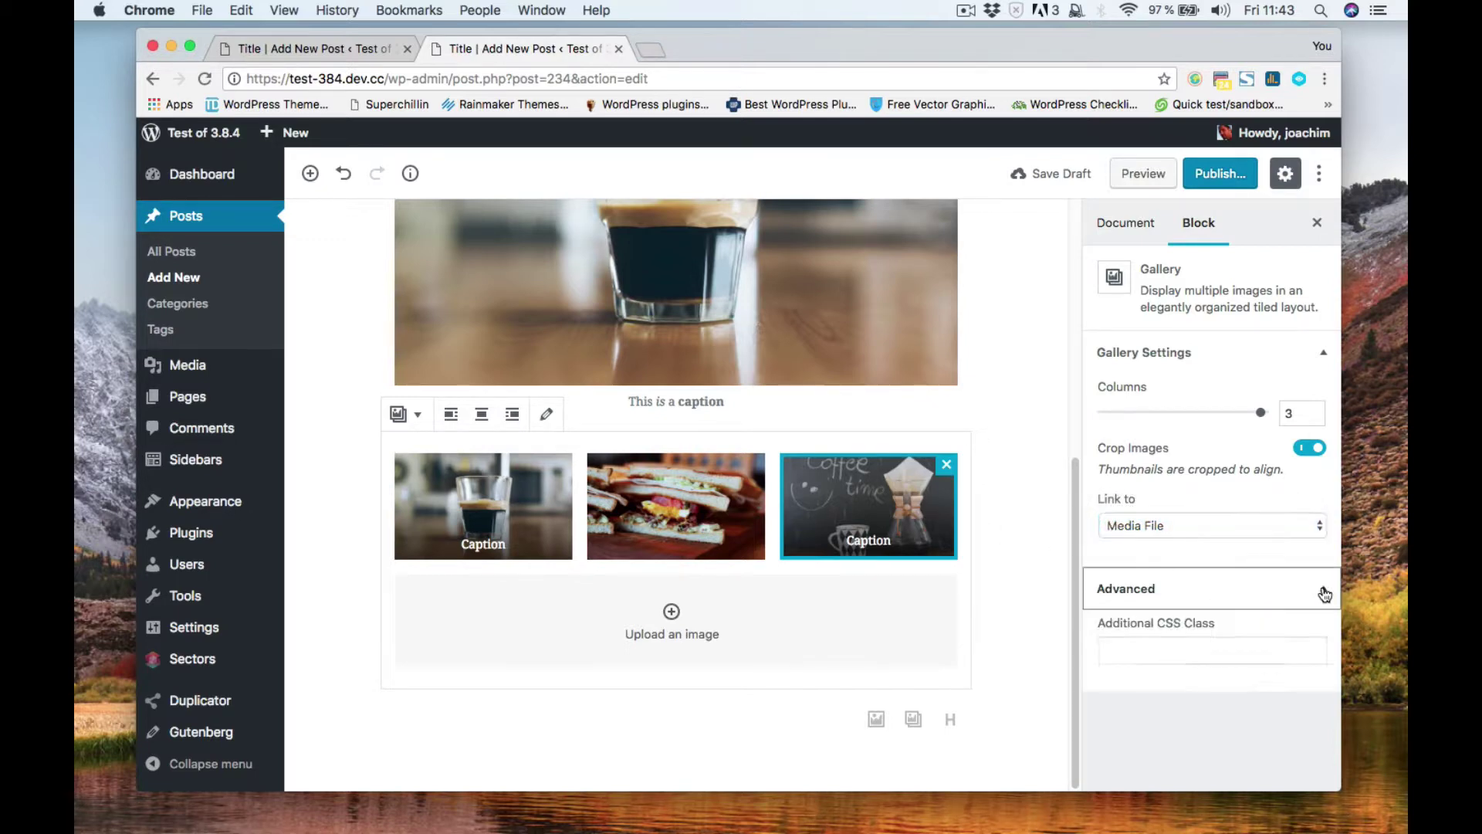
click(1325, 591)
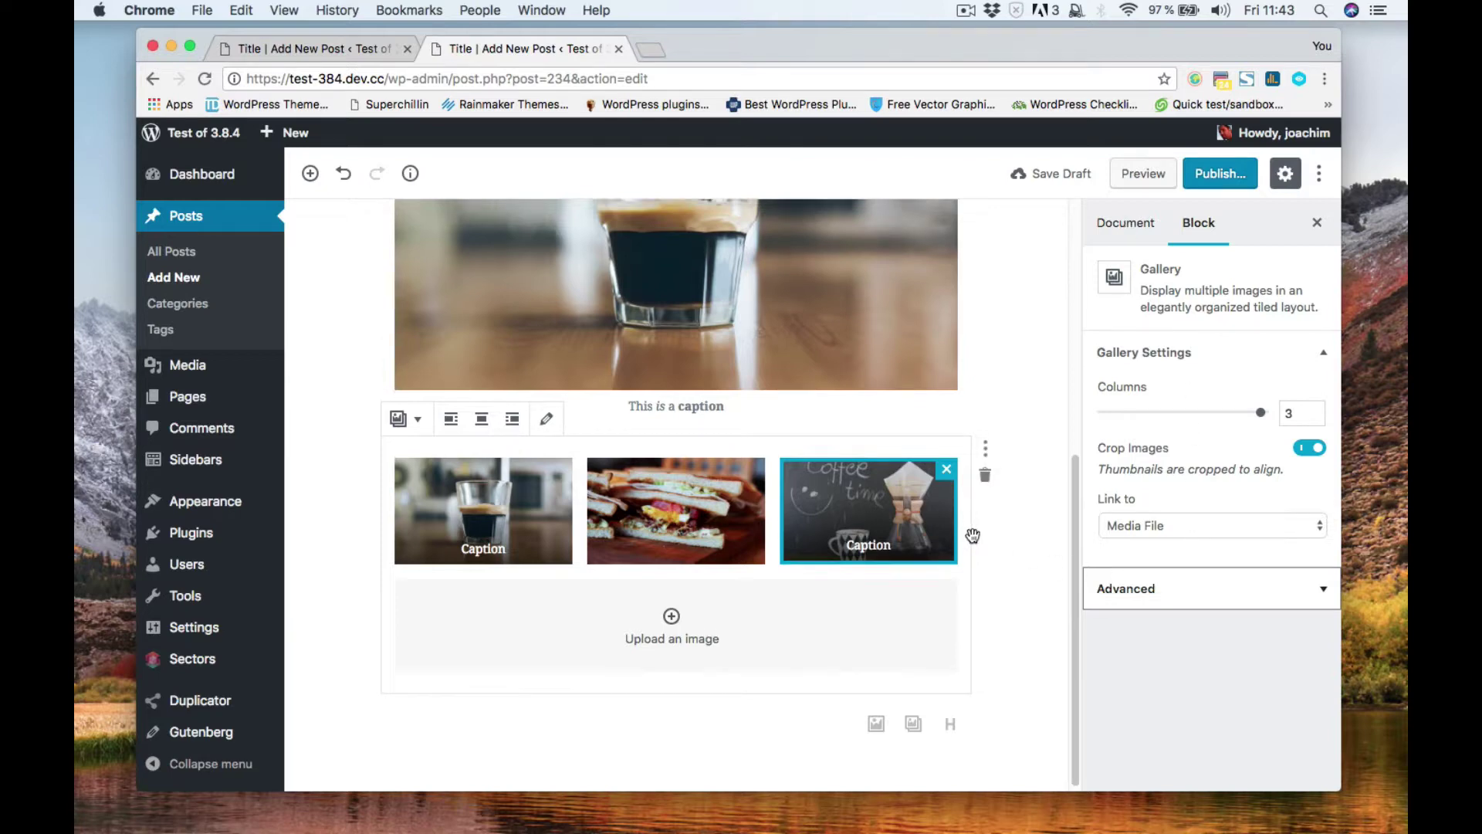
scroll(979, 532, up, 3)
scroll(979, 534, down, 3)
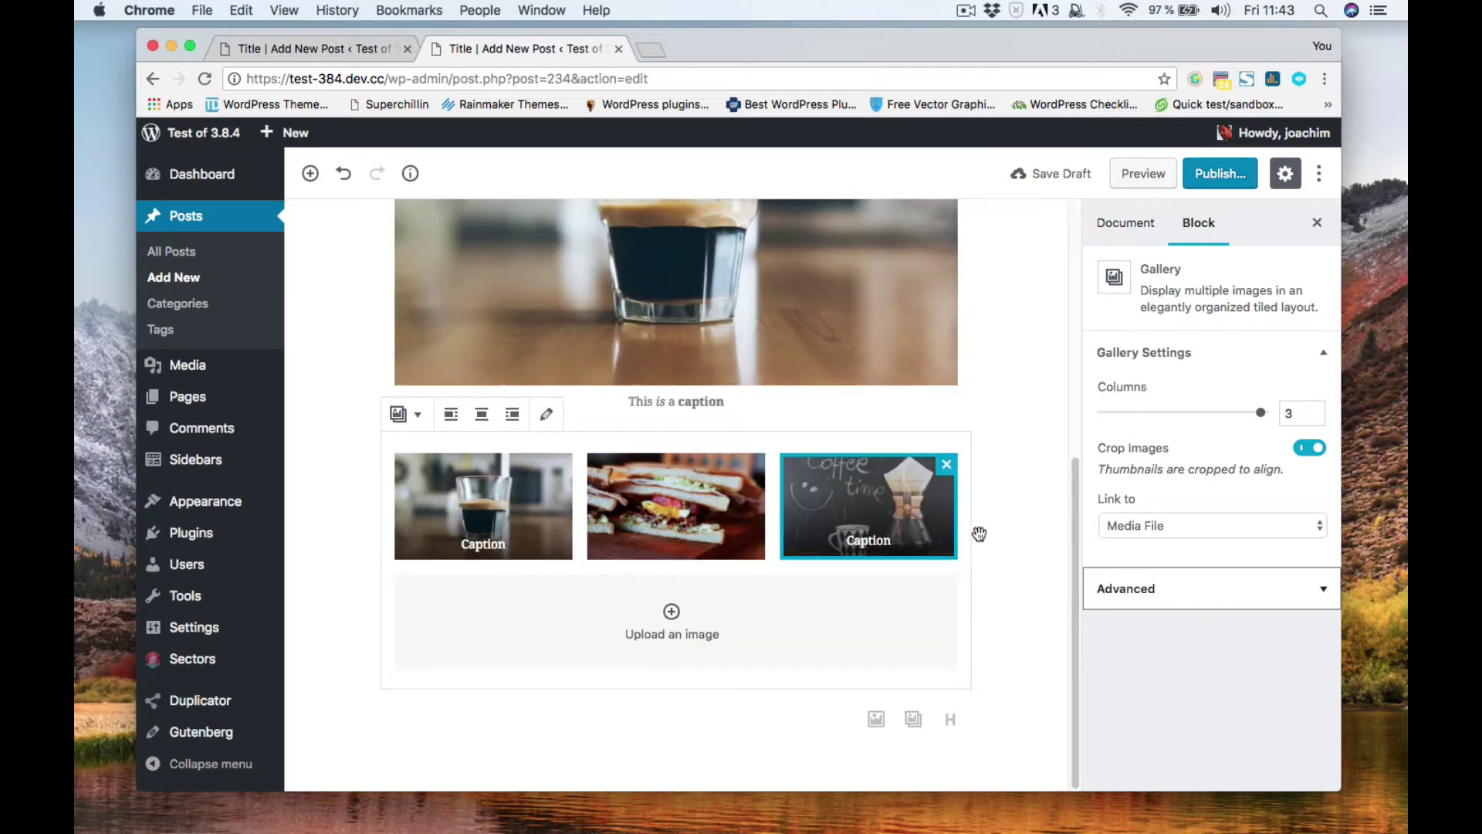
Insert a Separator block from the layout elements below the gallery.
click(734, 716)
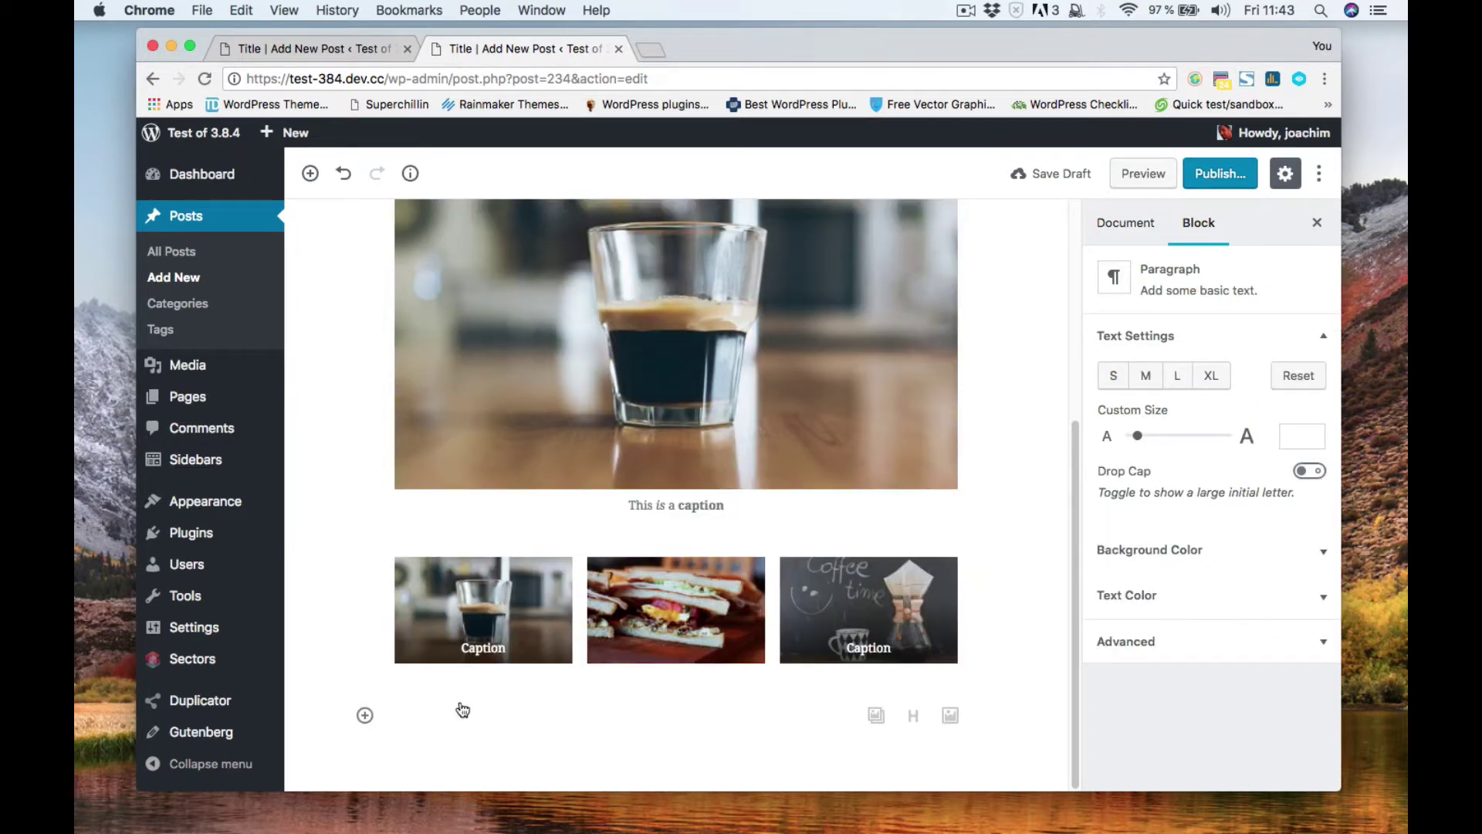
click(365, 716)
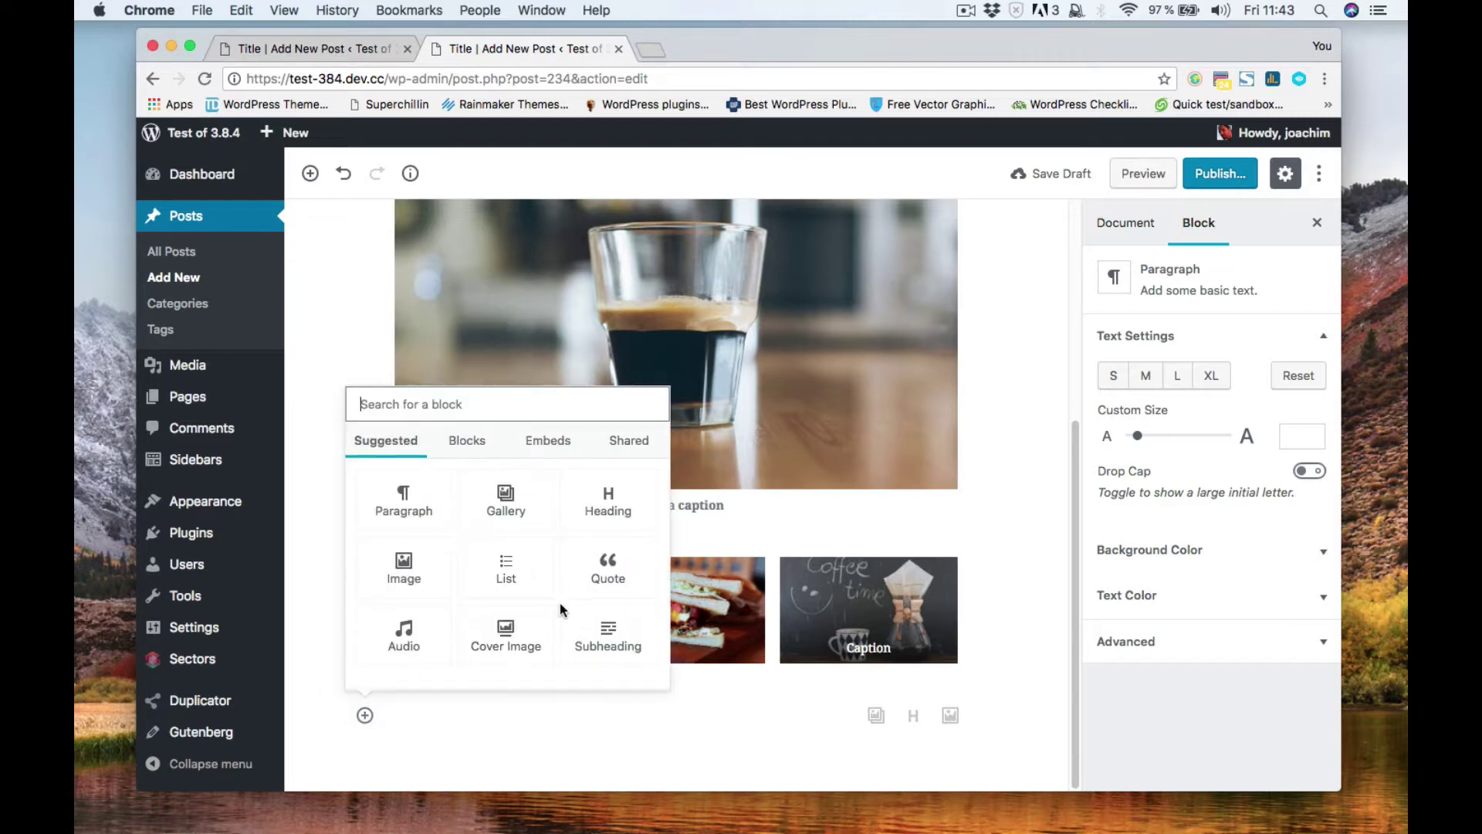
click(470, 443)
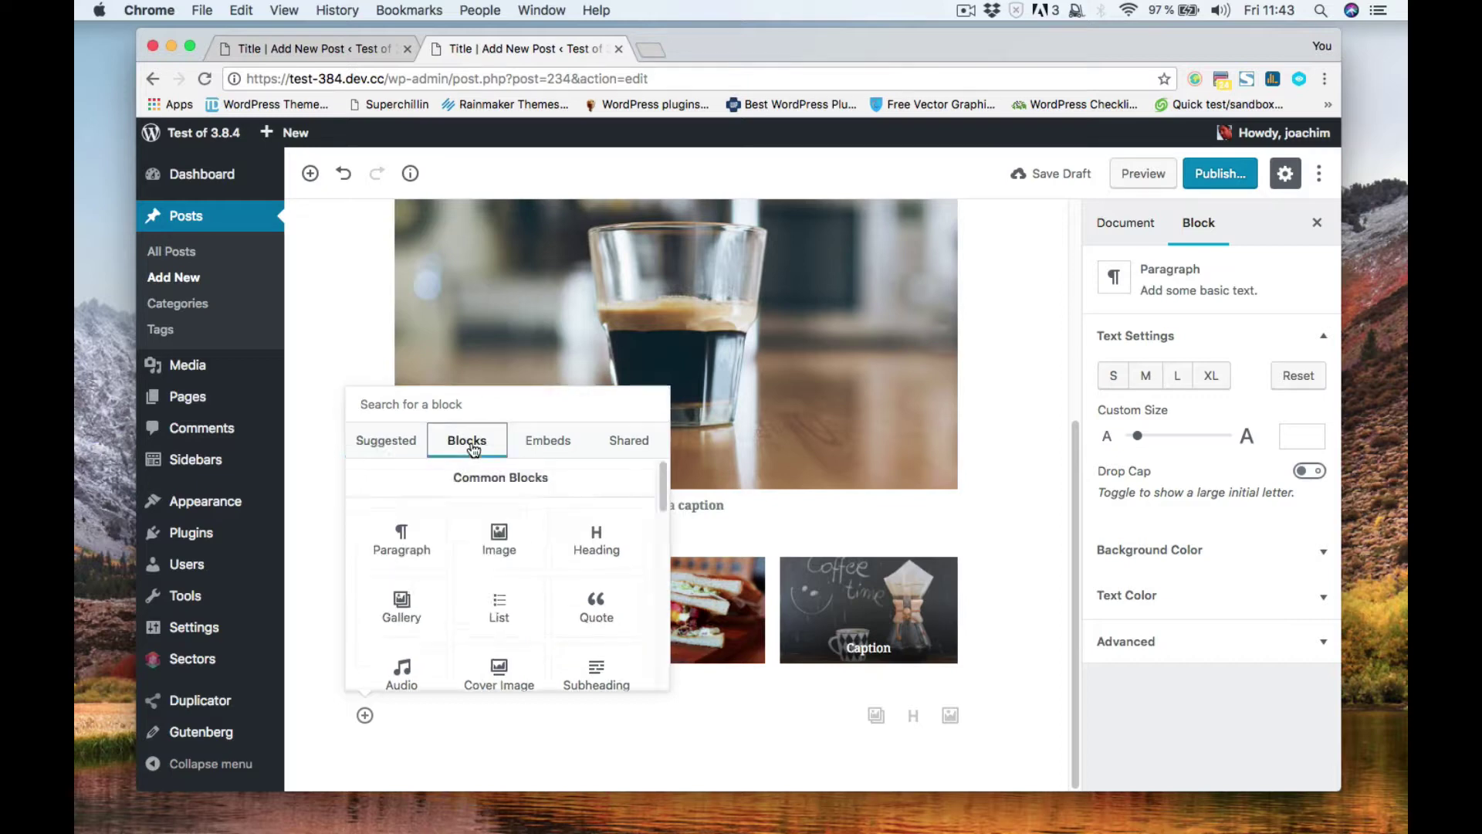
scroll(552, 532, down, 2)
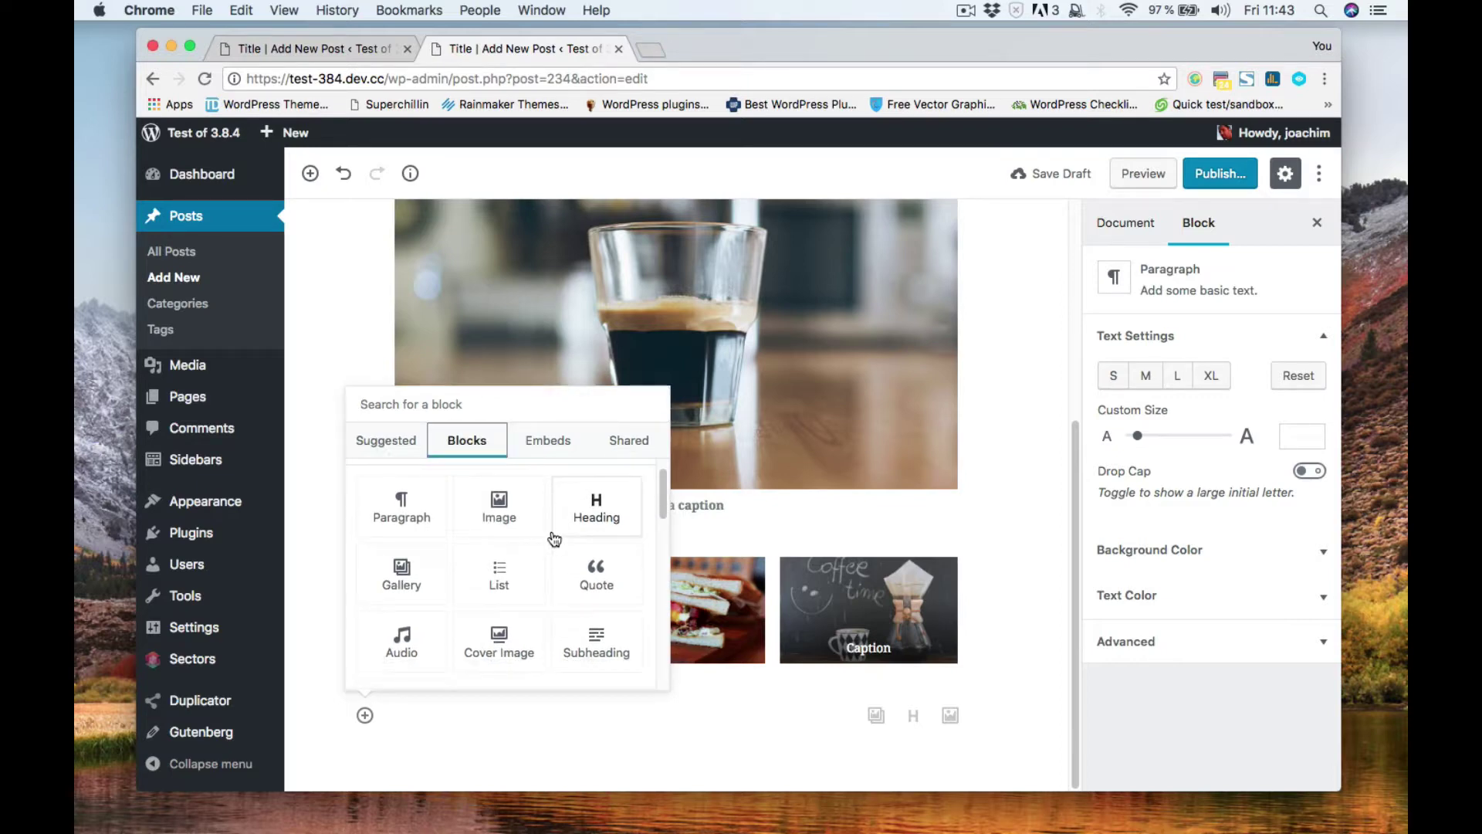
scroll(551, 538, down, 4)
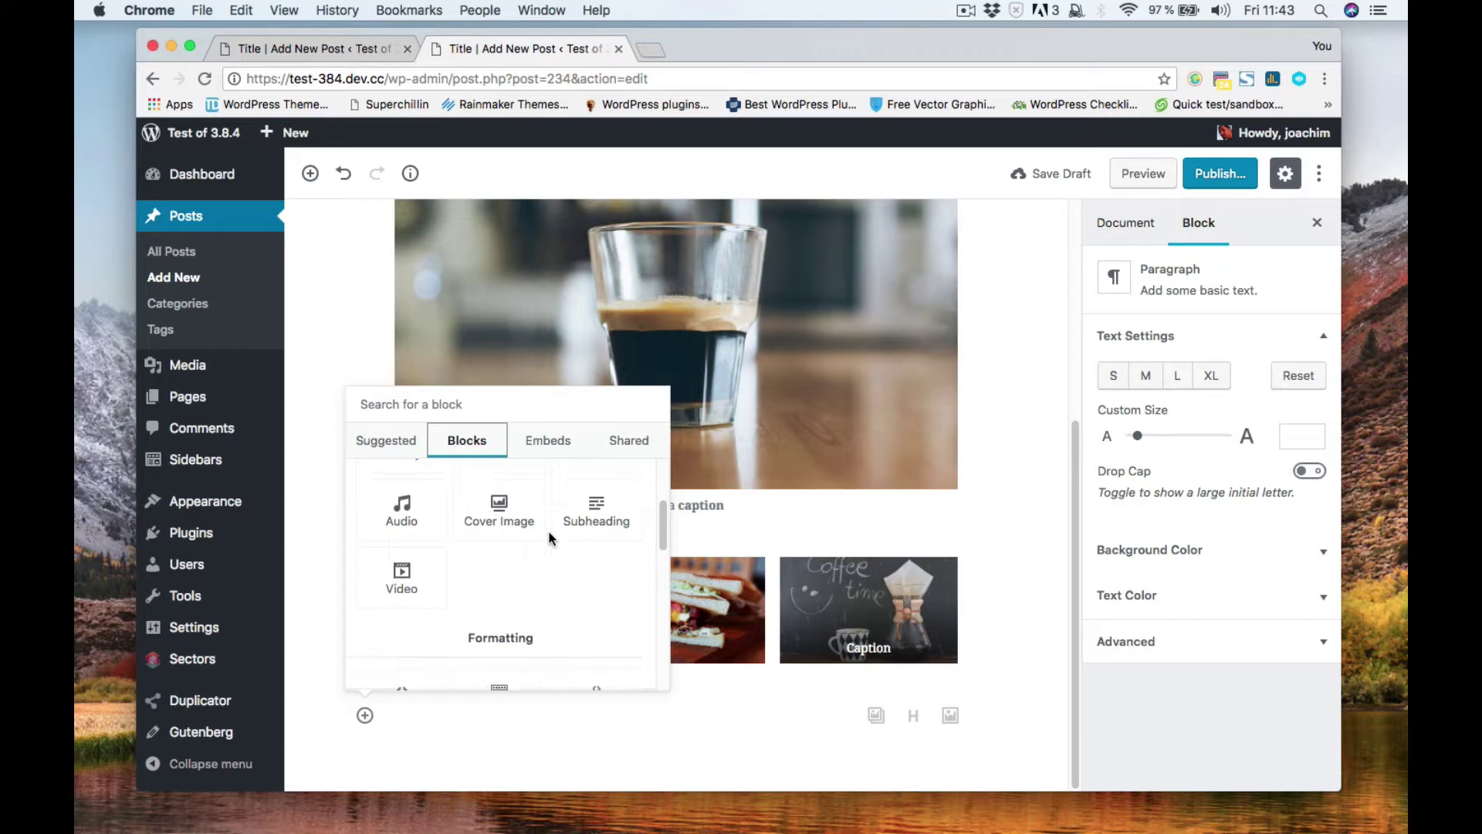
scroll(549, 538, down, 3)
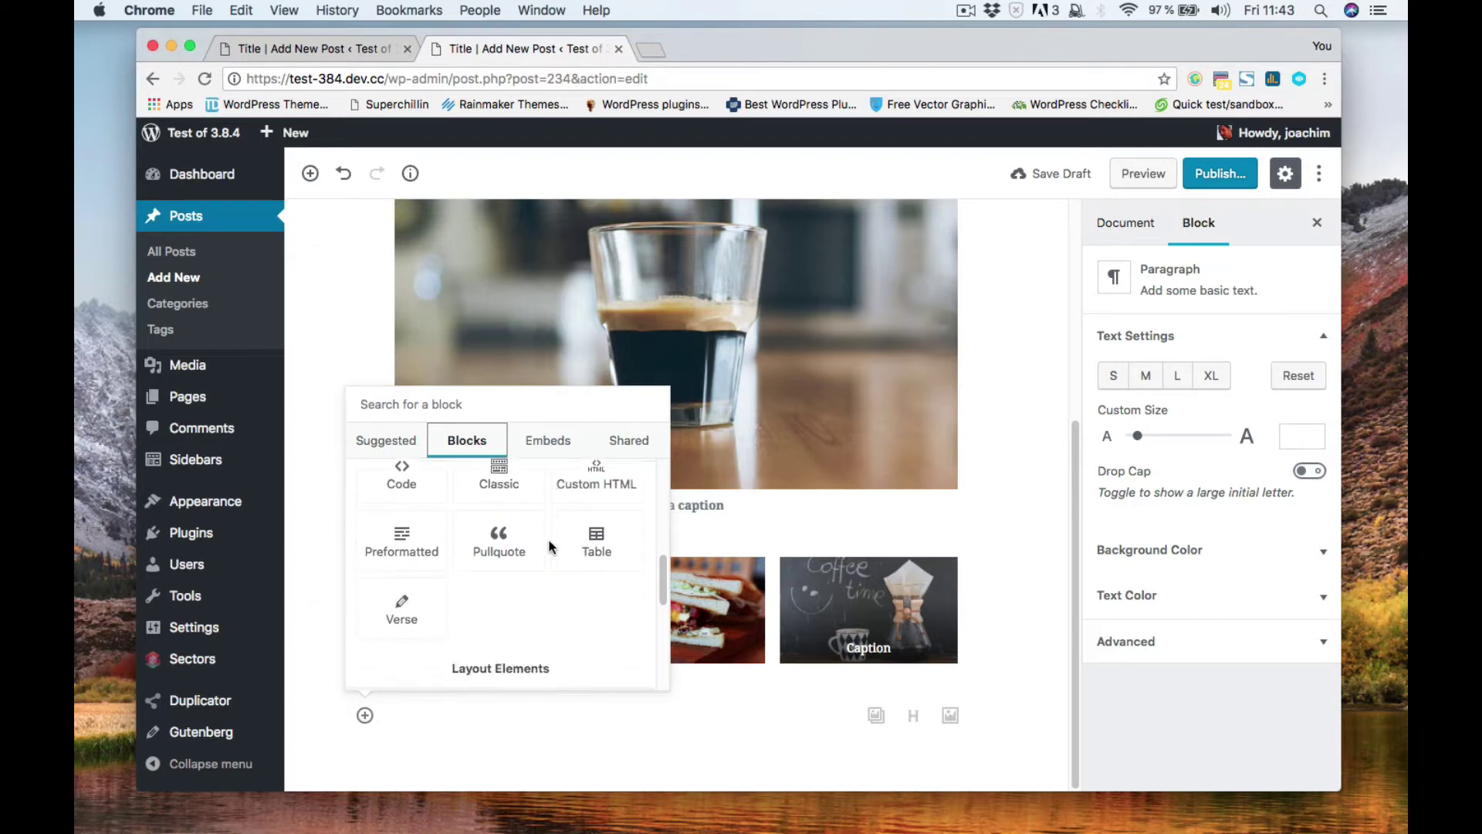
scroll(549, 545, down, 5)
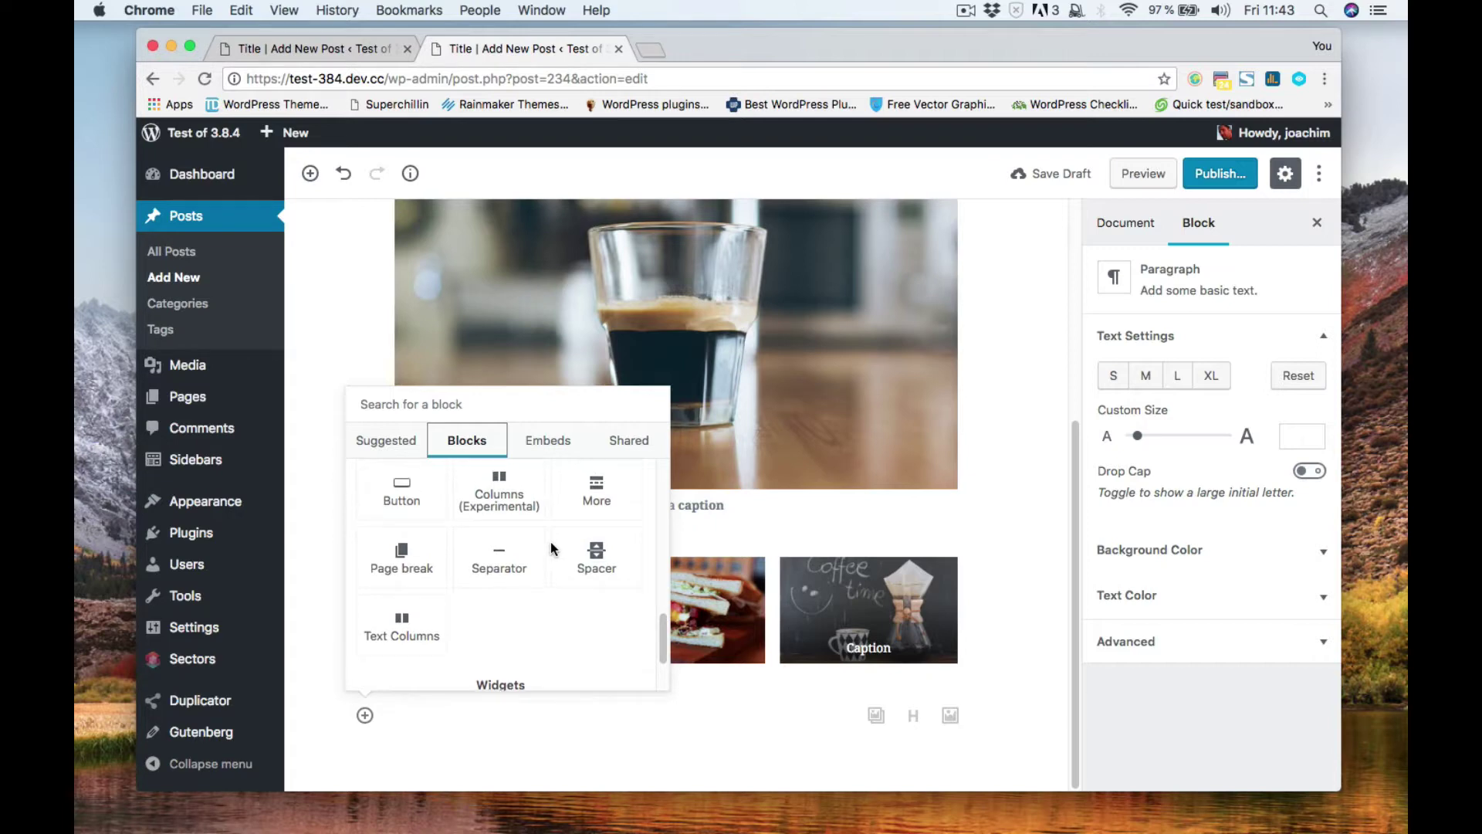
scroll(550, 543, down, 1)
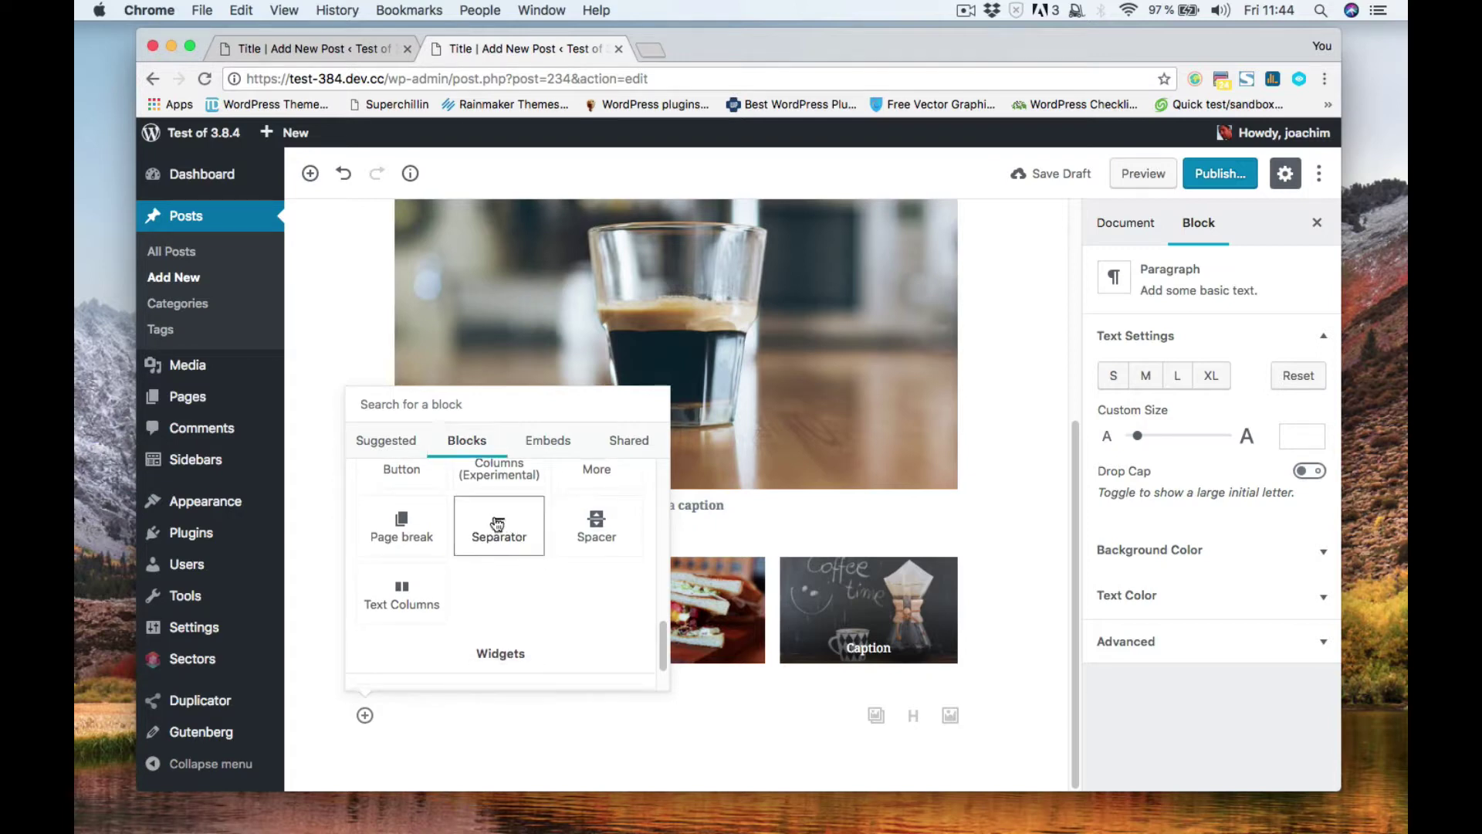
click(520, 536)
scroll(793, 612, down, 2)
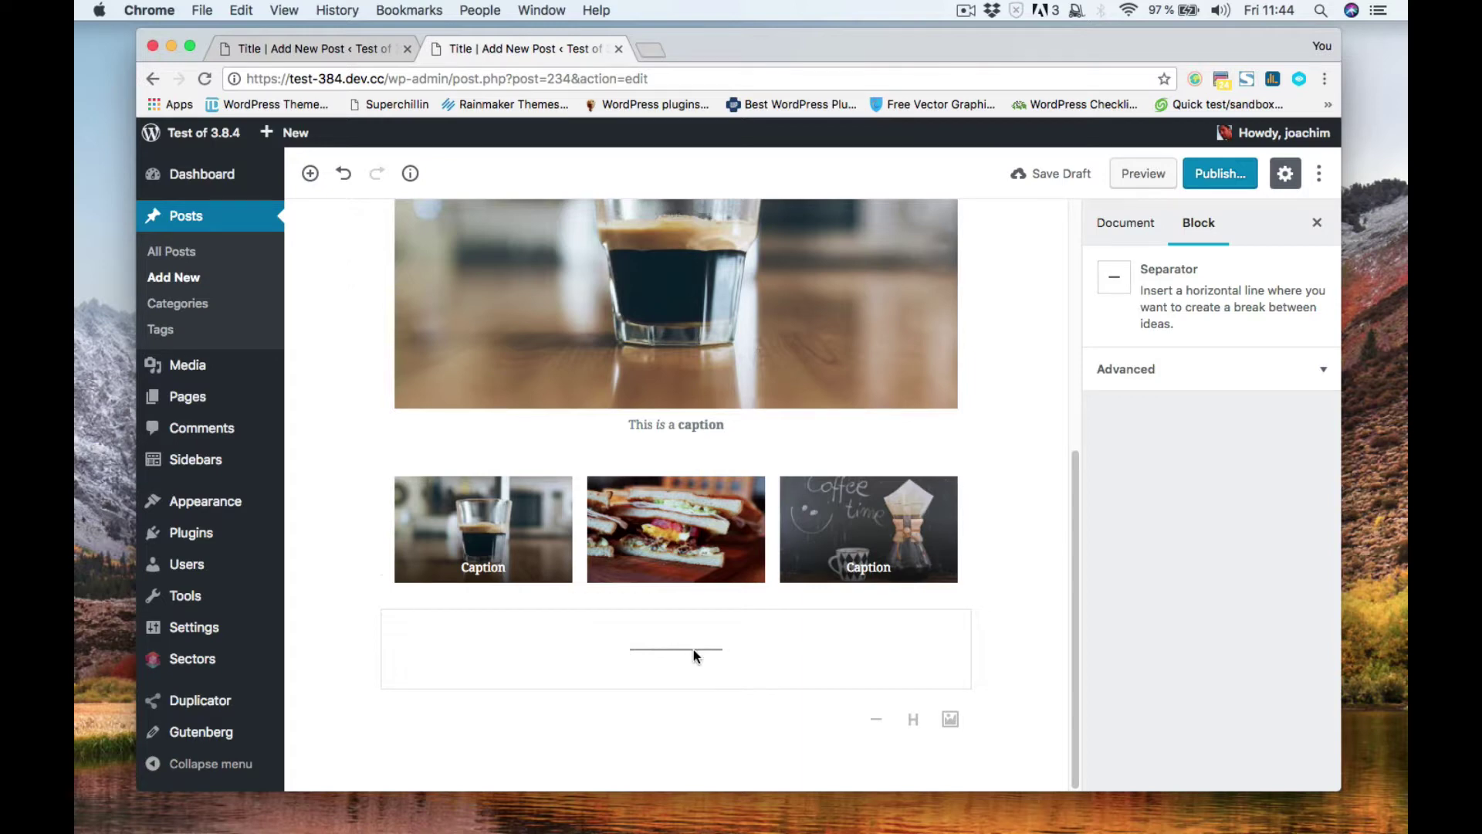
Check the separator block's advanced settings and compare the block settings with the document settings.
click(1323, 370)
click(1323, 369)
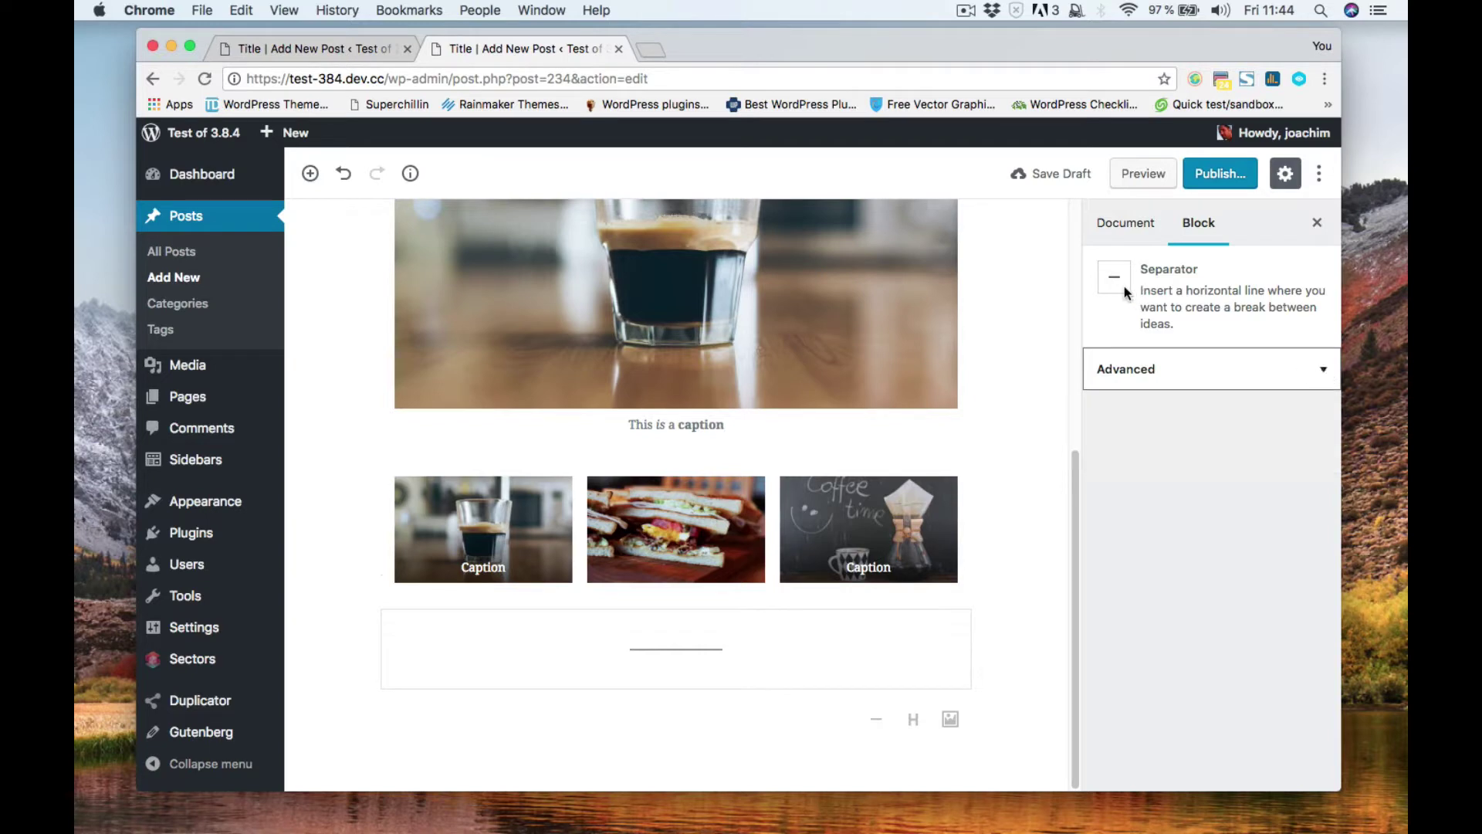
click(706, 655)
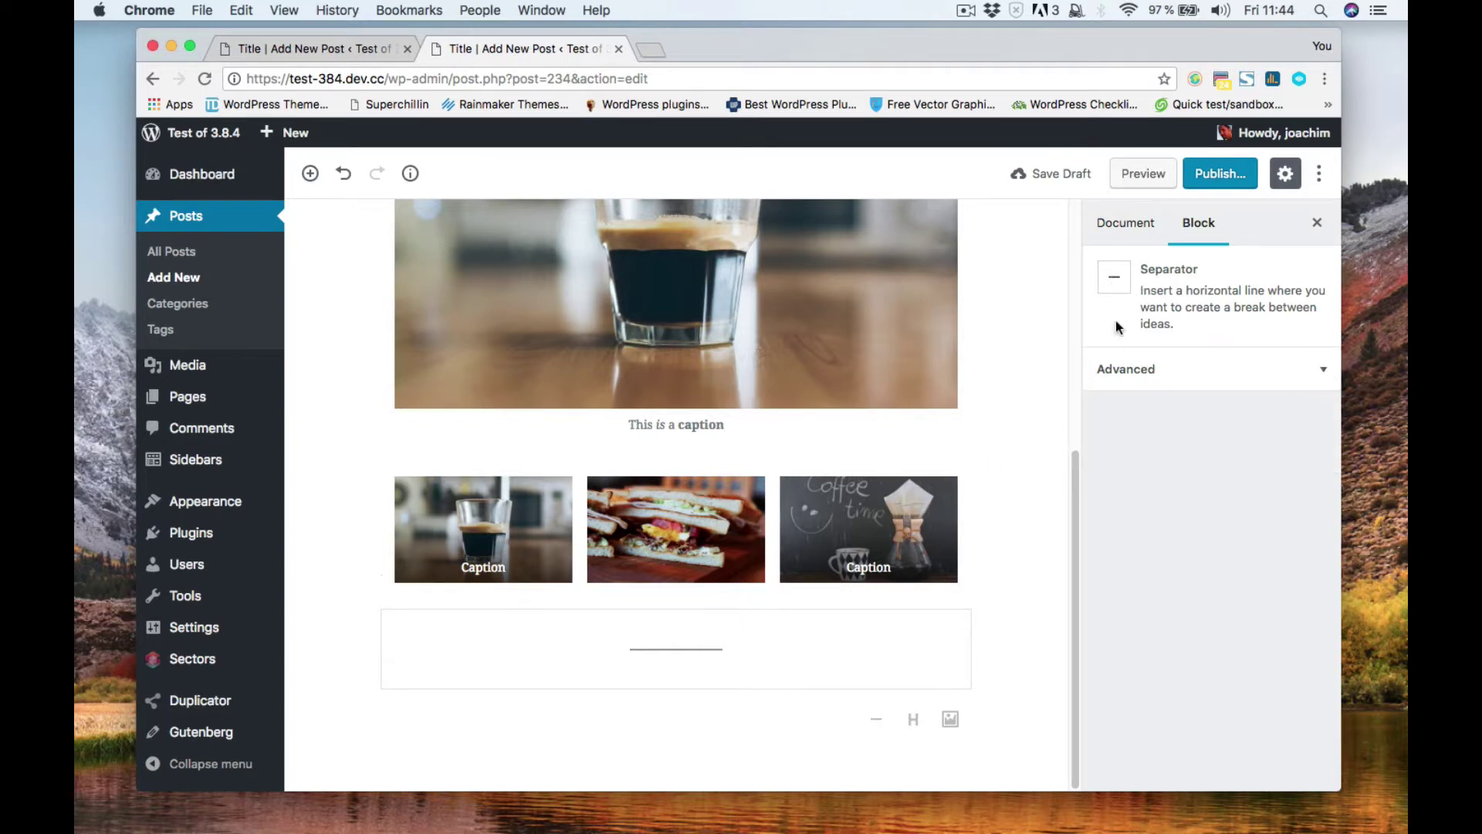
click(1131, 224)
click(1204, 226)
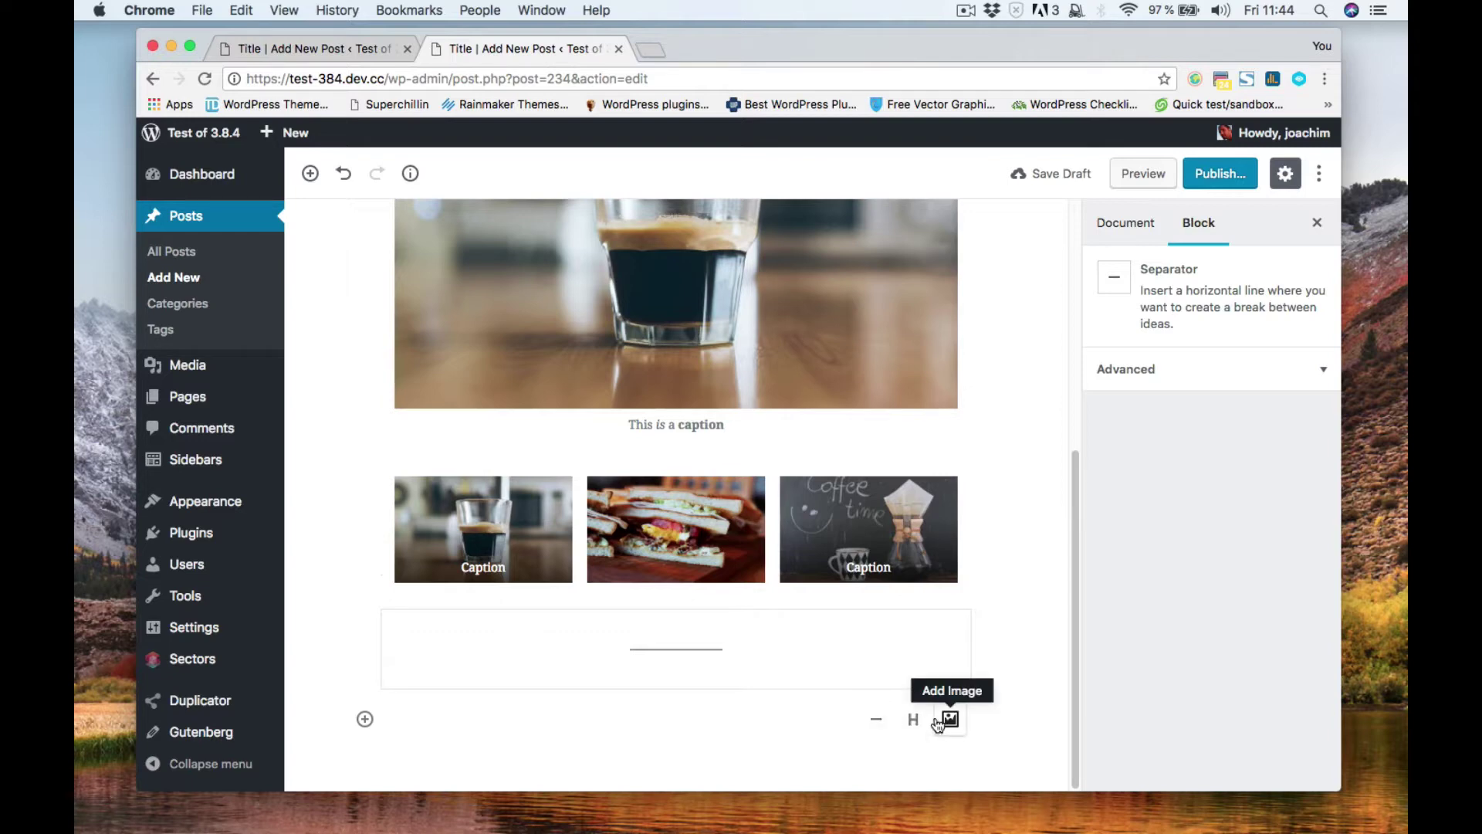
Review the document's Status & Visibility settings, including the post visibility options.
scroll(1014, 642, up, 3)
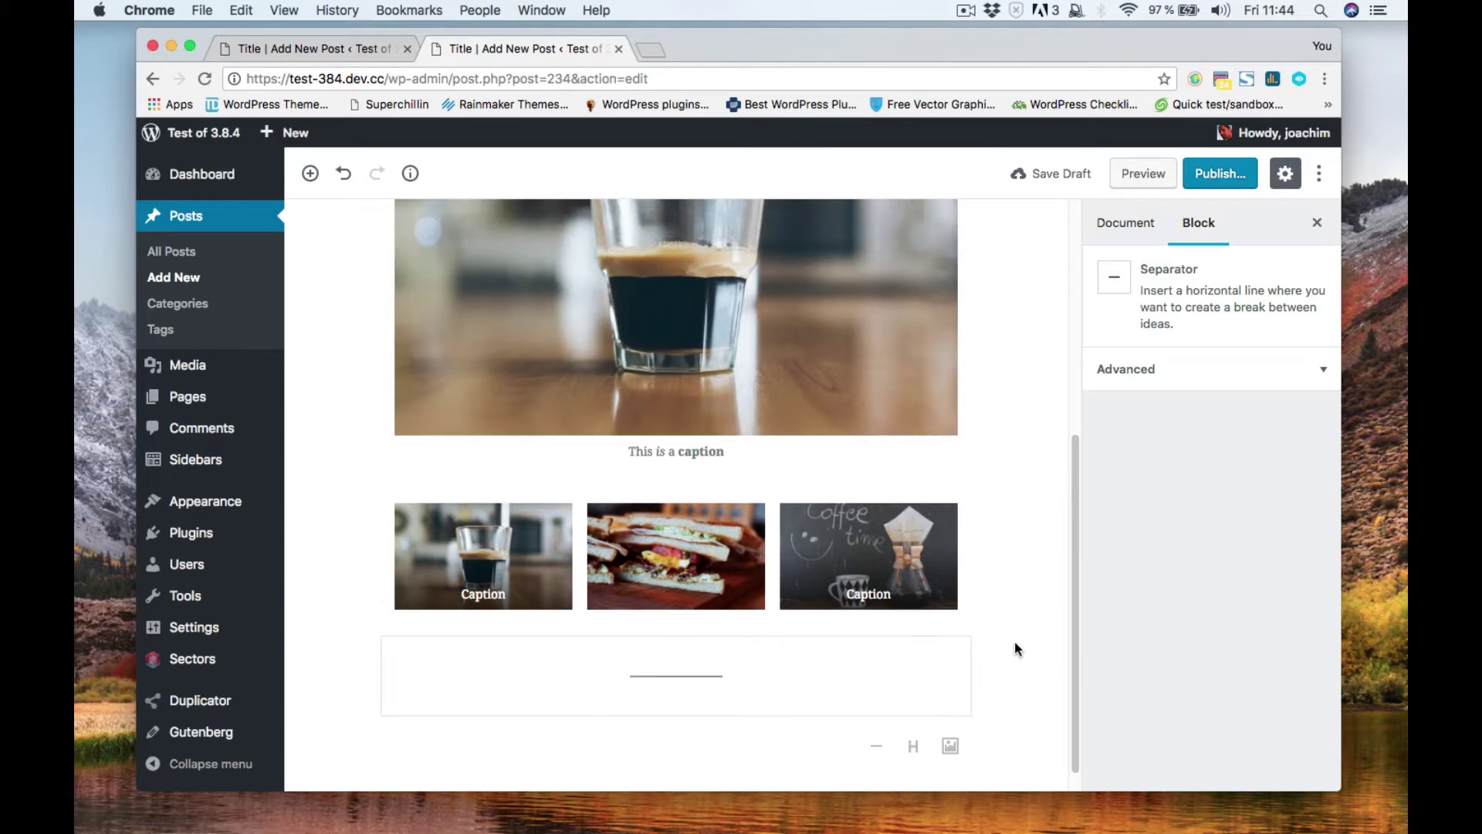
scroll(1013, 646, up, 3)
click(961, 382)
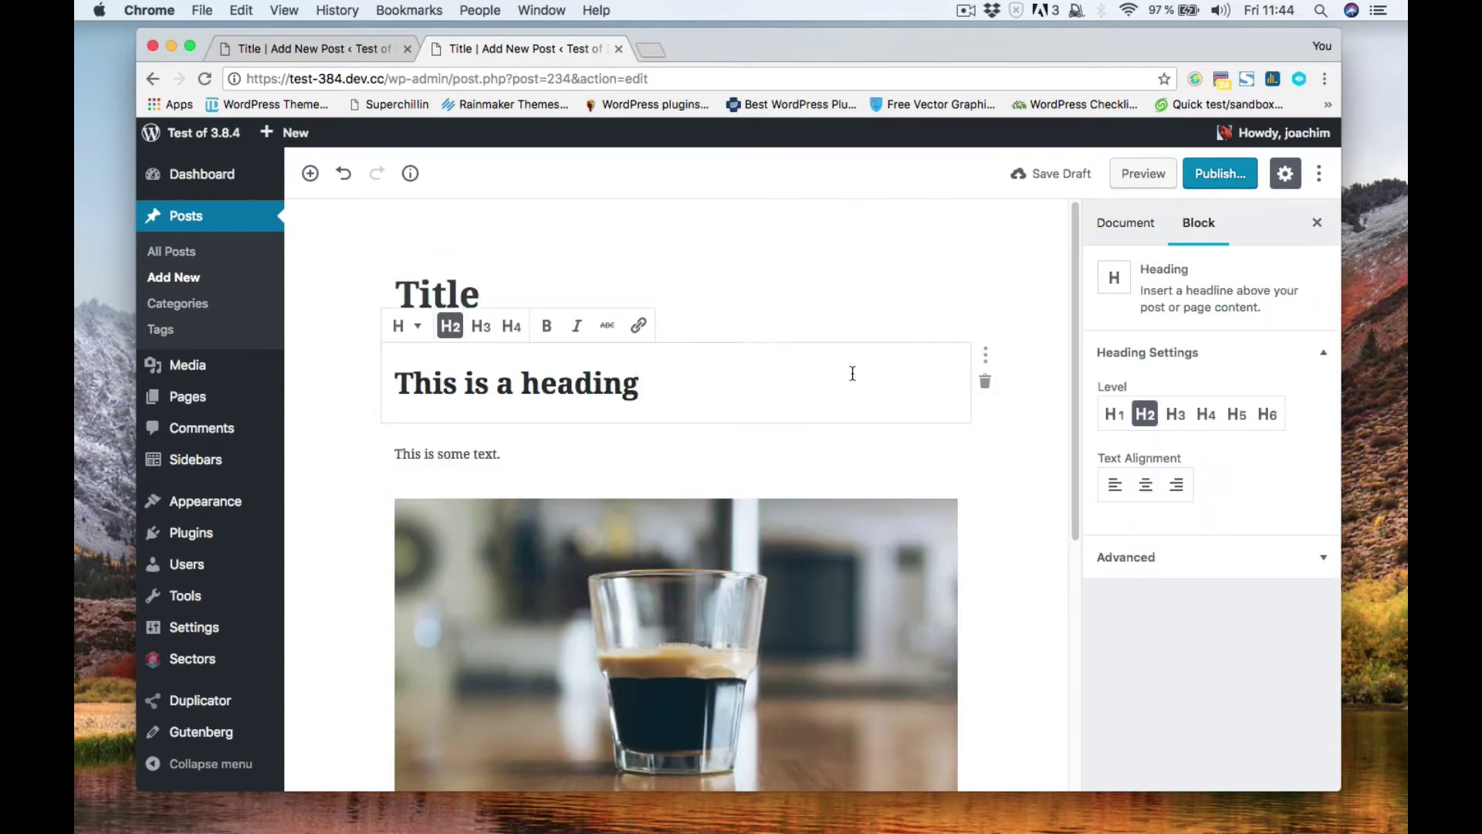
click(1126, 225)
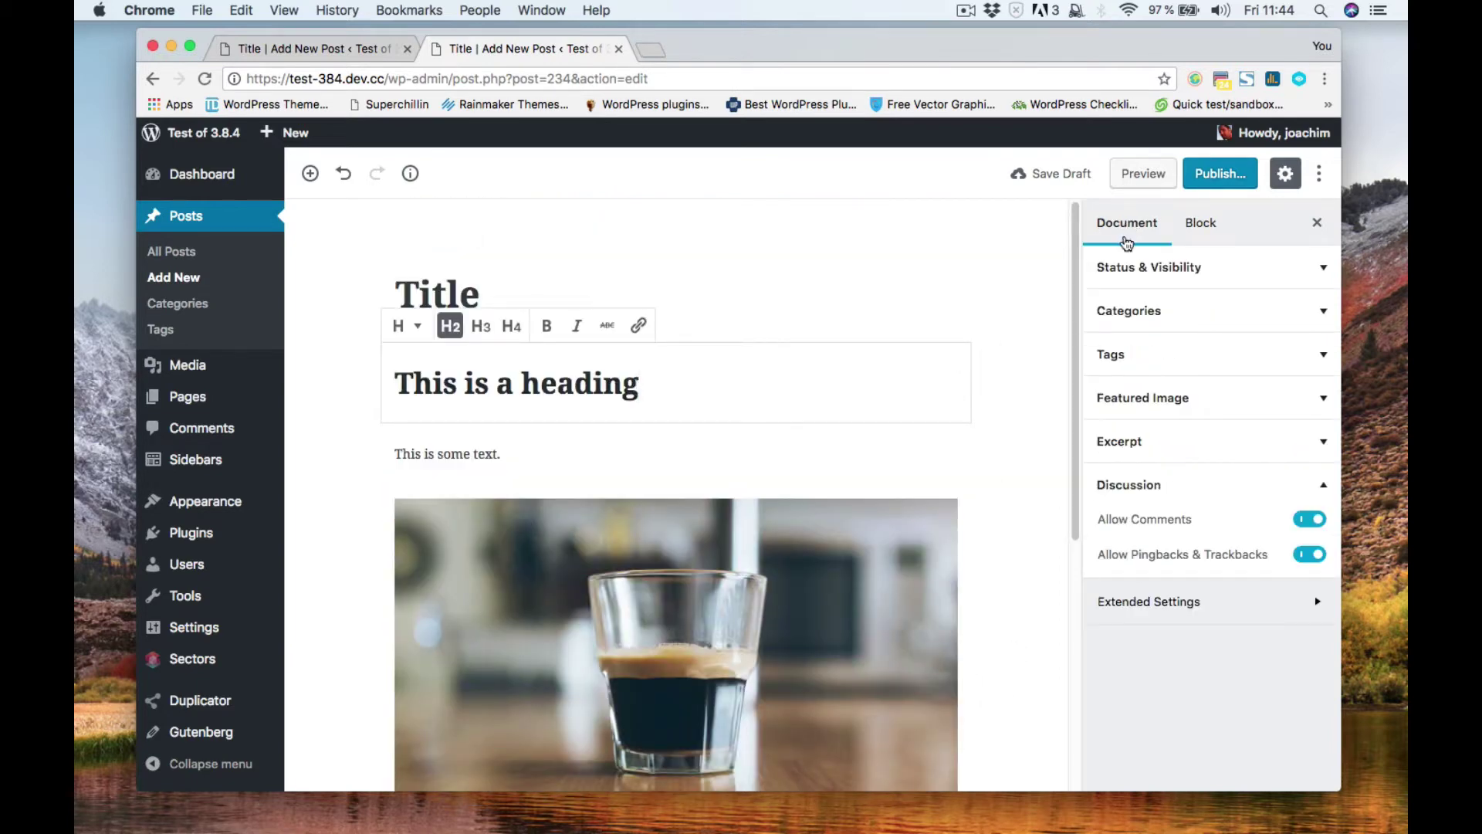
click(1325, 267)
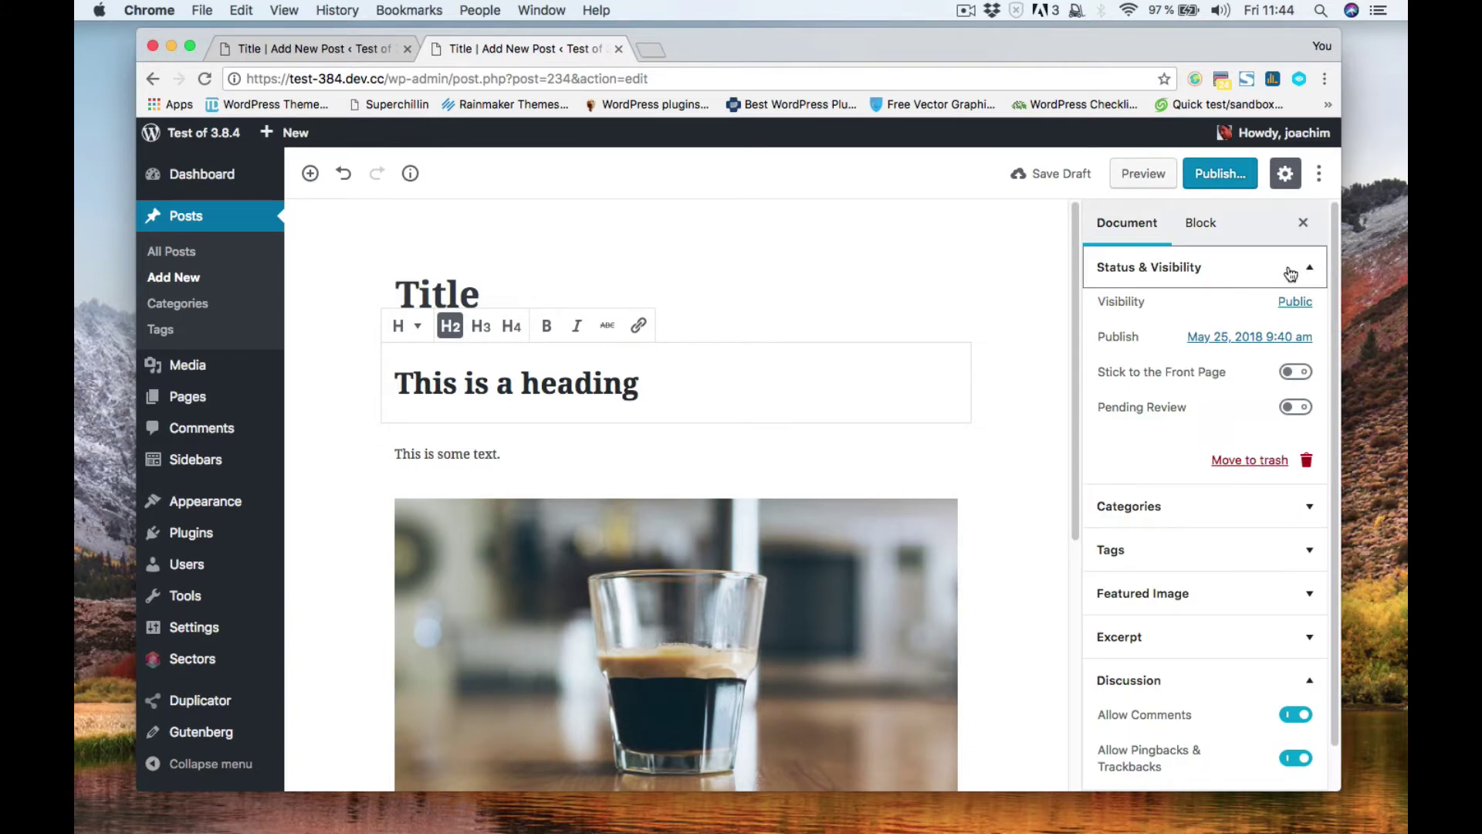
click(1291, 302)
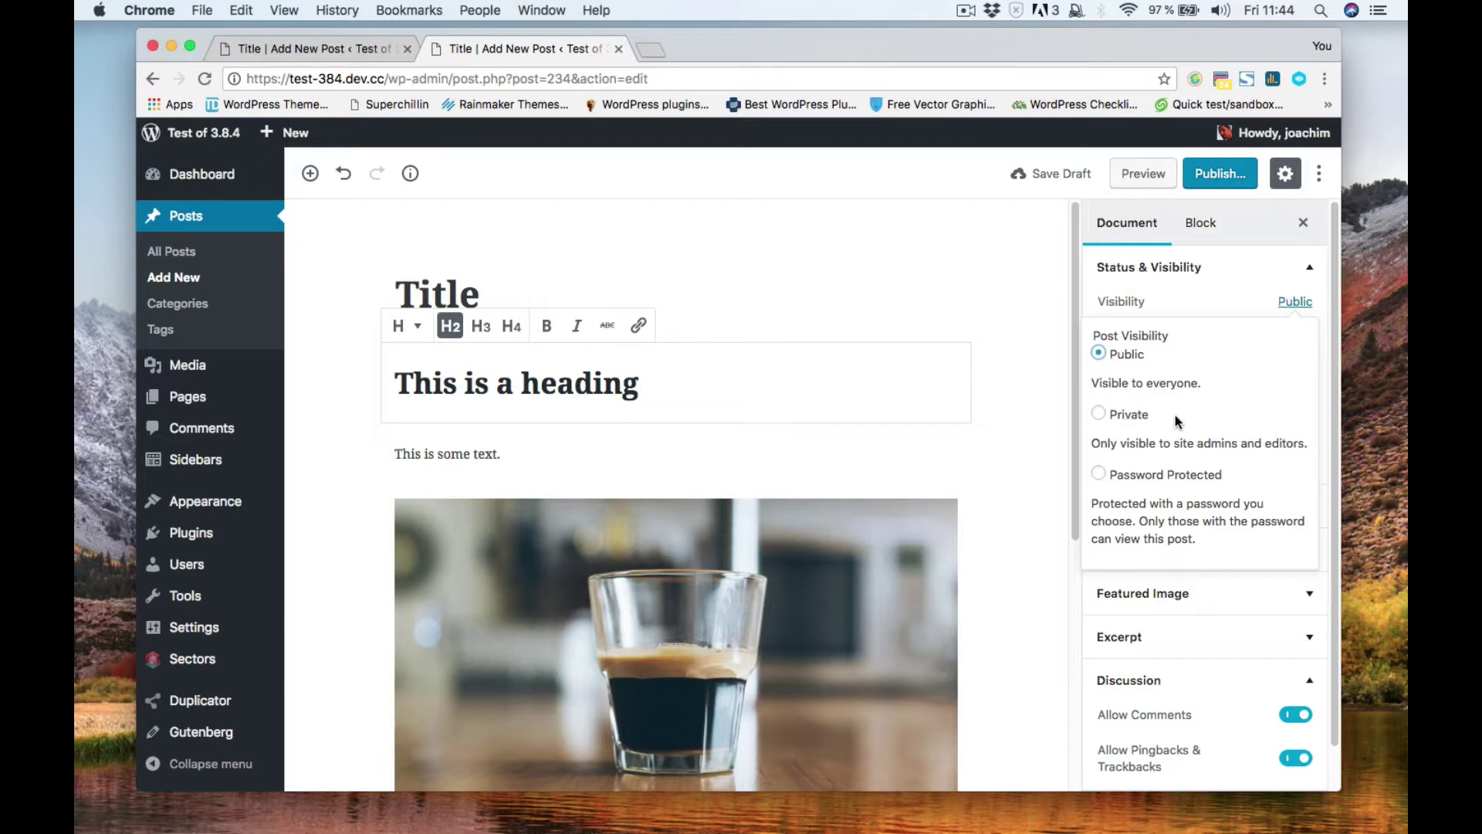
click(1231, 276)
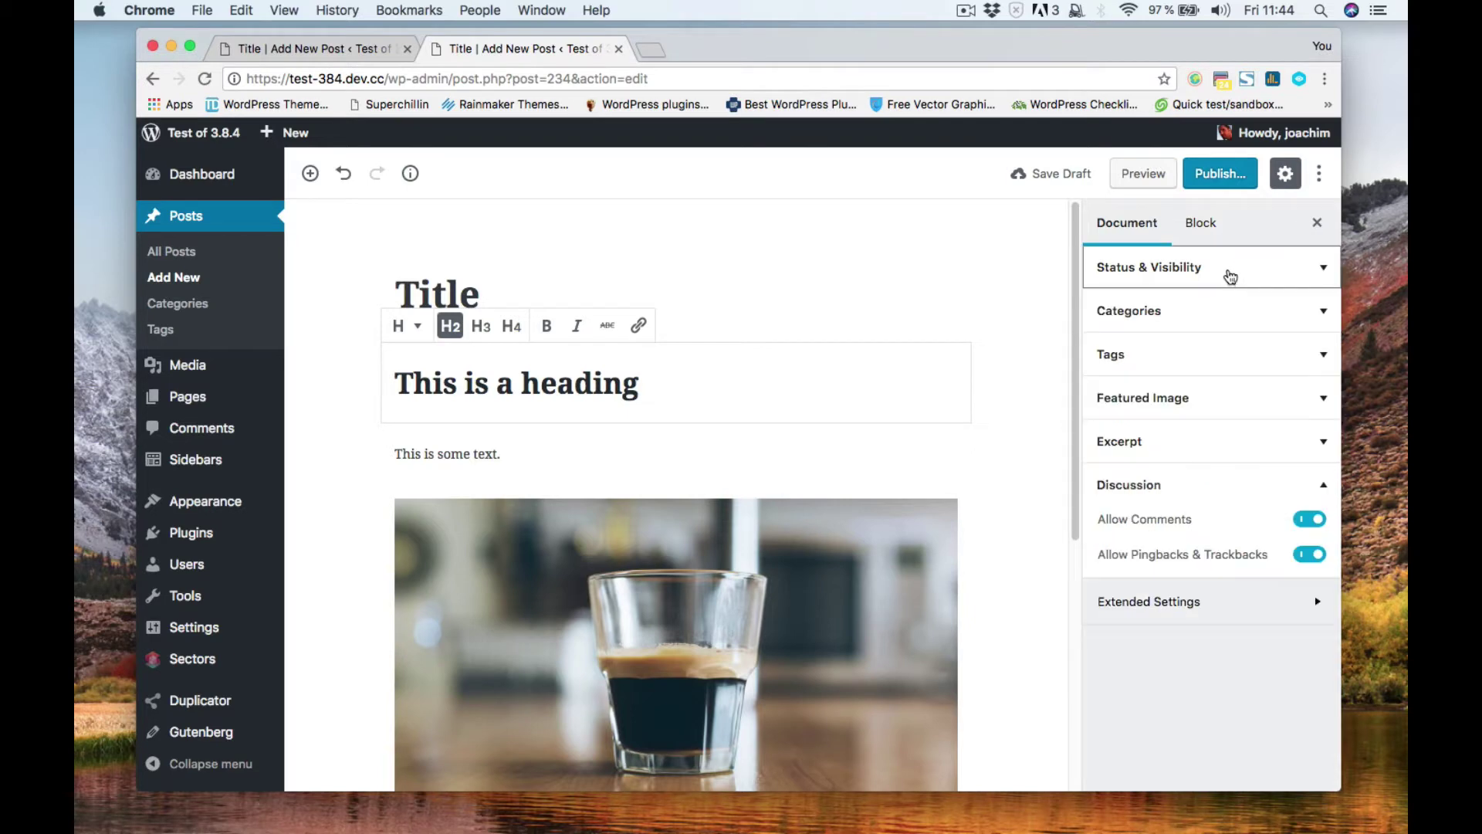
Look through the document's Tags, Featured Image, Excerpt and Extended Settings sections.
click(1306, 354)
click(1315, 352)
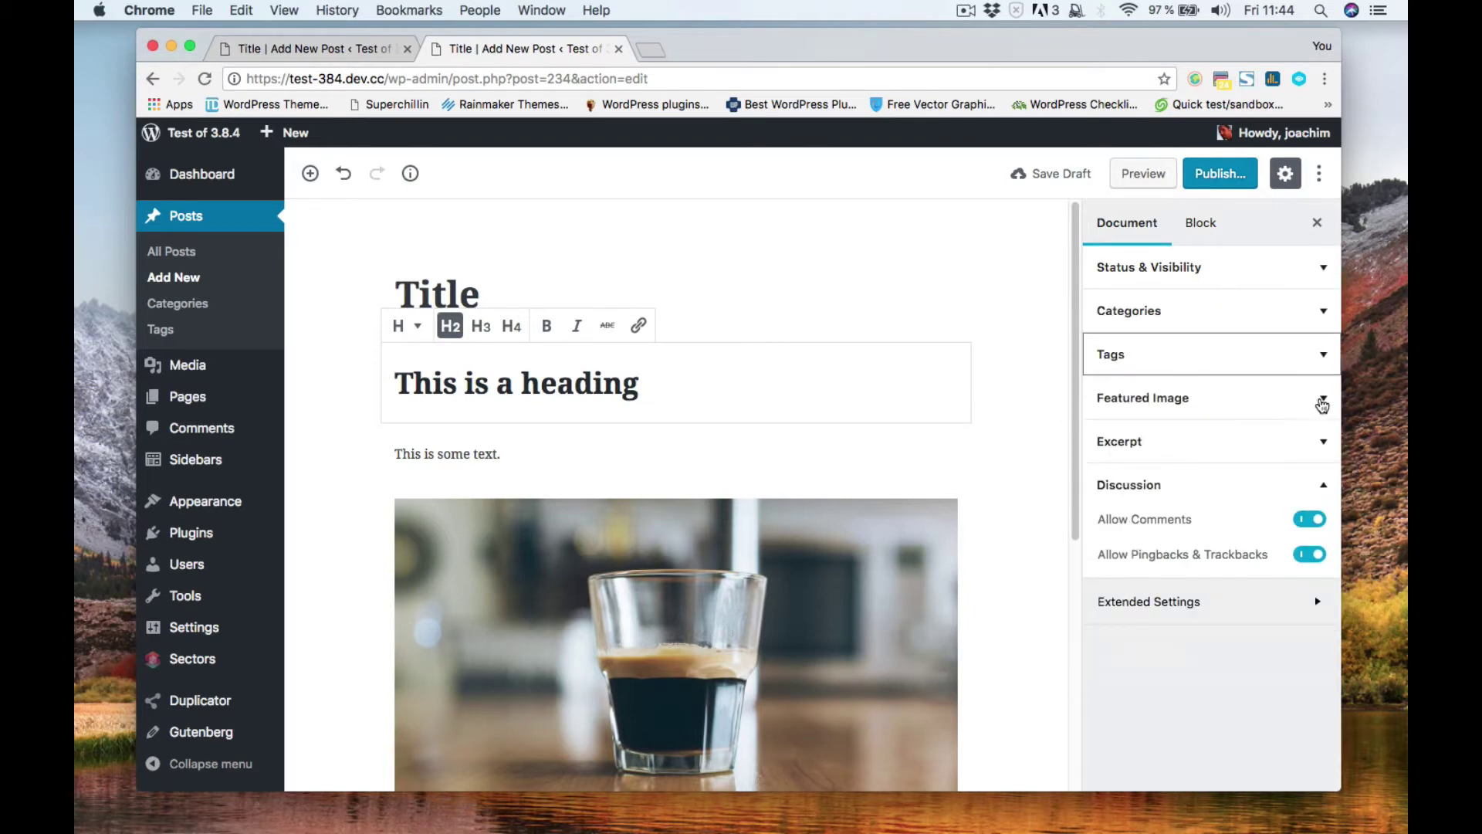
click(1316, 400)
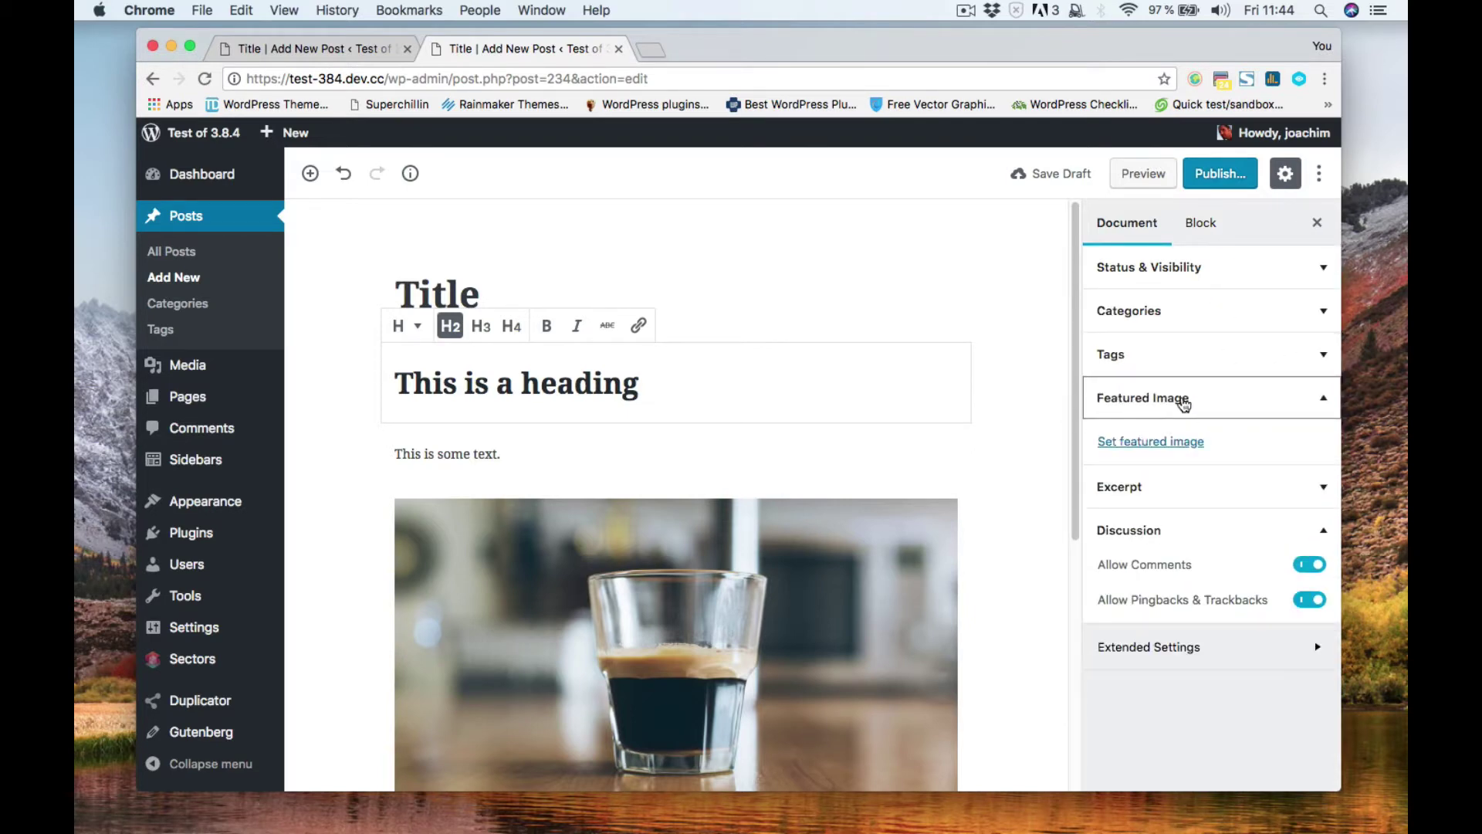
click(1324, 400)
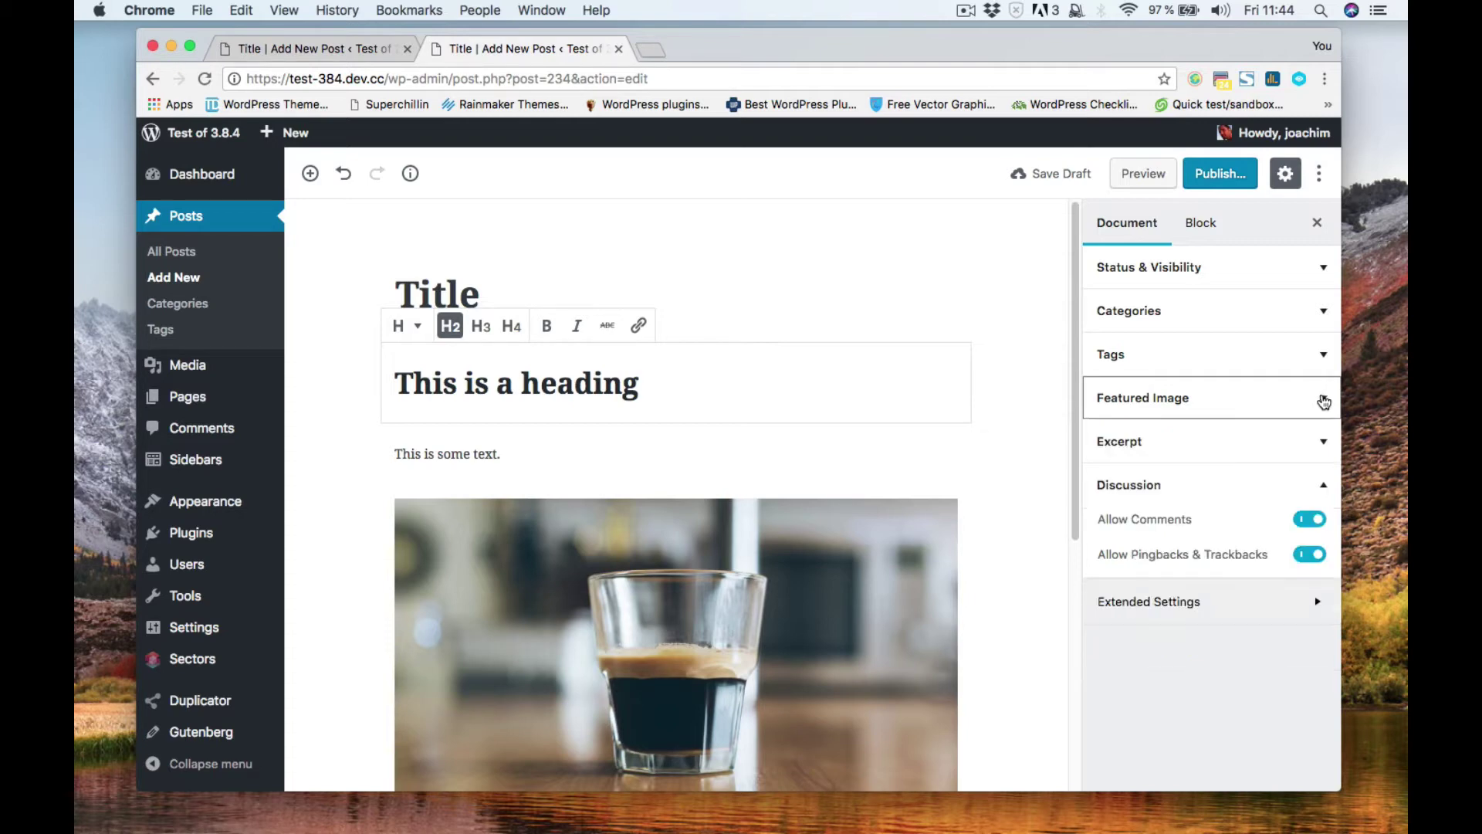
click(1321, 441)
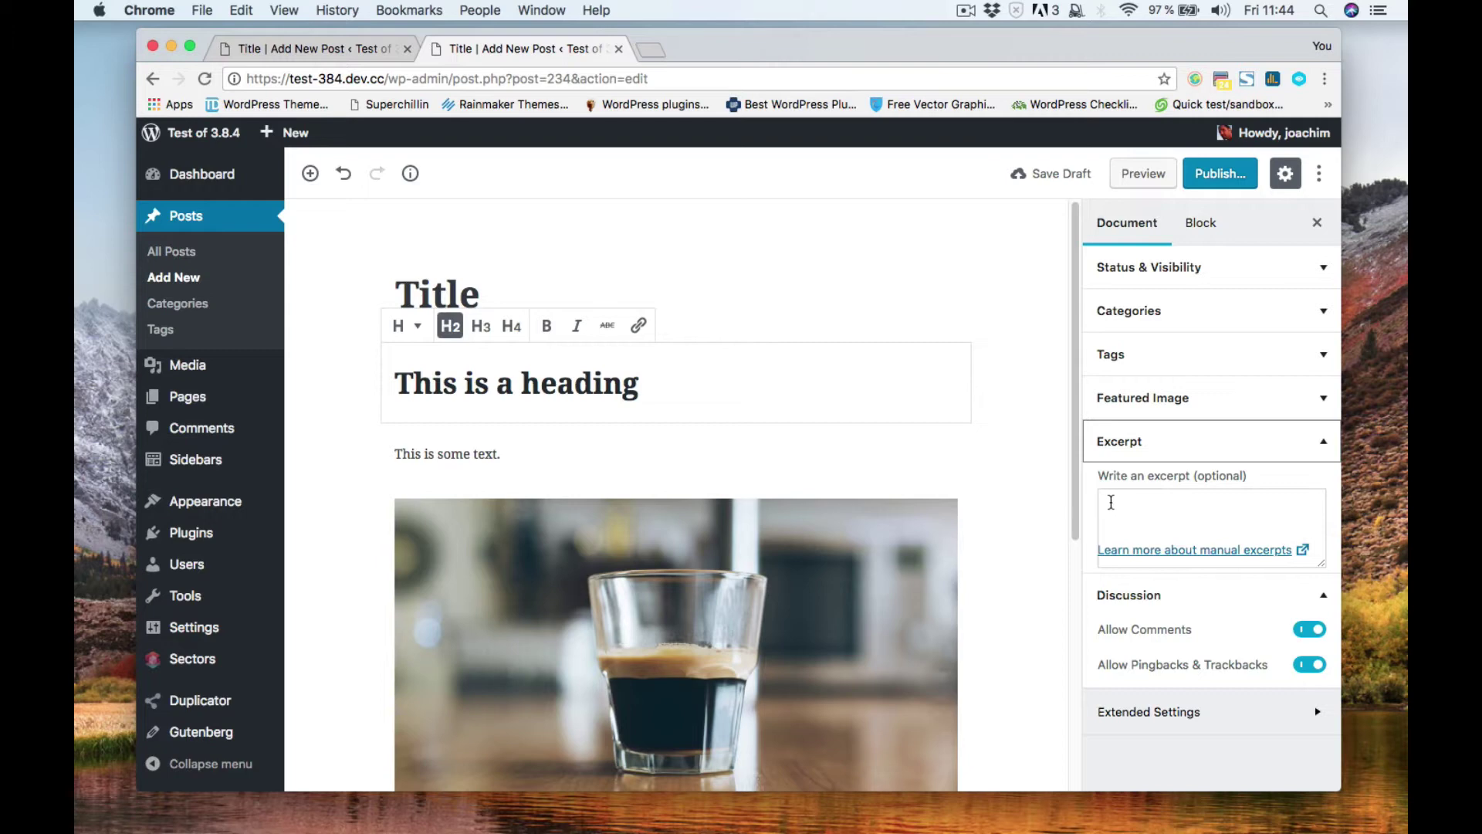
click(1320, 443)
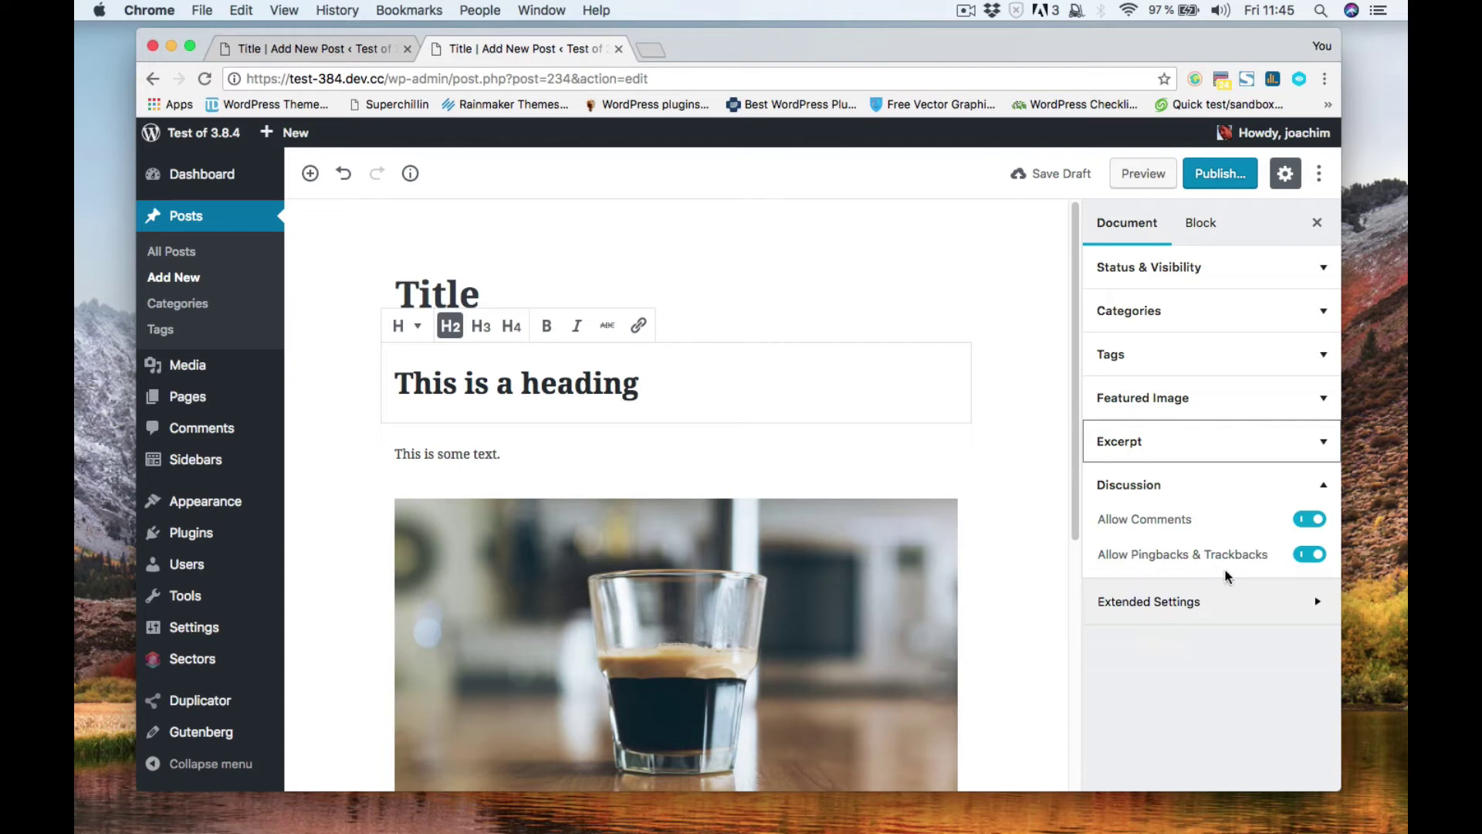
click(1318, 603)
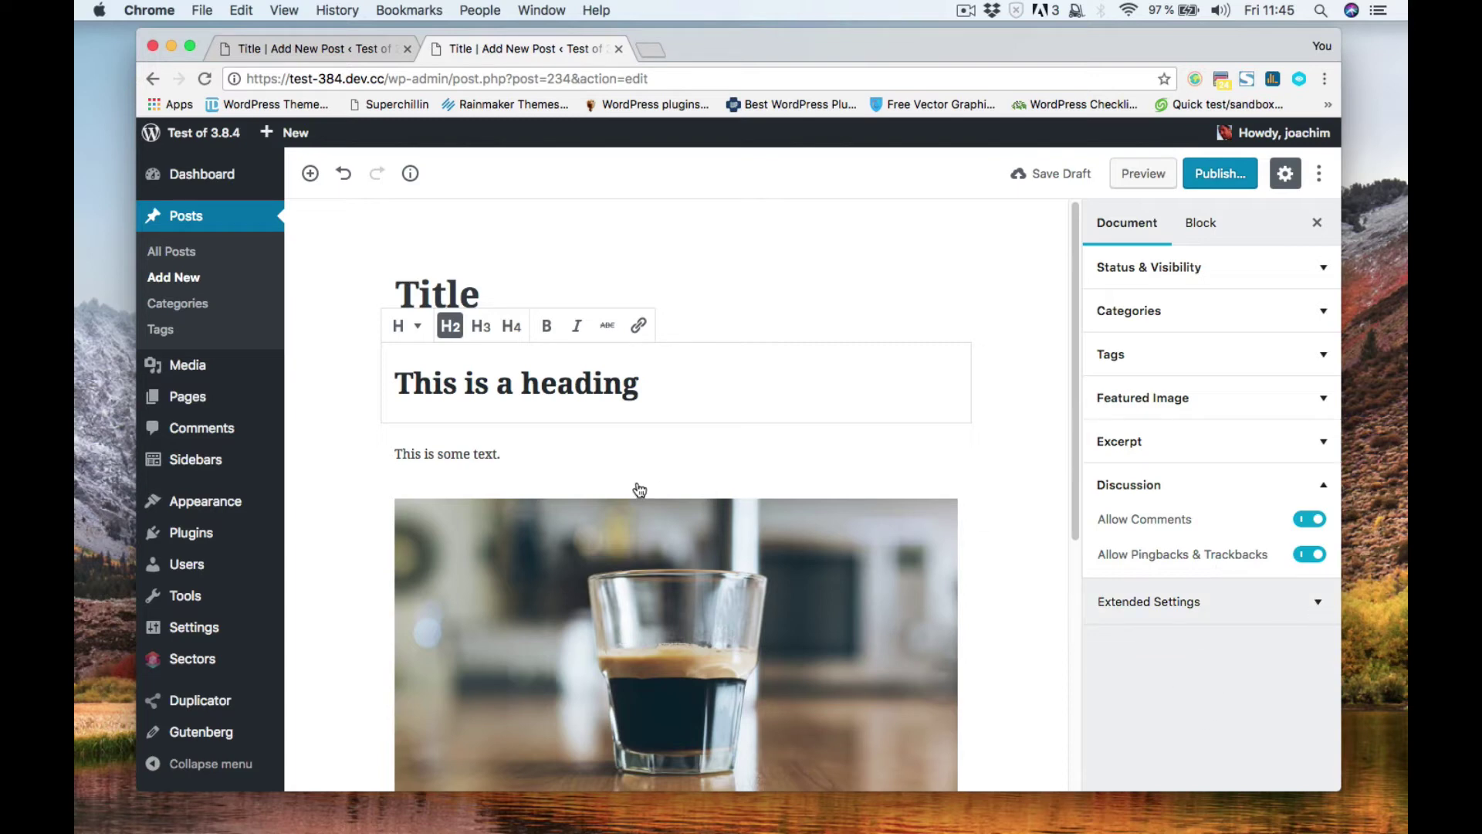
Change the slug in the post's permalink to title-number2.
click(523, 452)
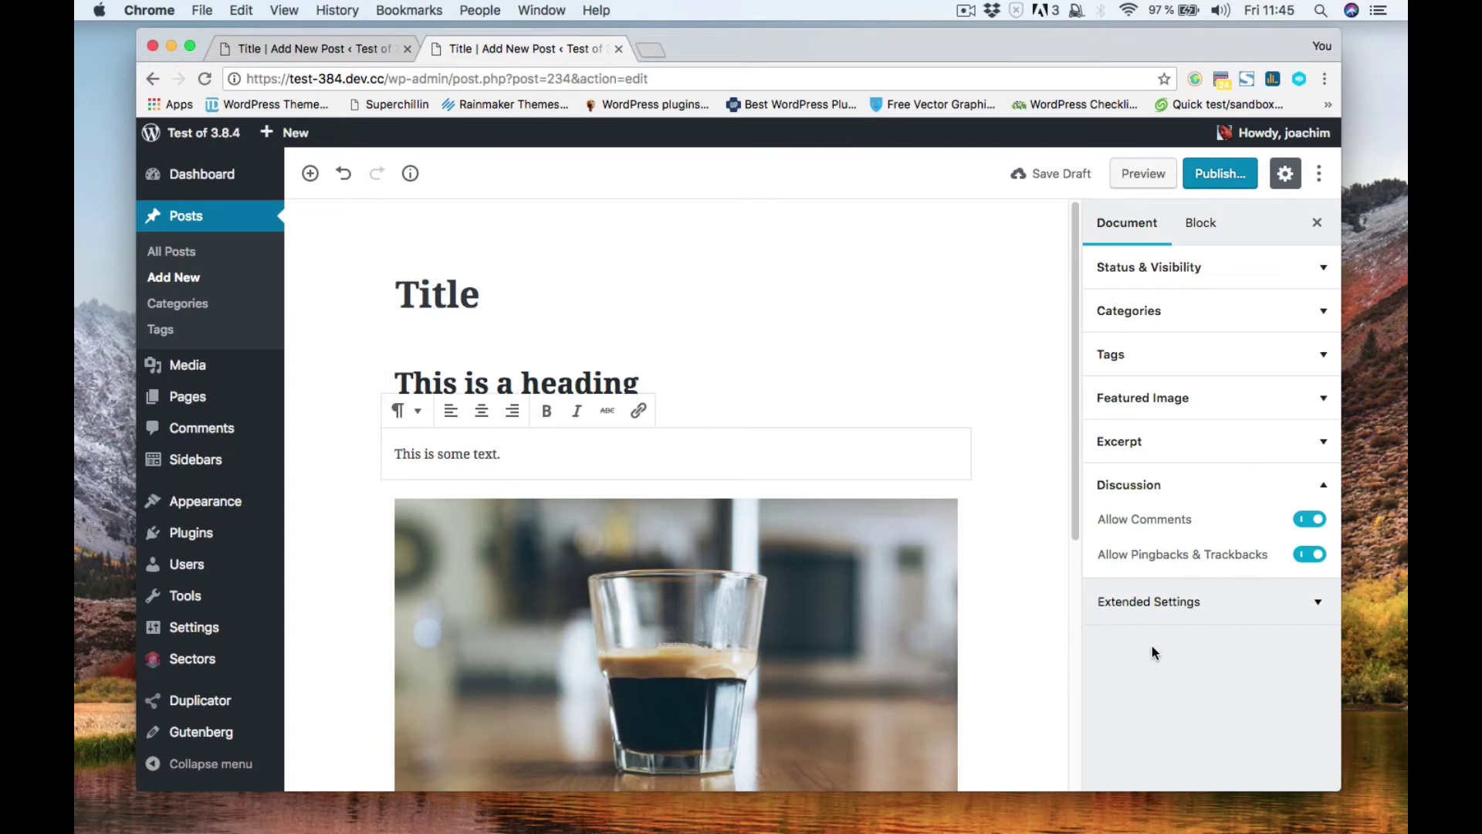
mouse_move(986, 497)
click(479, 295)
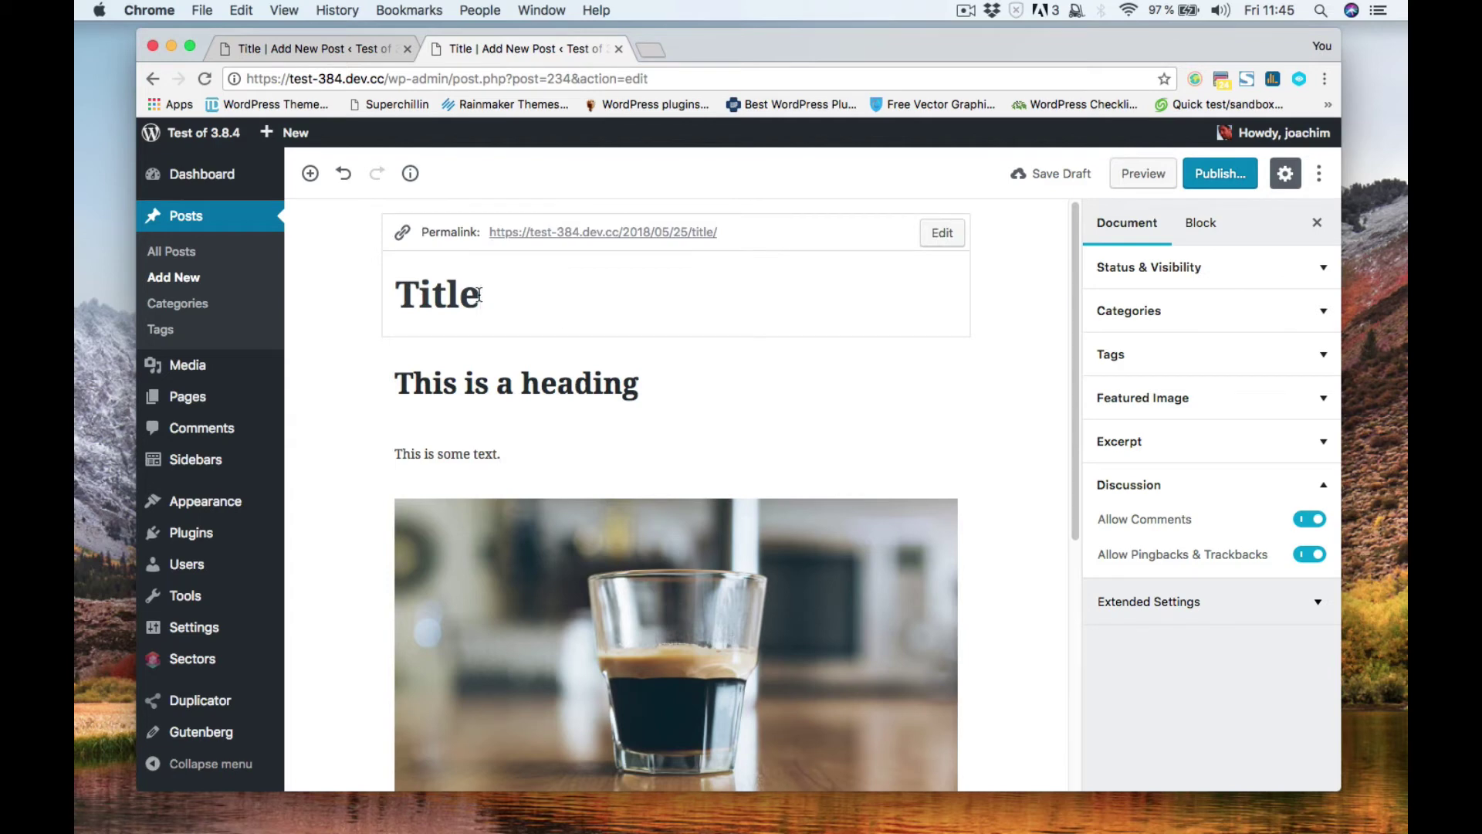
click(944, 232)
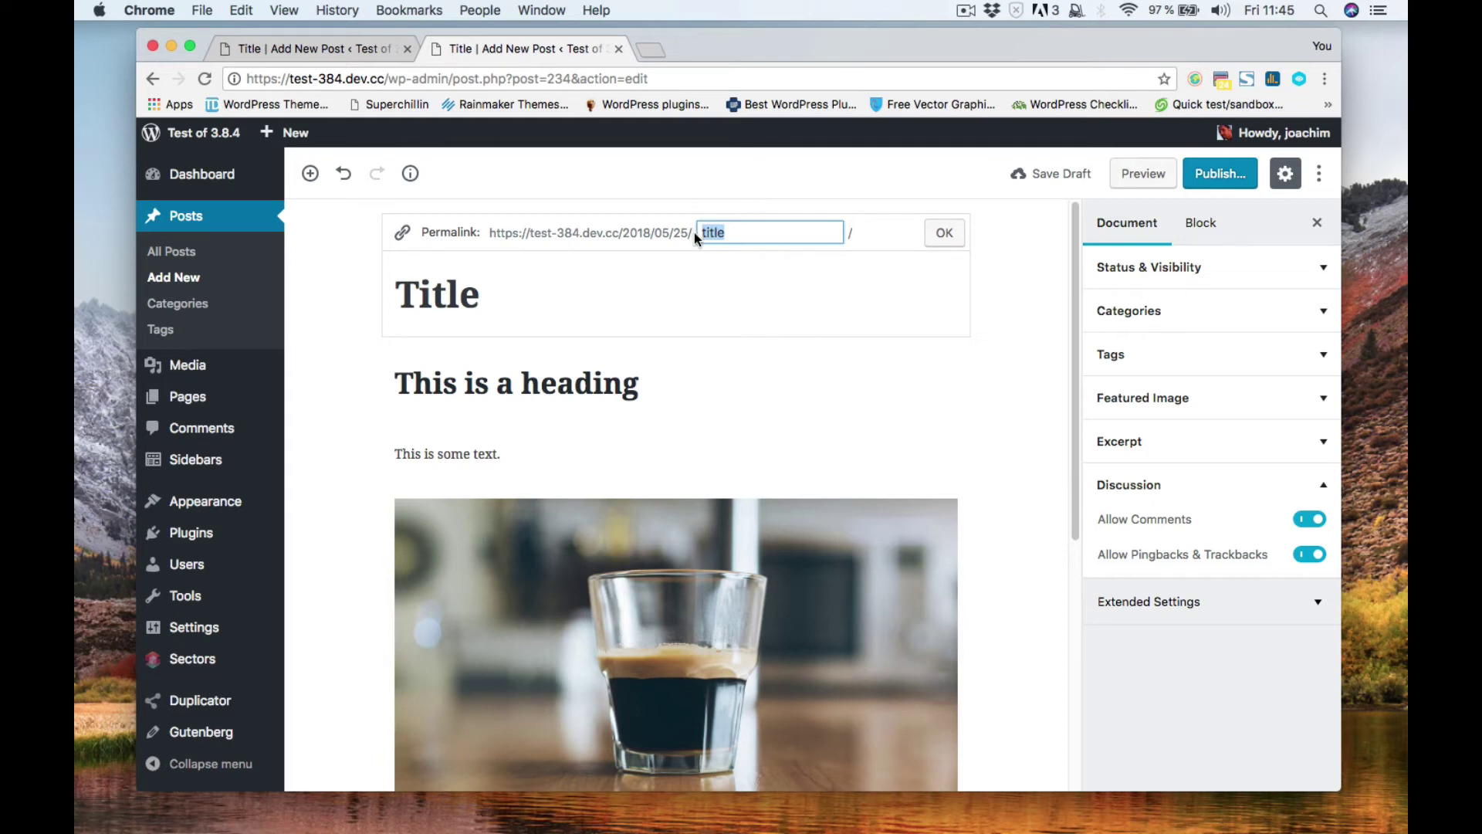
click(752, 232)
text(-number2)
click(751, 291)
click(946, 240)
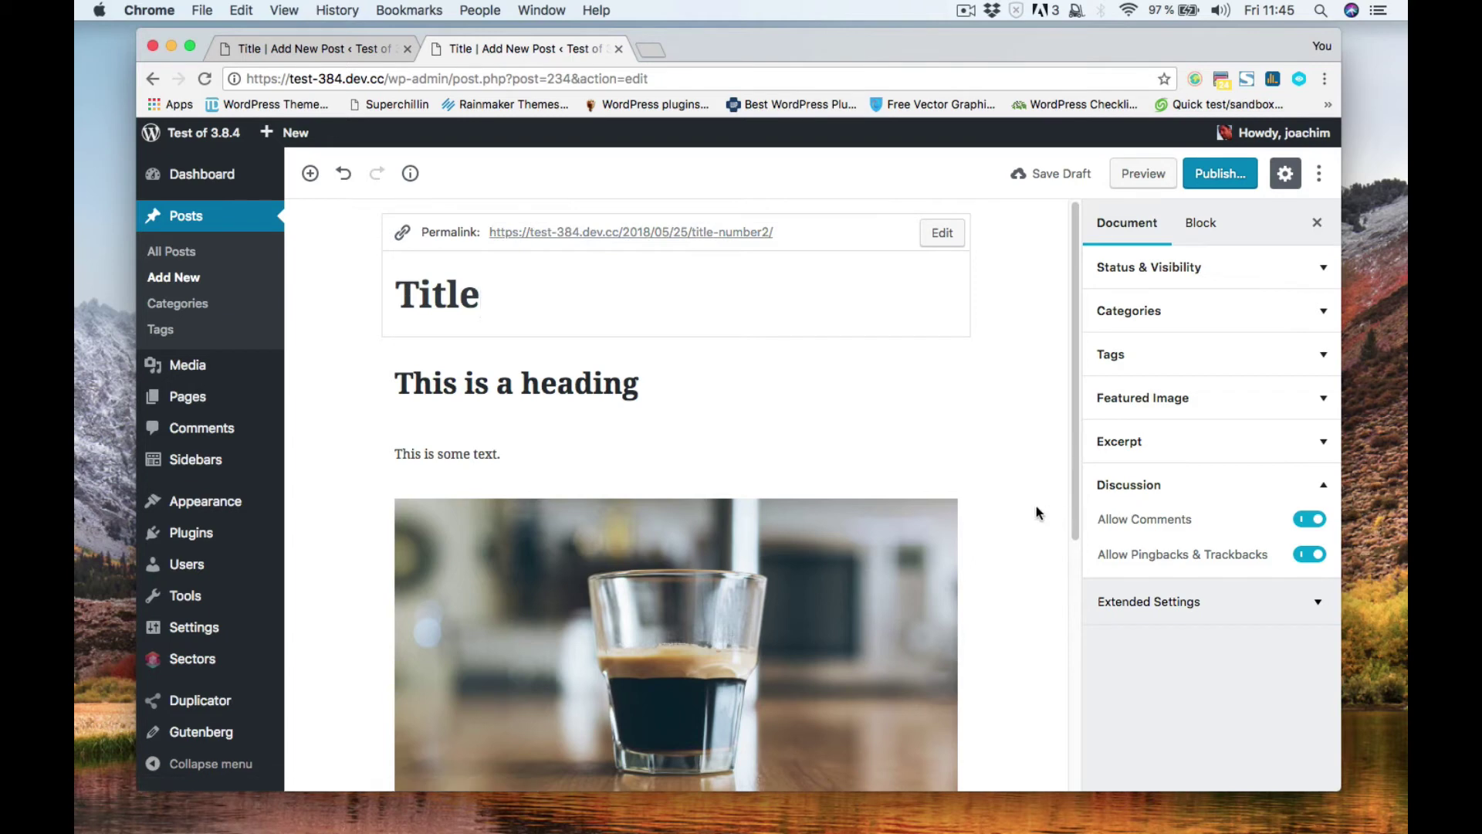
Undo the permalink slug change, check the permalink above the post title, and redo the change.
scroll(1034, 503, down, 1)
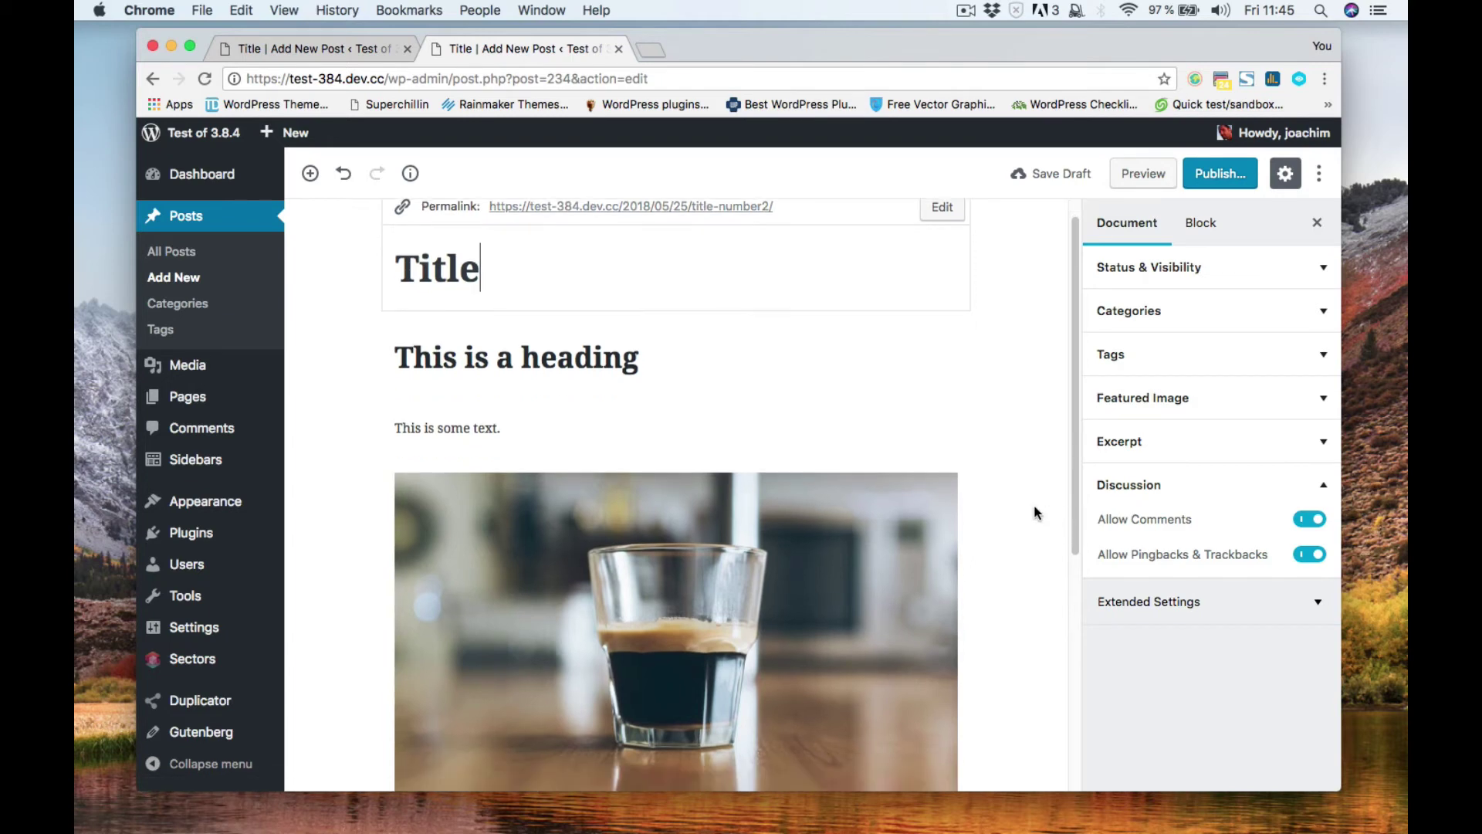
click(345, 180)
scroll(726, 352, up, 1)
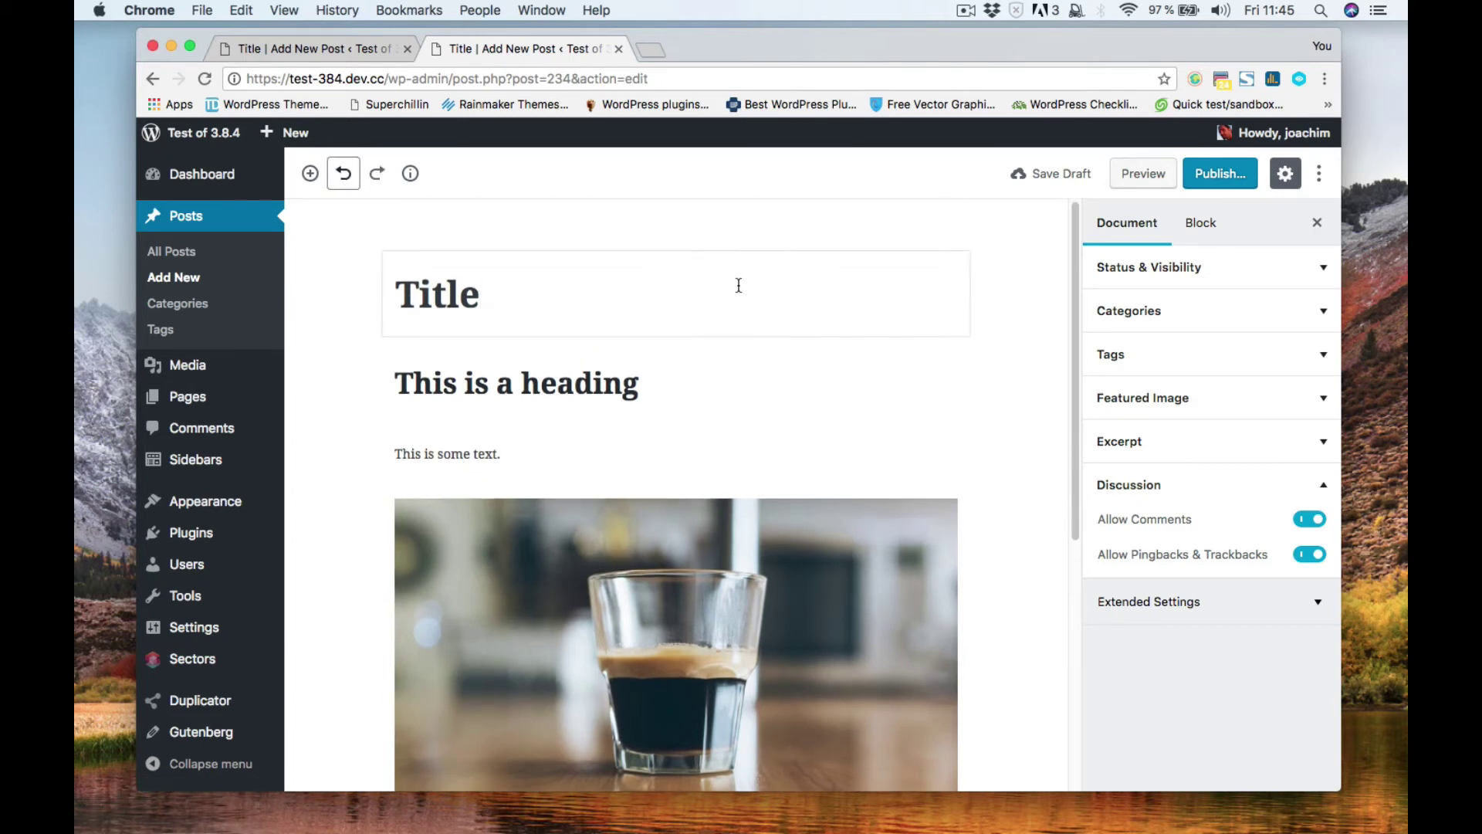
click(727, 279)
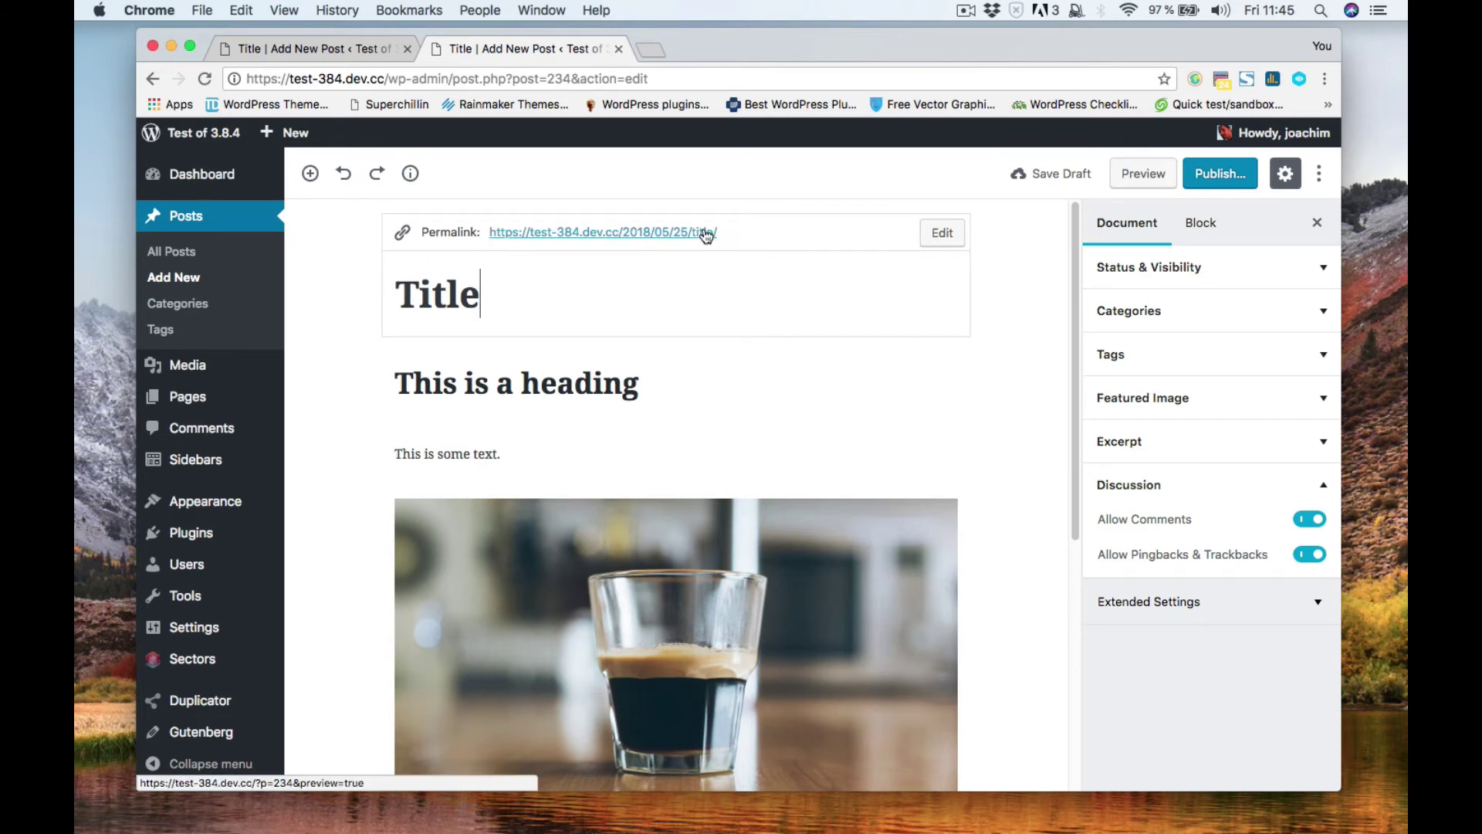
click(377, 173)
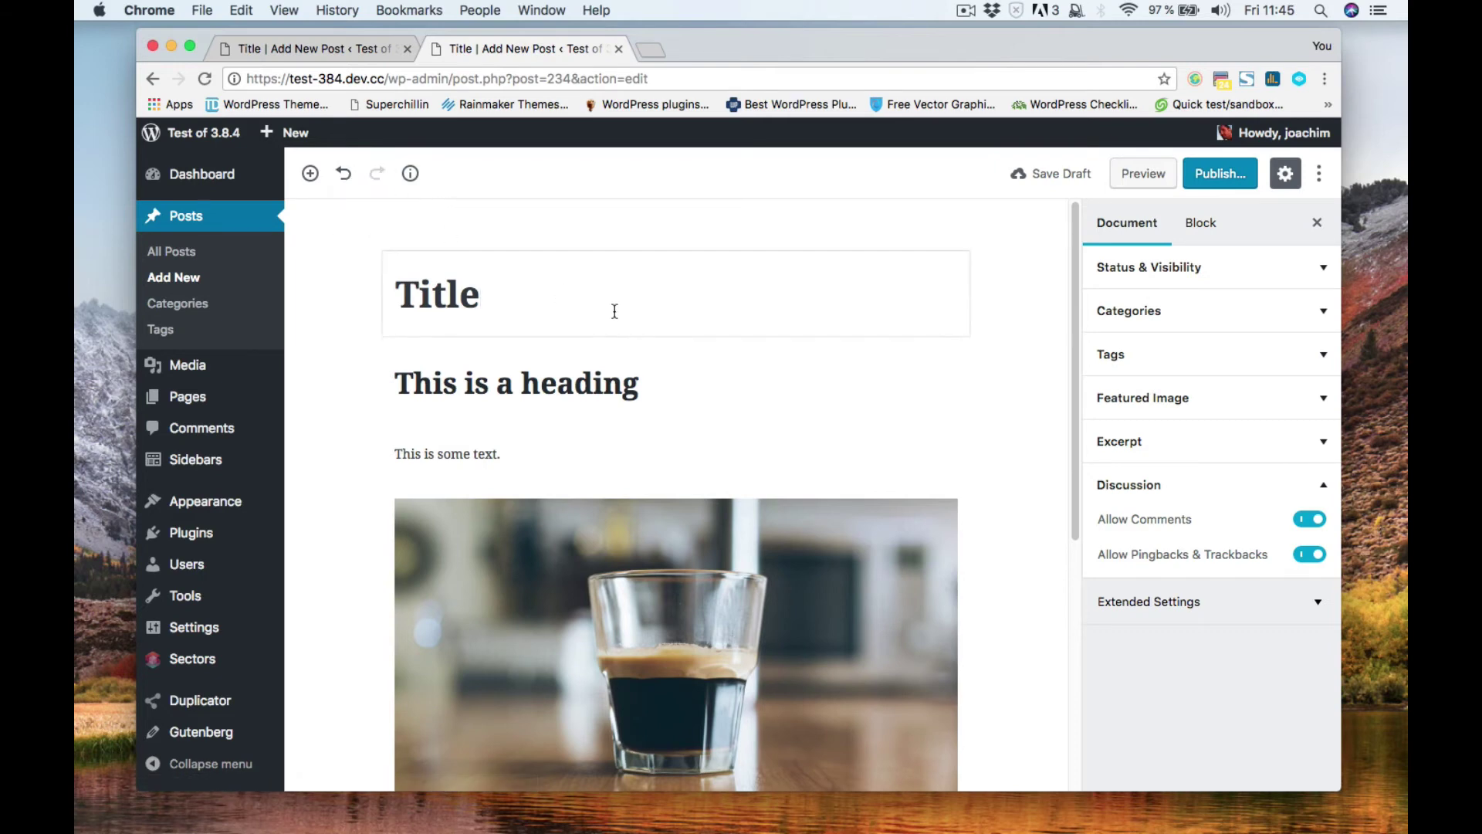
Expand the post's Status & Visibility settings and save the post as a draft.
scroll(1008, 502, down, 6)
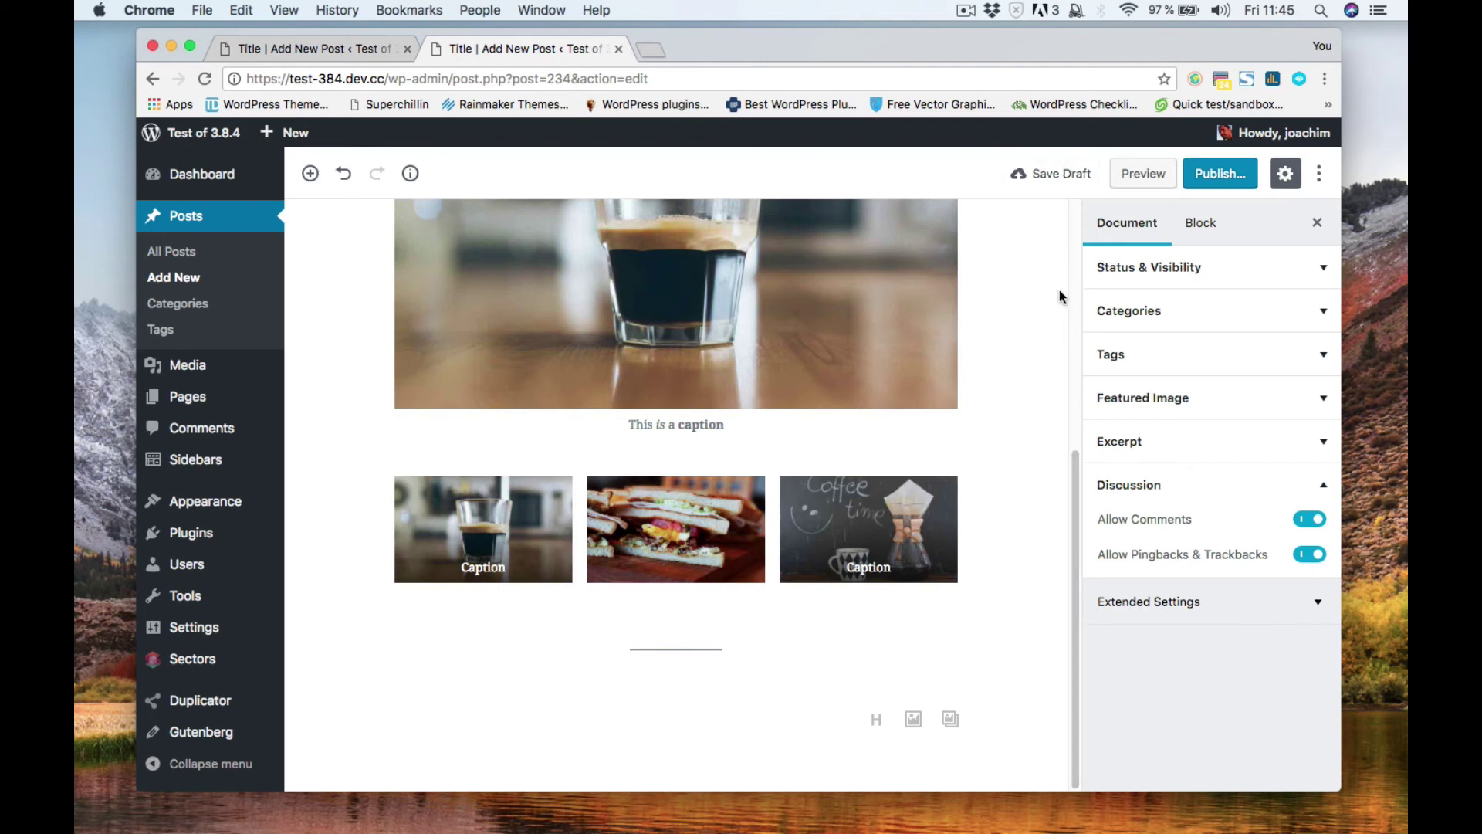
scroll(1049, 363, up, 6)
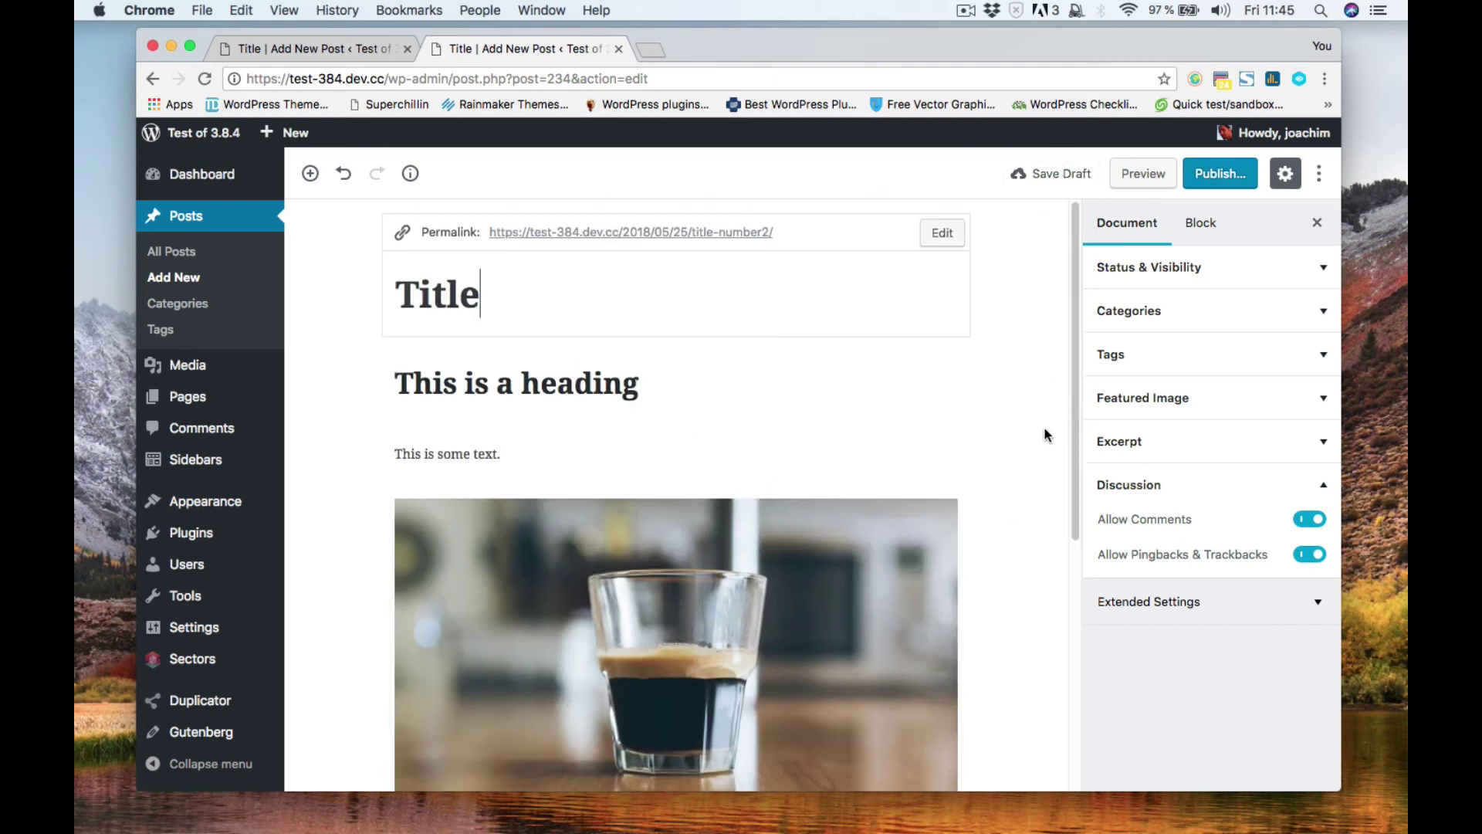
click(1312, 270)
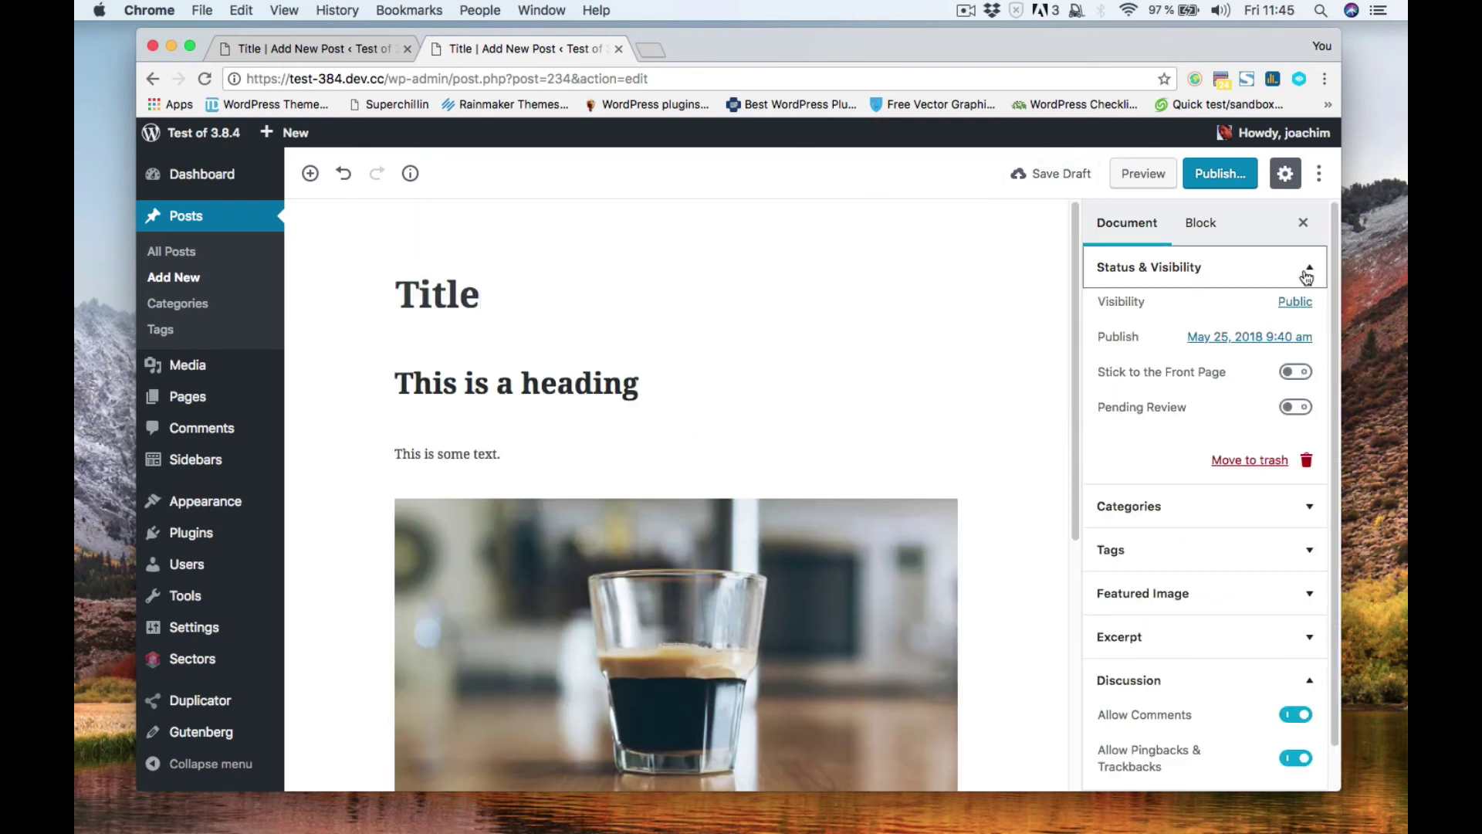
click(1047, 174)
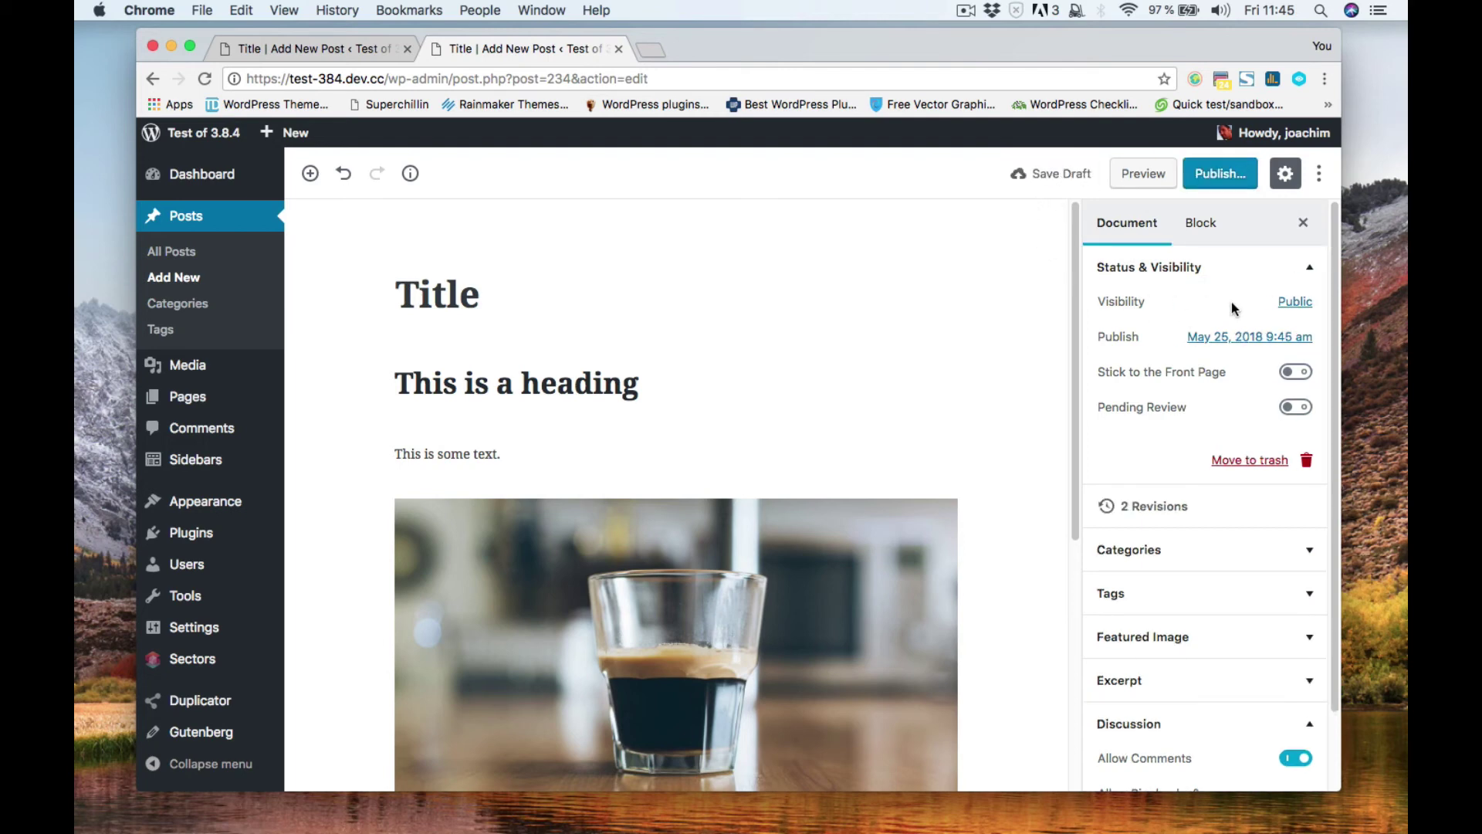
Check the post visibility options again and look over the remaining document settings and the whole post.
click(1300, 306)
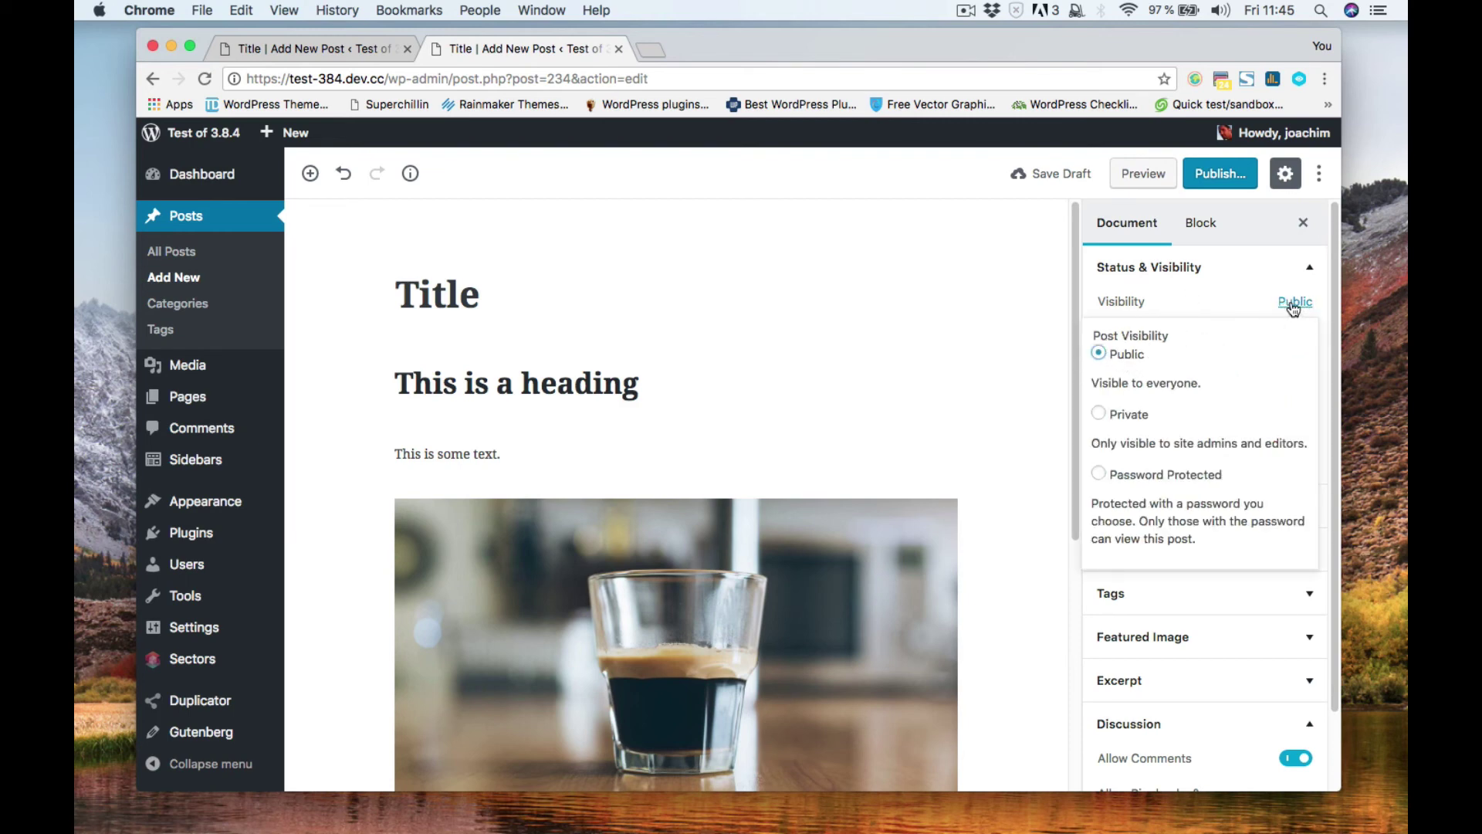
click(1294, 305)
scroll(1002, 523, down, 5)
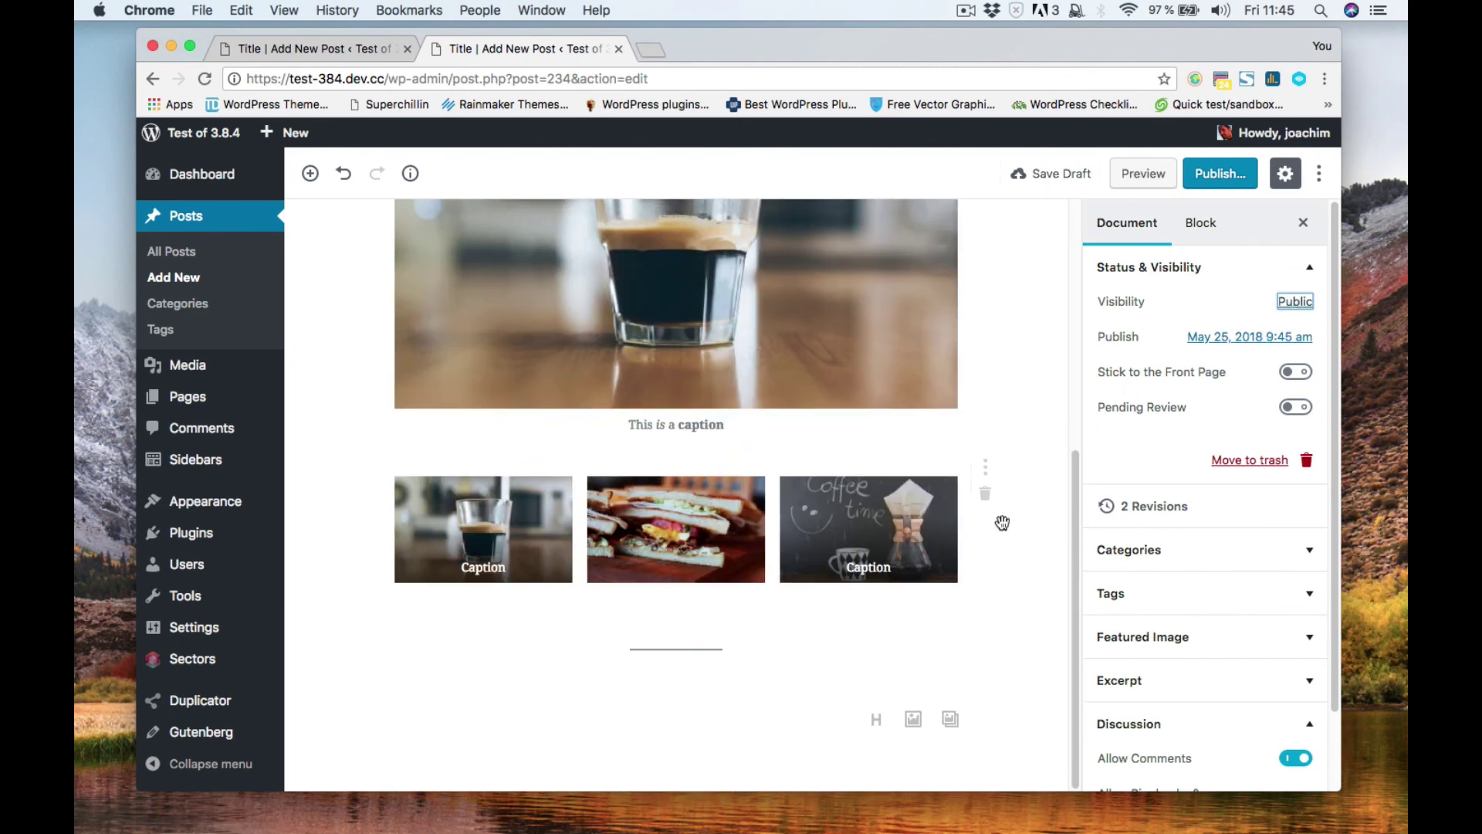
scroll(1153, 590, down, 2)
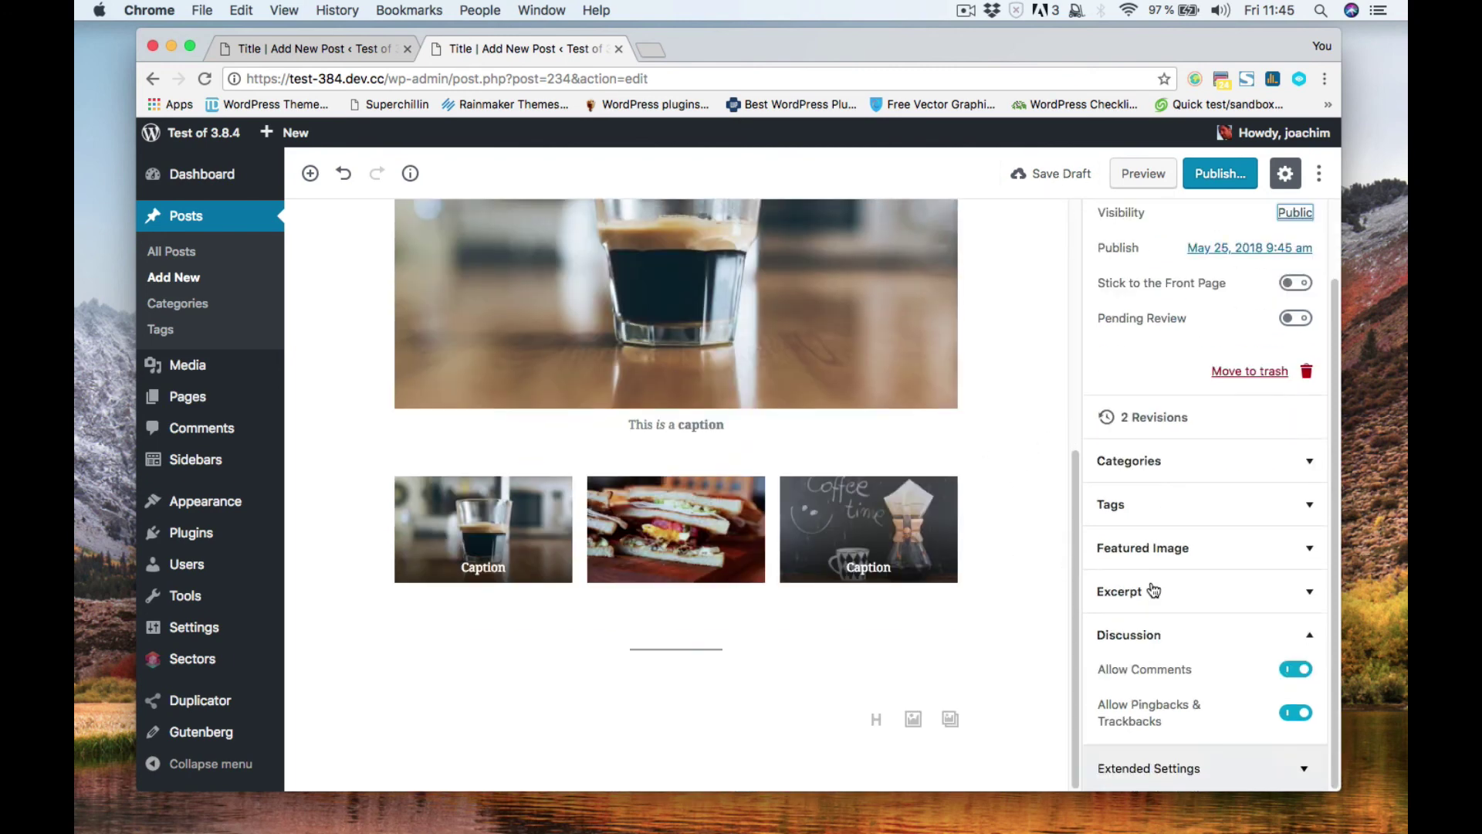
scroll(1153, 590, up, 2)
scroll(1017, 524, up, 10)
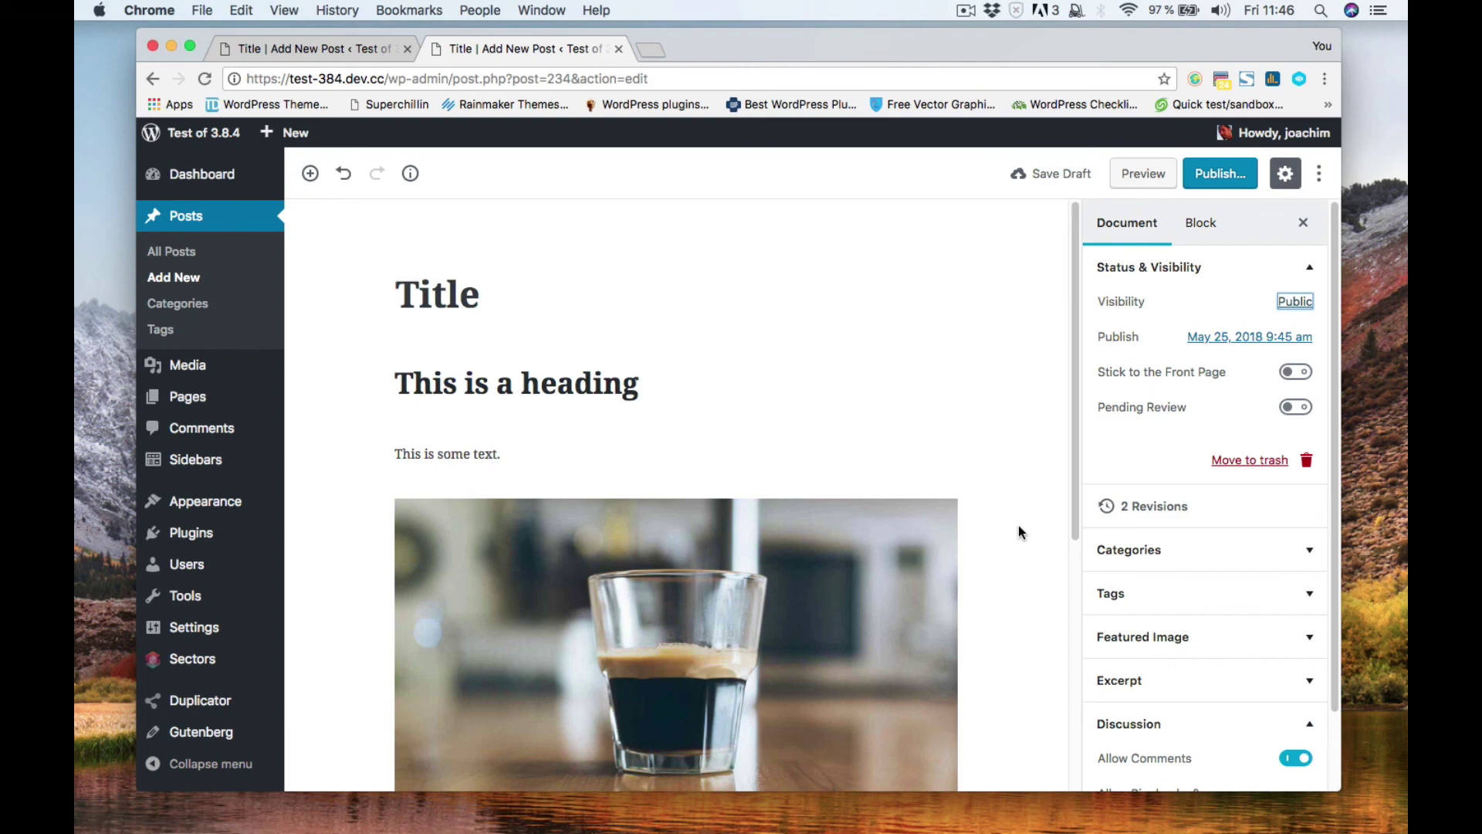